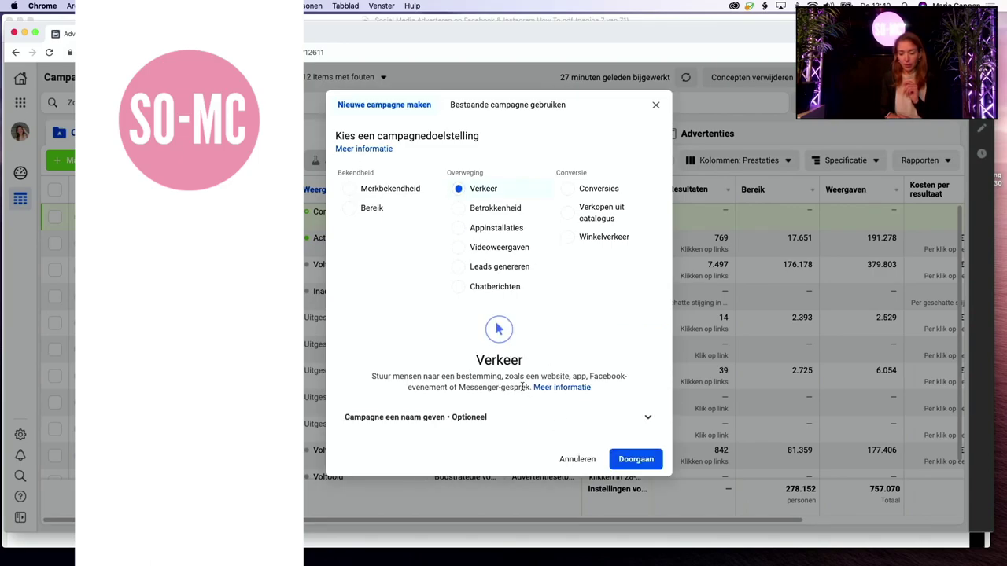
Step: Expand the optional naming section of the new Verkeer campaign and name the campaign "Puppy boeken"
left_click(486, 417)
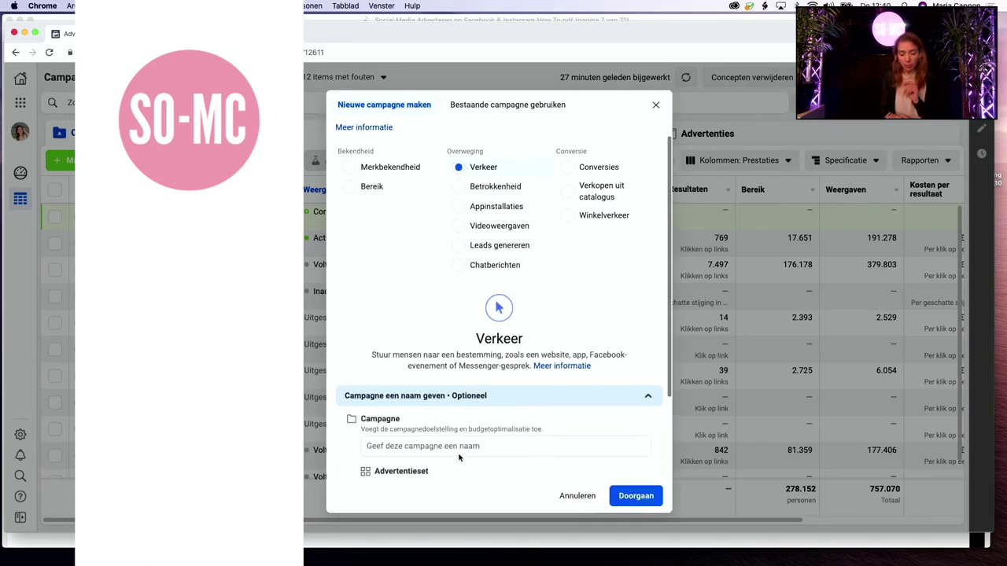
left_click(462, 448)
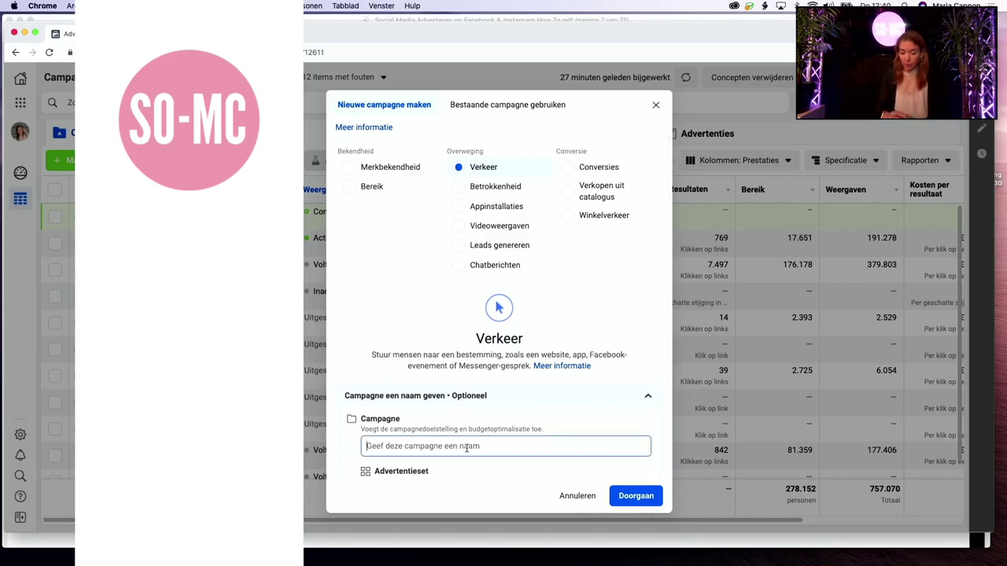
type("Puppy boeken")
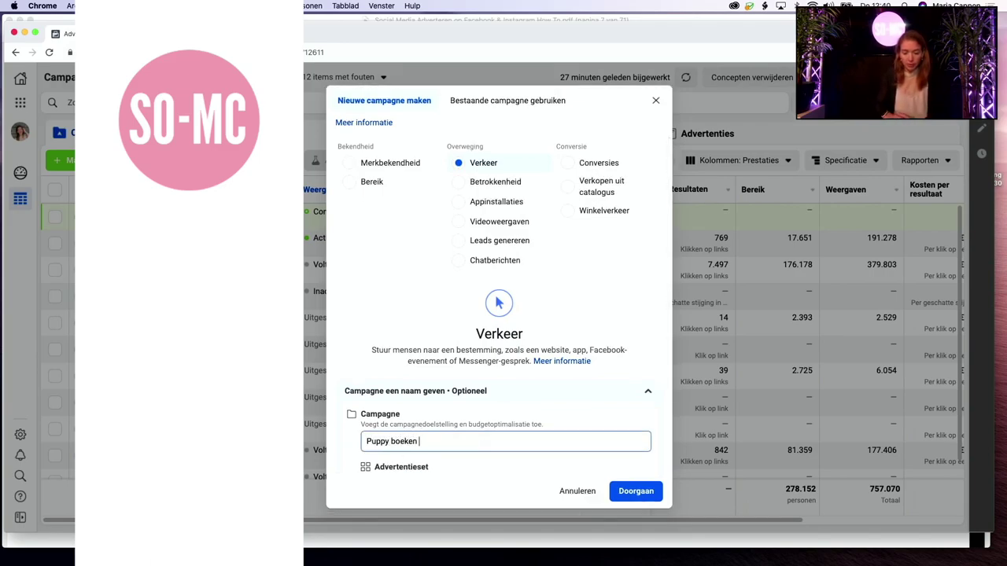
Step: Name the ad set "Fan van puppies" and the ad "Advertentie 1"
scroll(506, 395, "down", 3)
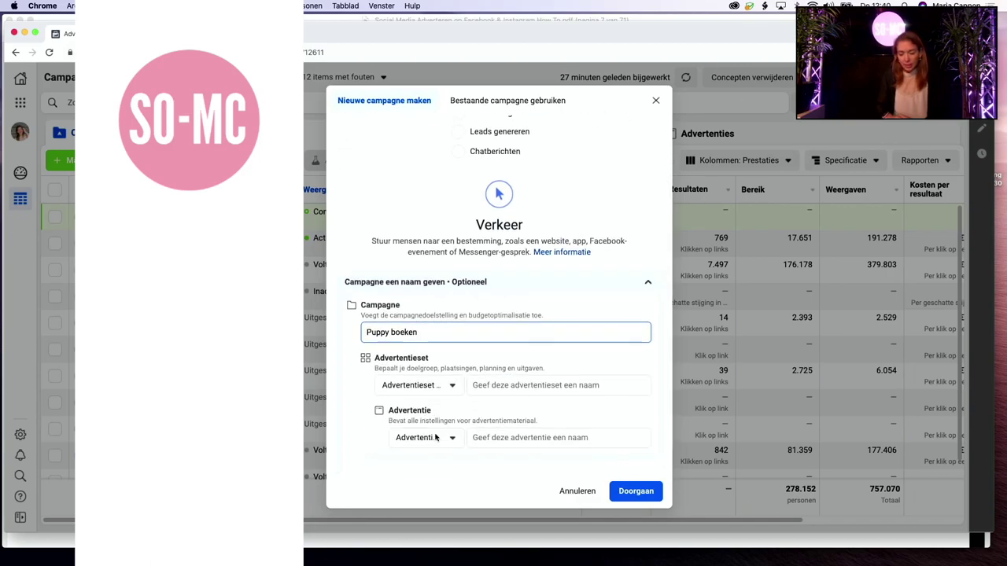
left_click(530, 389)
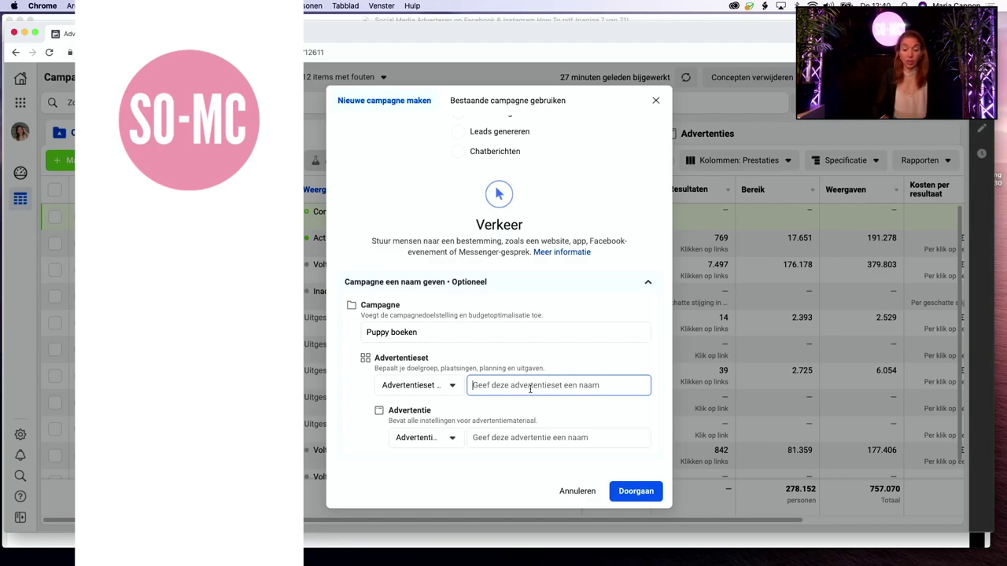
type("Fan va")
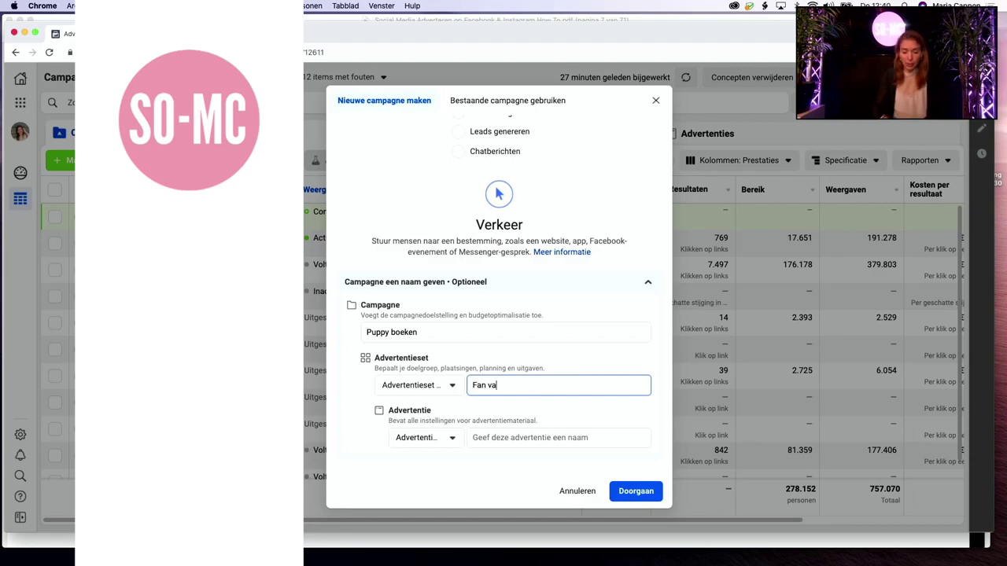
type("n puppies")
left_click(535, 439)
type("Advertentie 1")
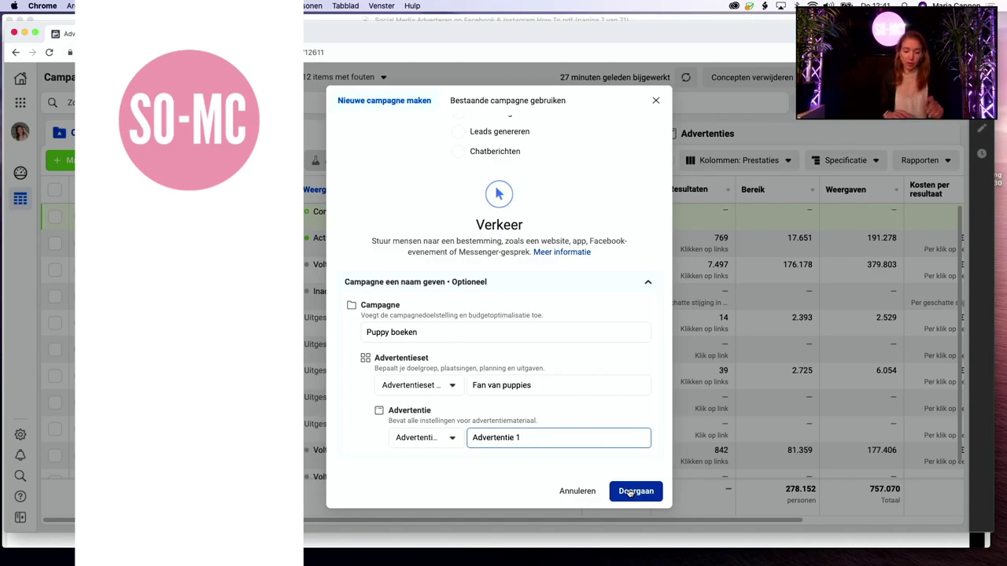
Step: Create the campaign draft and proceed past the campaign-level settings to the ad set settings
left_click(633, 491)
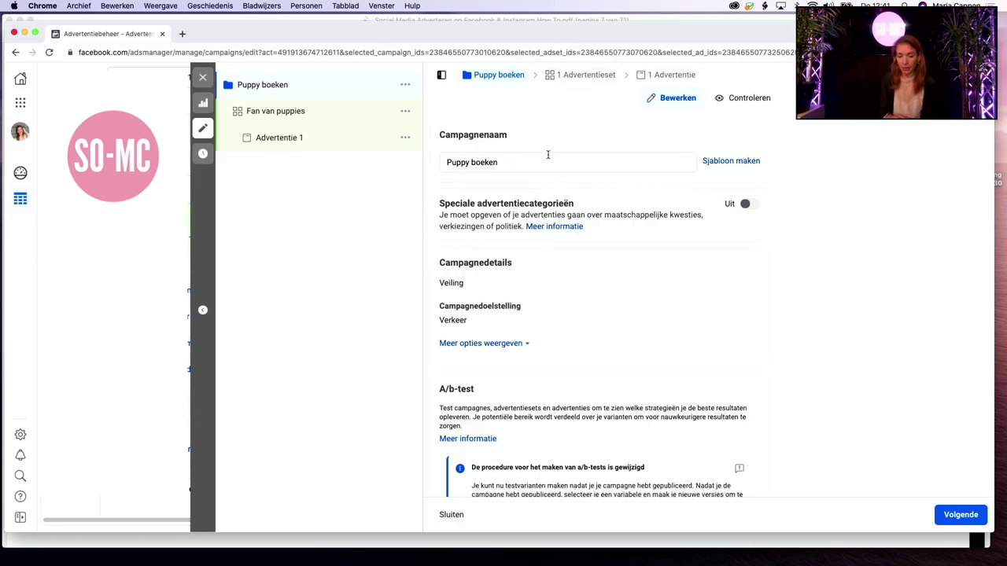
scroll(552, 153, "down", 4)
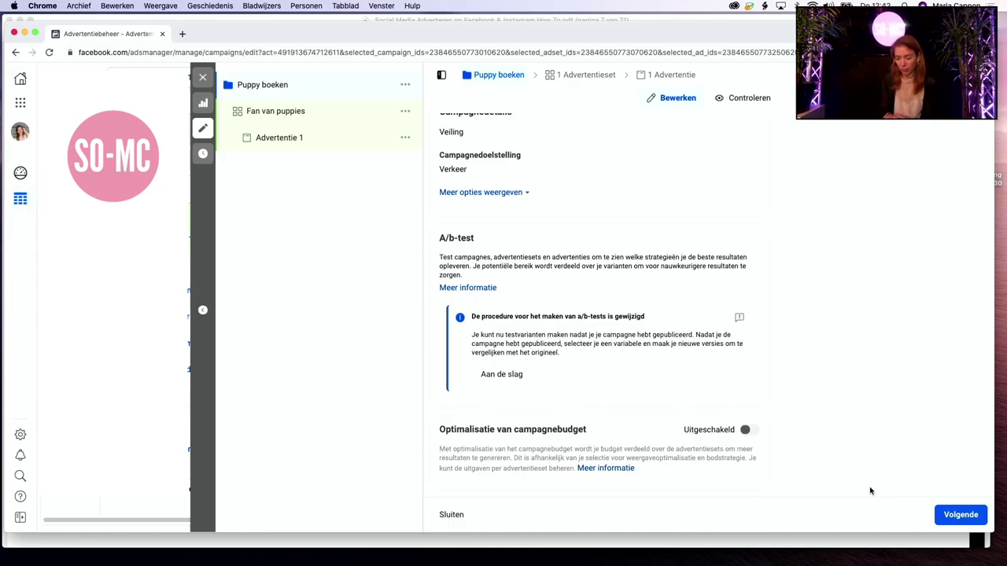
left_click(952, 521)
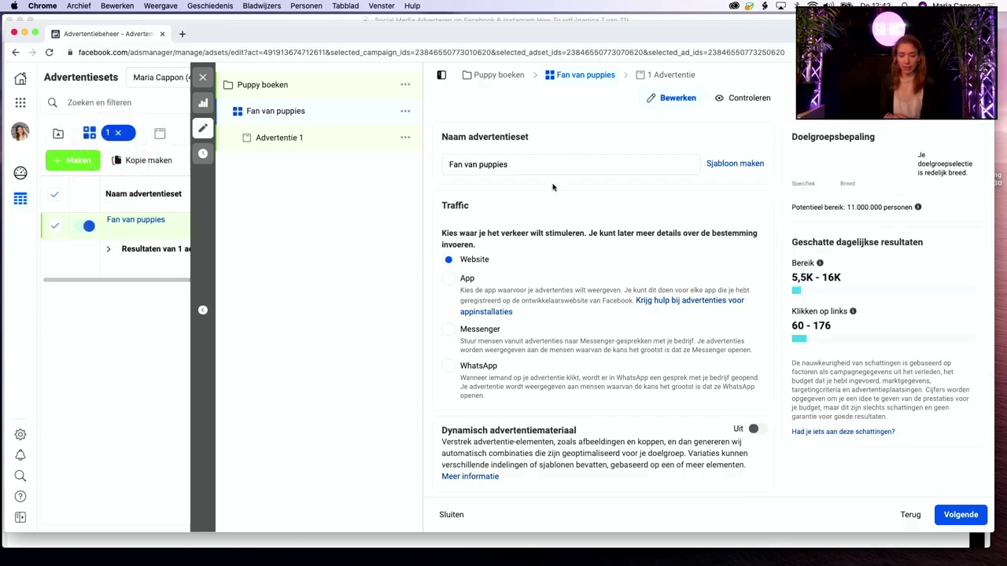
Step: Switch on the ad set's Aanbieding option to view its fields, and switch it off again
scroll(552, 187, "down", 5)
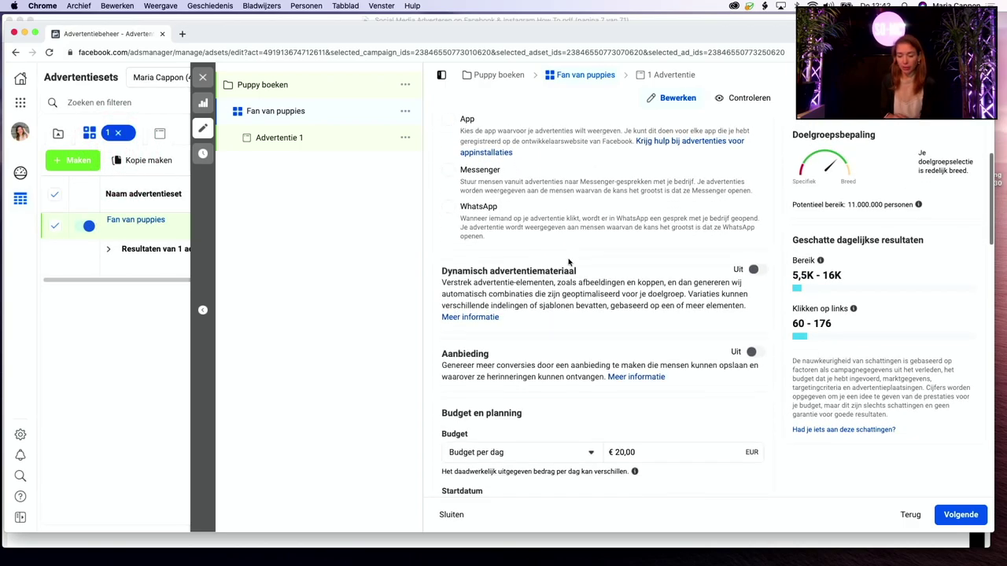
scroll(568, 261, "down", 1)
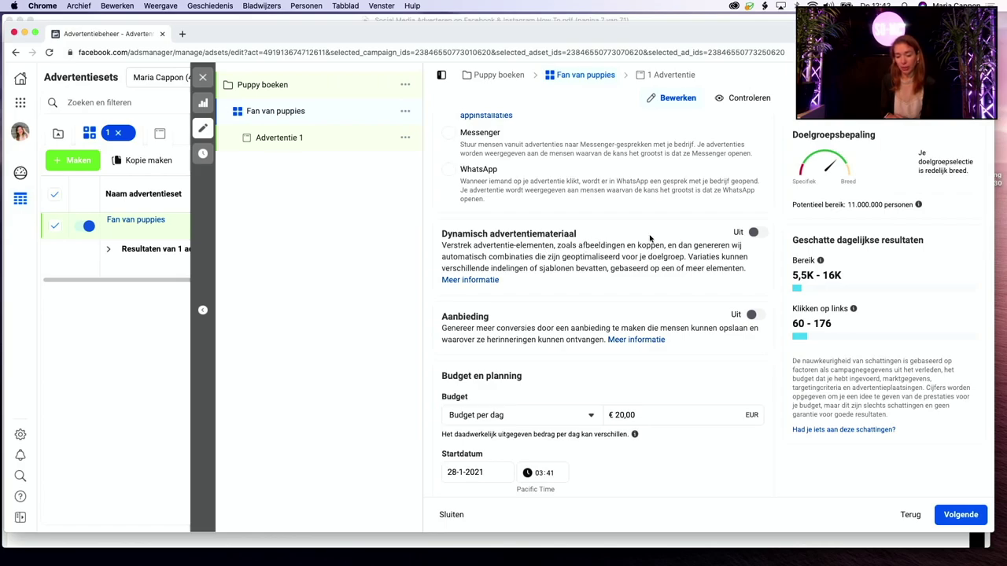
scroll(650, 237, "down", 1)
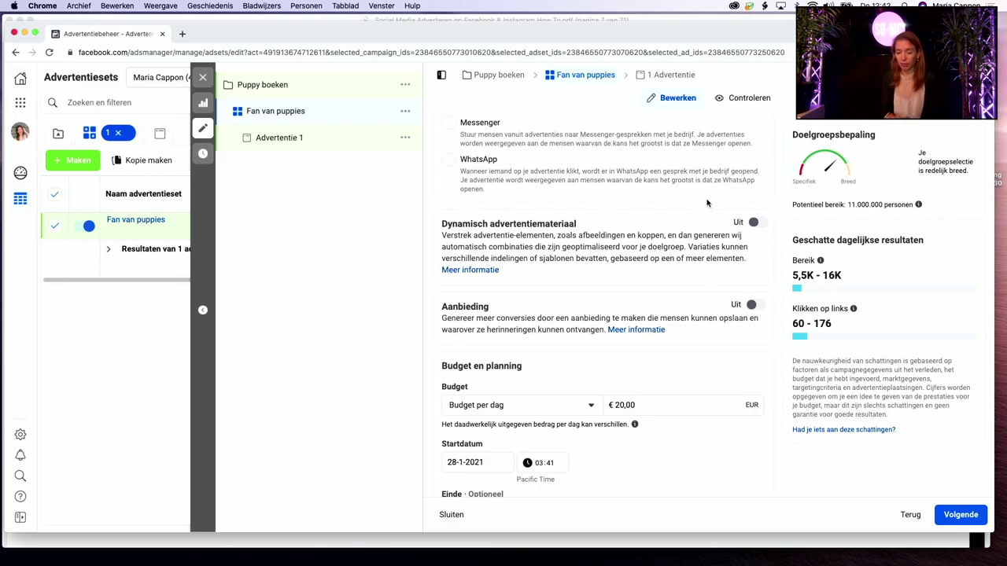
scroll(646, 251, "down", 1)
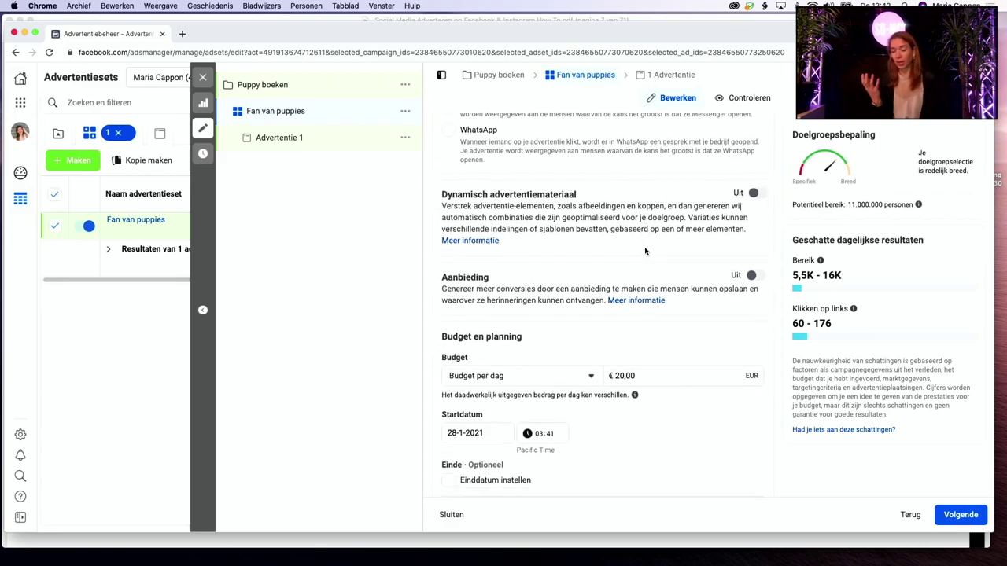
scroll(645, 251, "down", 1)
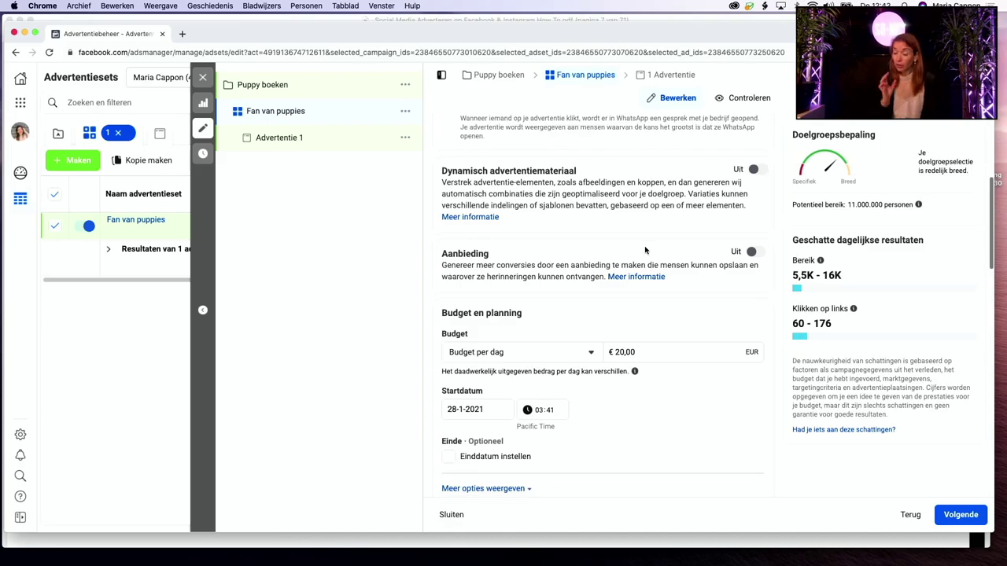
scroll(645, 251, "down", 2)
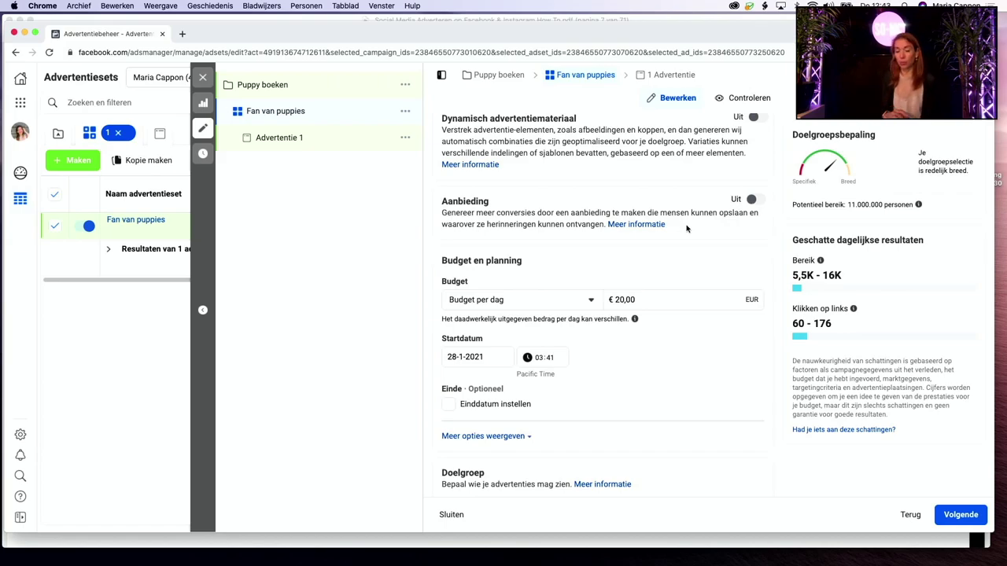
left_click(757, 200)
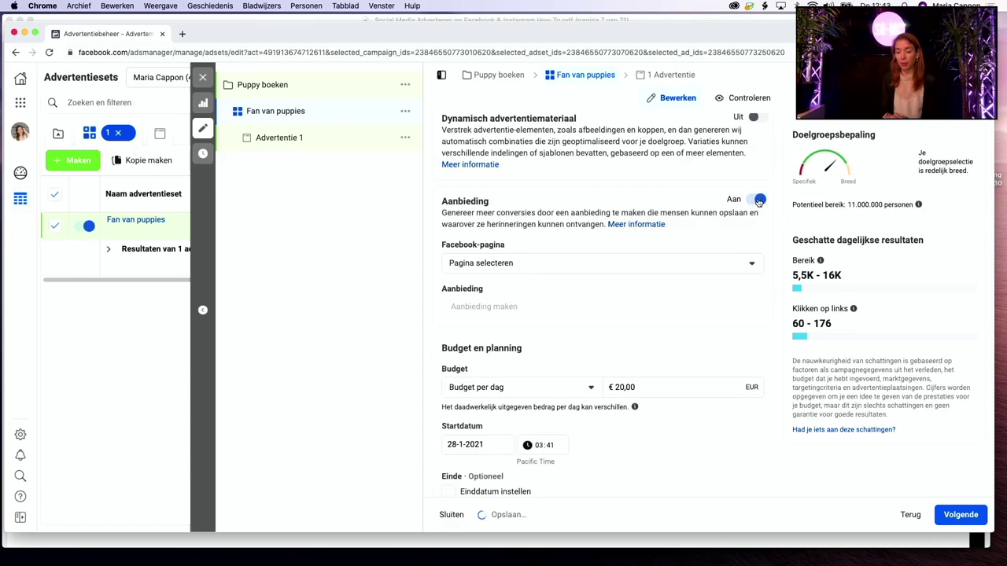
left_click(759, 201)
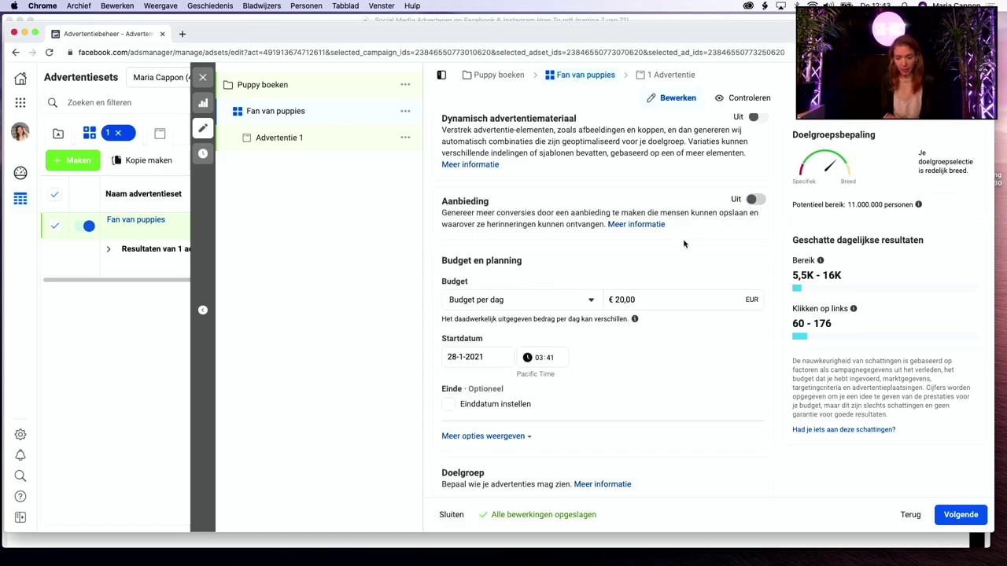
Step: Change the ad set's budget type to Looptijdbudget and set the end date to 14-2-2021
scroll(683, 244, "down", 2)
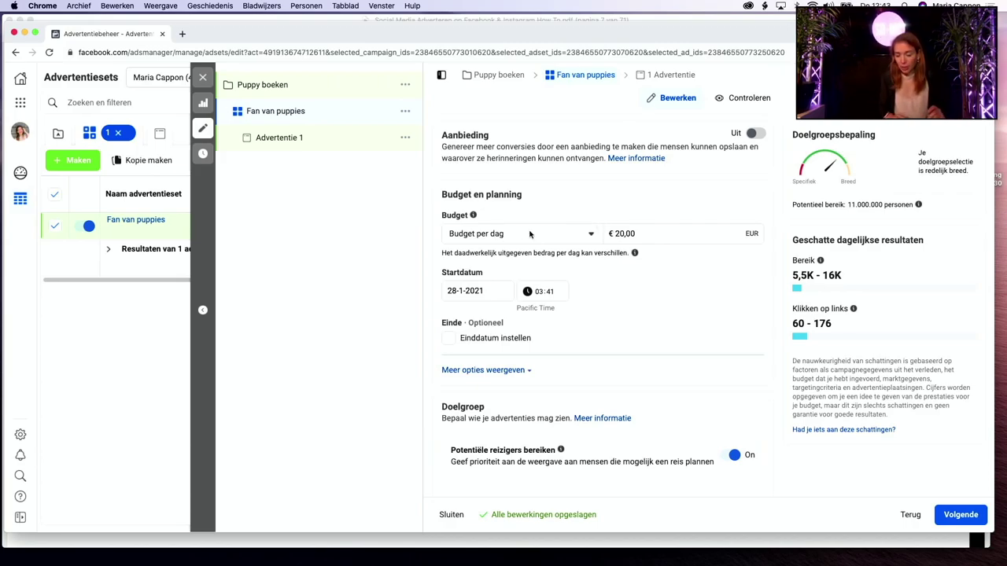
left_click(591, 235)
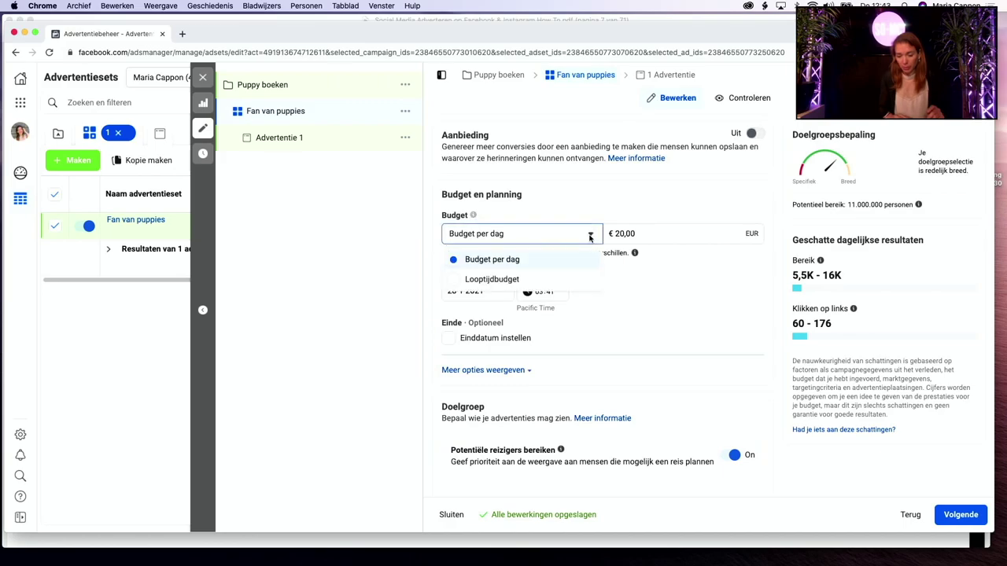
left_click(564, 284)
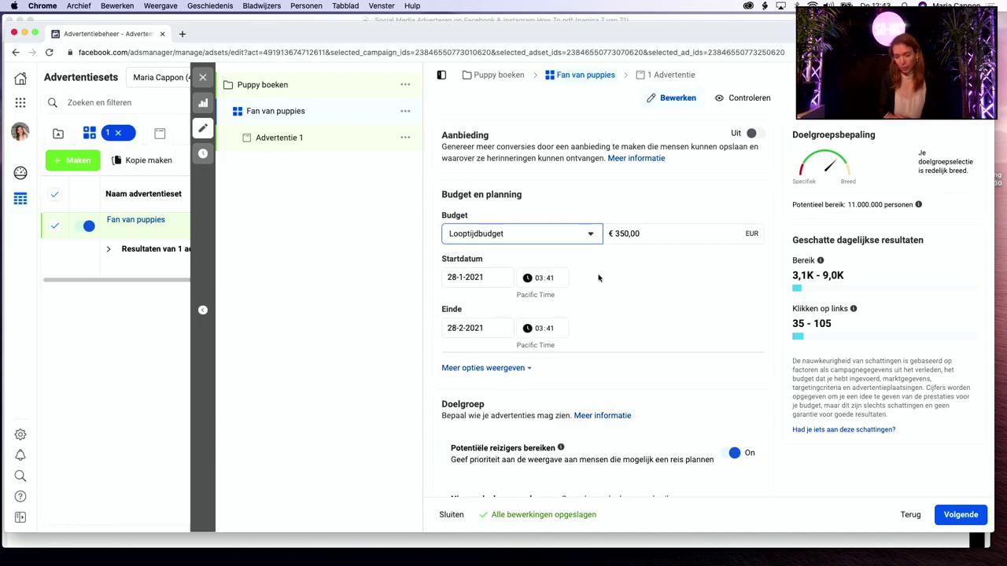
left_click(474, 328)
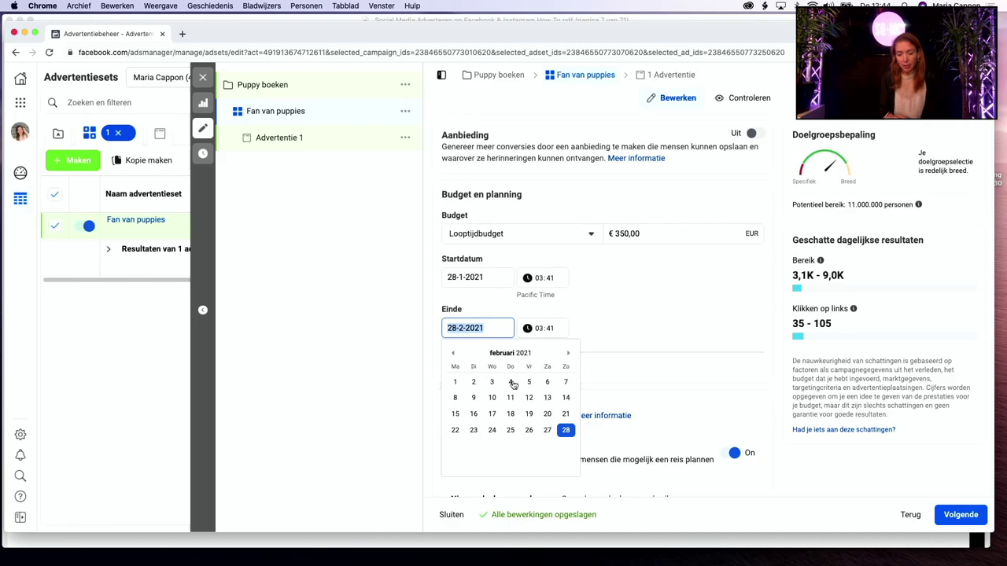
left_click(567, 398)
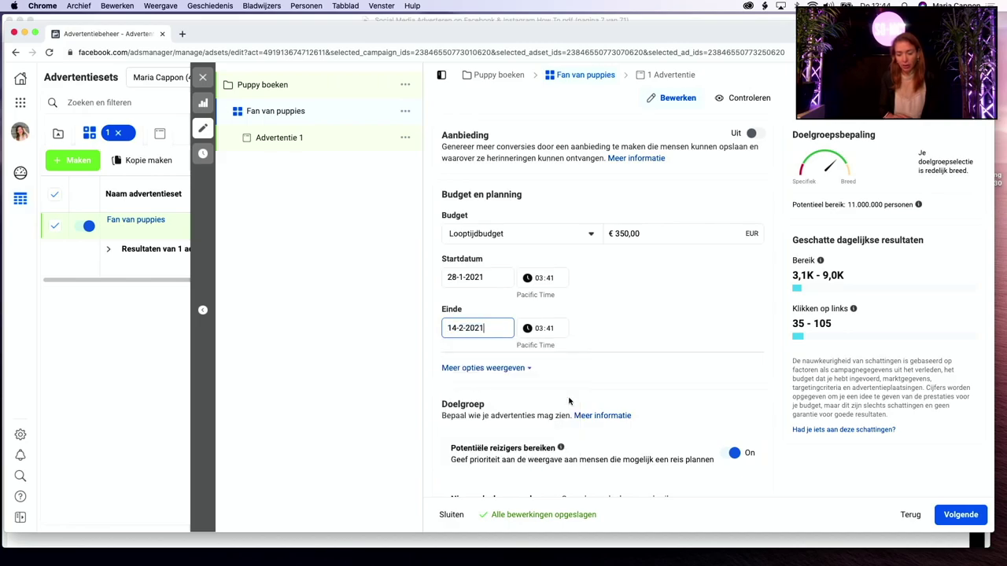
Step: Set the ad set's lifetime budget to €150,00
left_click(618, 233)
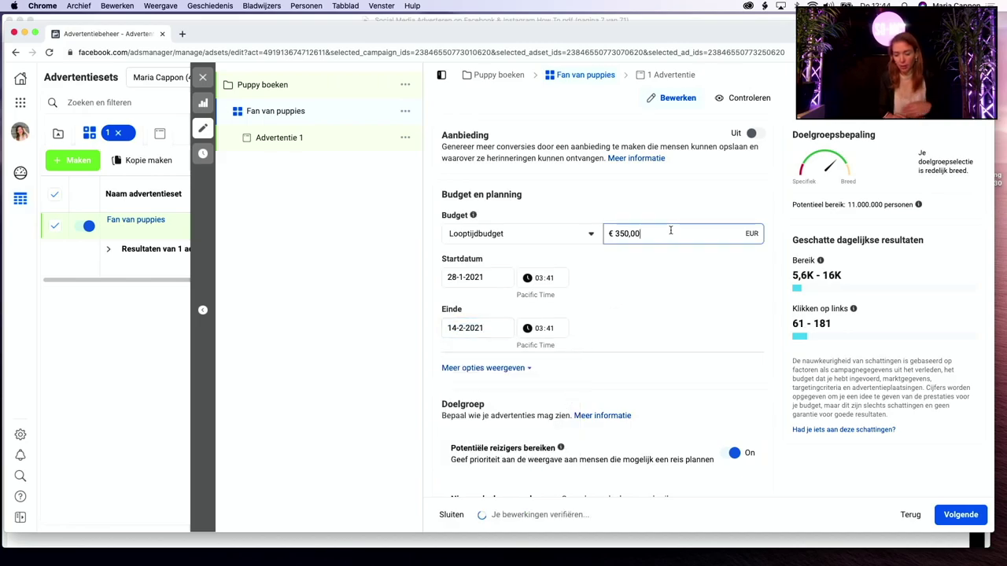
key("BackSpace")
type("1")
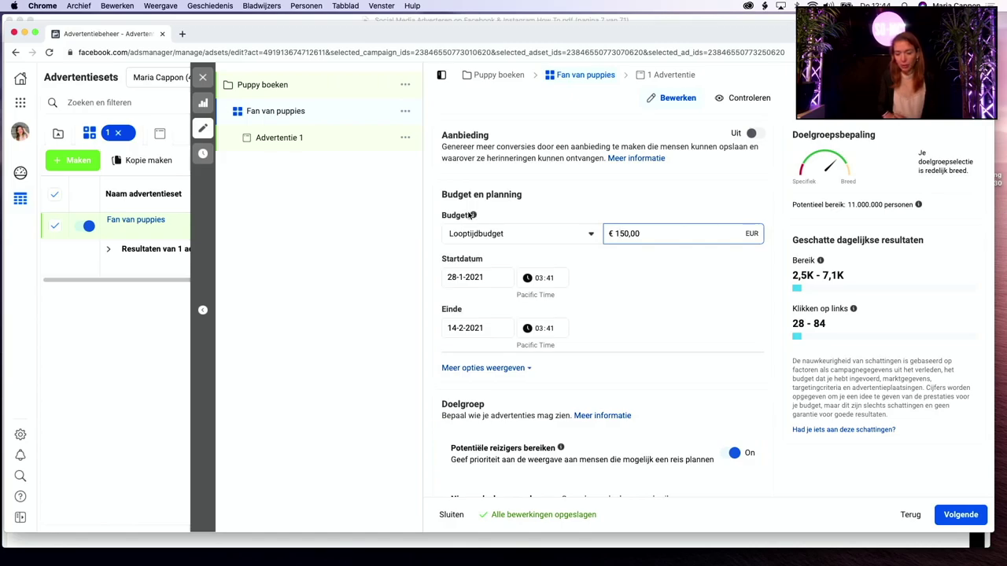
mouse_move(474, 217)
left_click(641, 270)
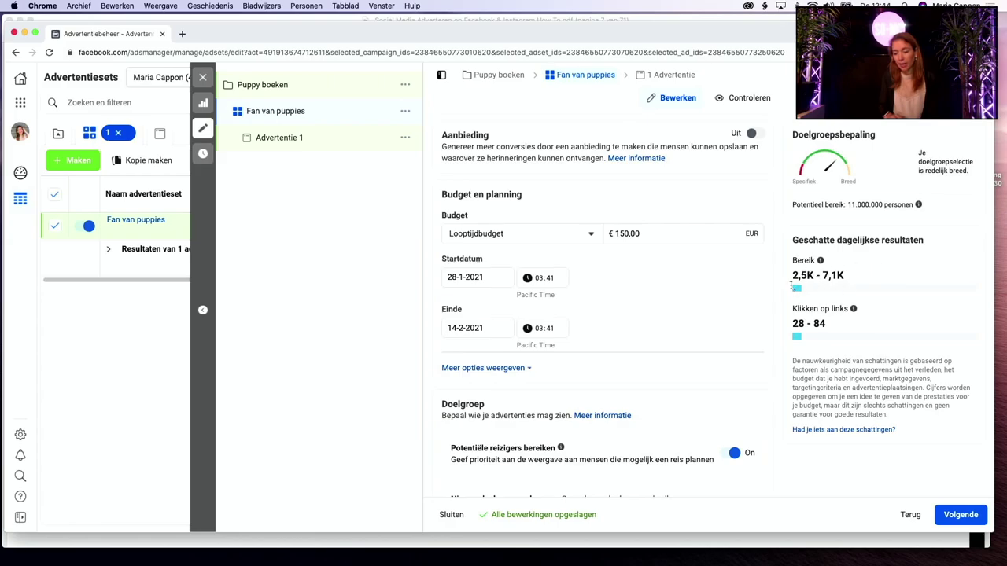
Step: Try a lifetime budget of €500,00 to compare the estimated daily results, and restore the budget to €150,00
left_click(676, 234)
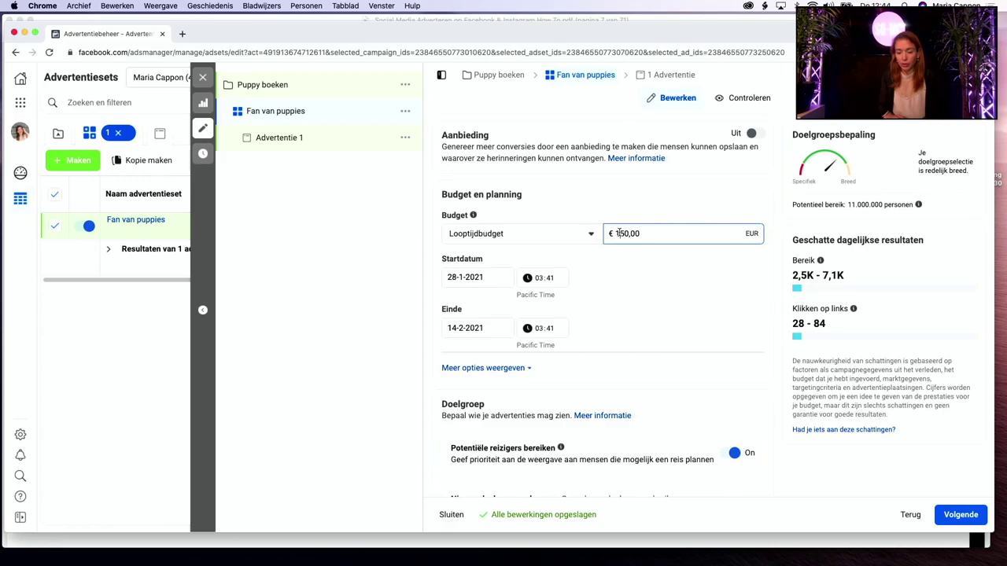
left_click(619, 233)
key("BackSpace")
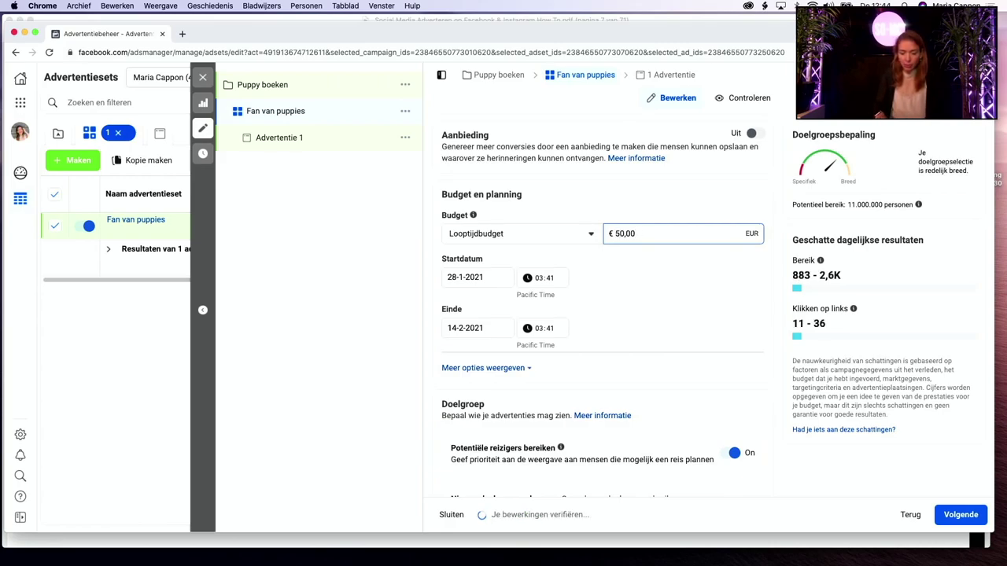
type("0")
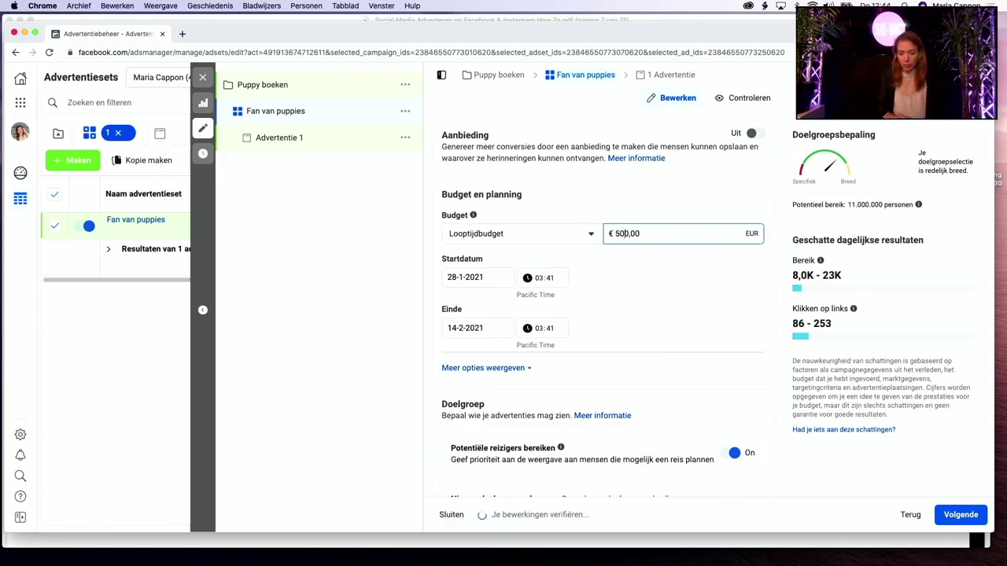
mouse_move(820, 261)
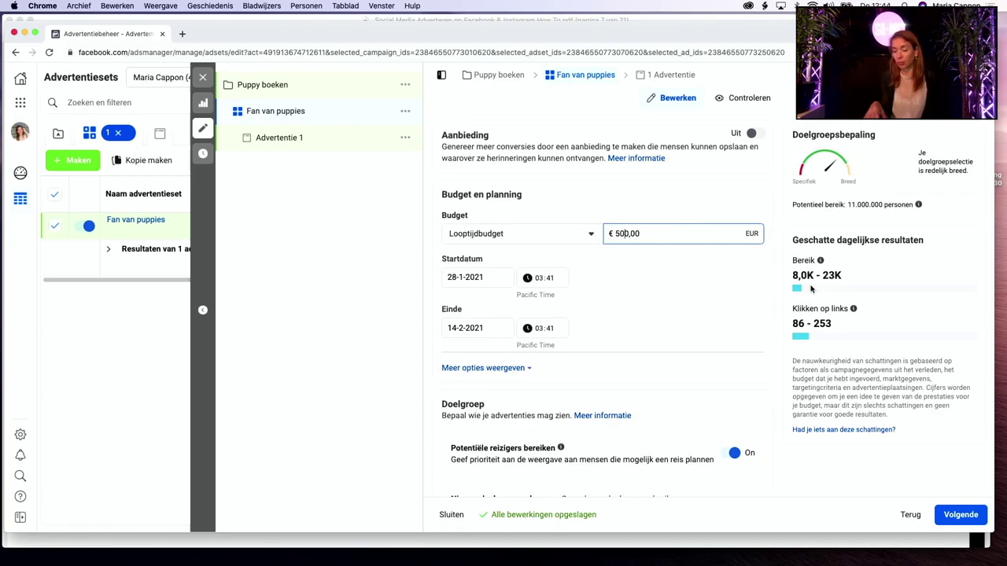
key("BackSpace")
key("BackSpace")
key("BackSpace")
type("1")
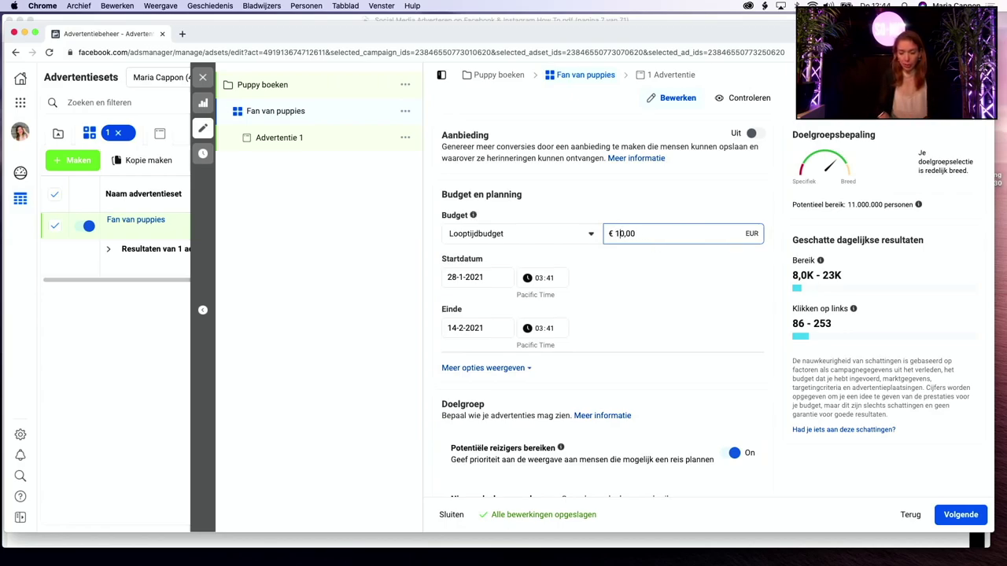
type("5")
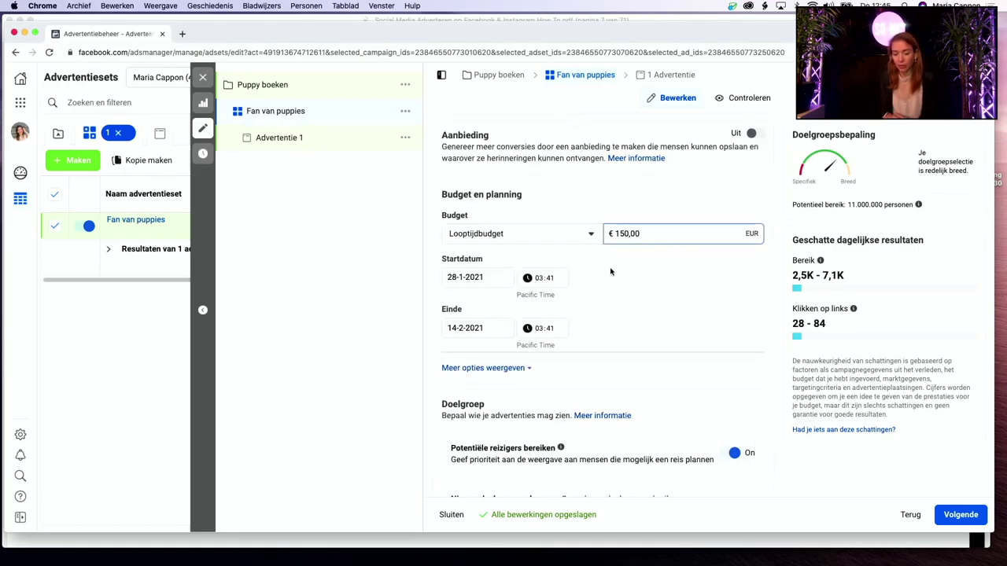
Step: Add Antwerpen, Flemish Region, België as an included location for the ad set's audience alongside Nederland
scroll(611, 272, "down", 5)
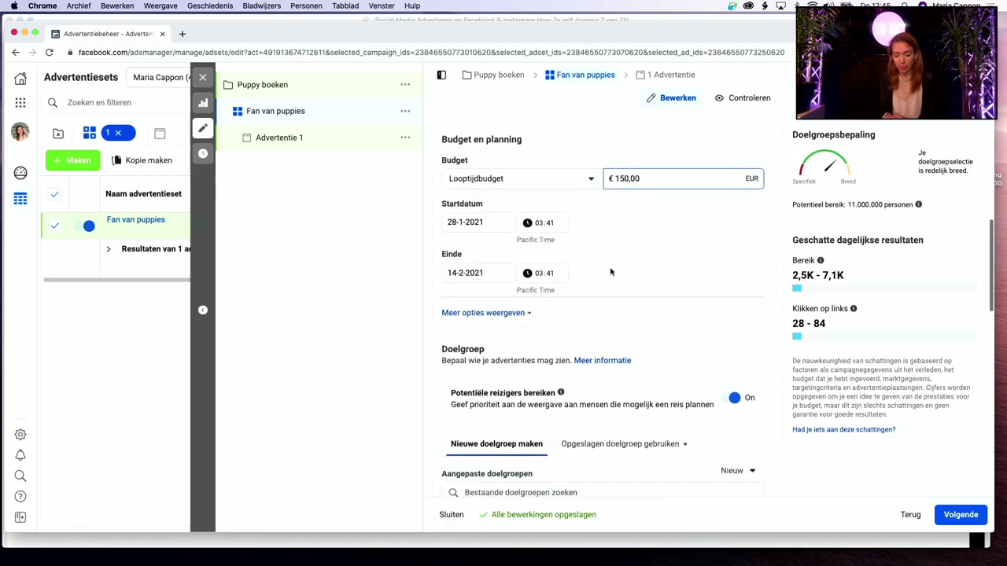
scroll(610, 273, "down", 2)
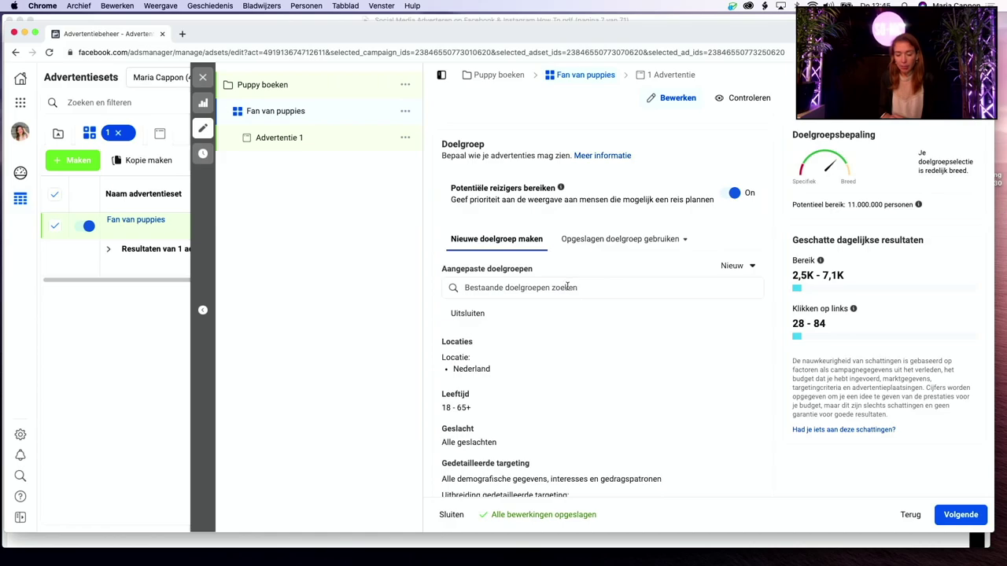
scroll(567, 288, "down", 2)
mouse_move(501, 299)
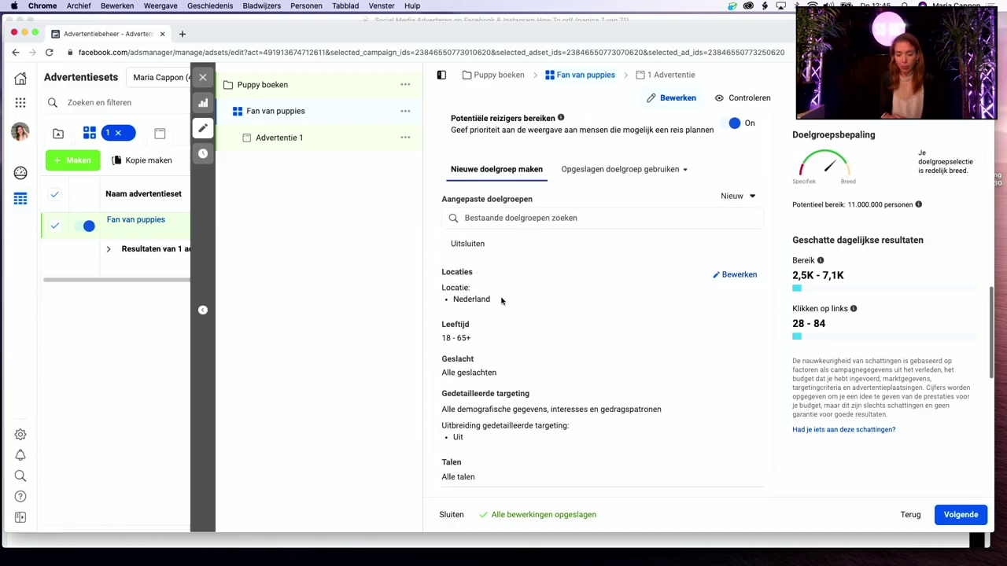
left_click(737, 276)
scroll(630, 313, "down", 3)
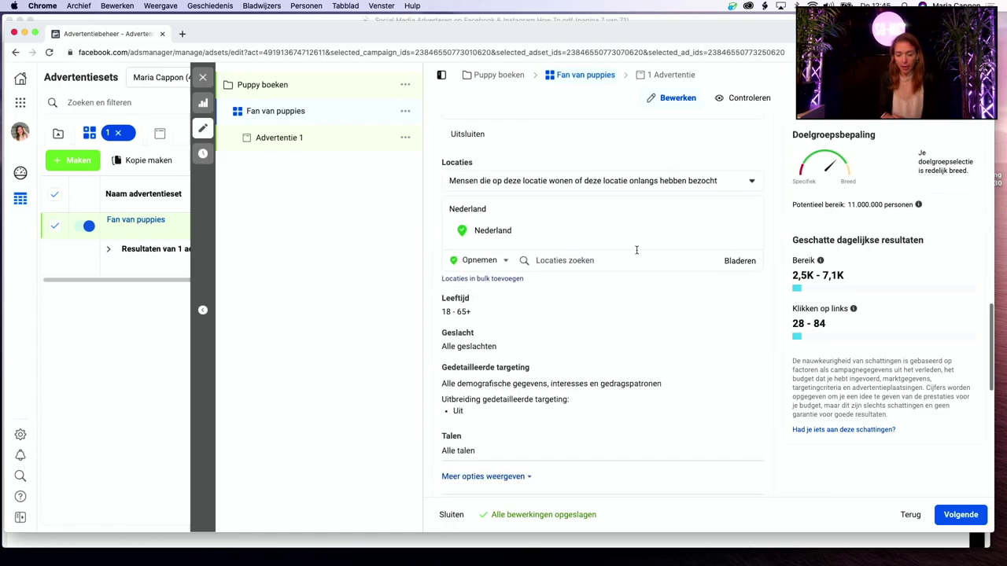
left_click(572, 260)
type("antwerpen")
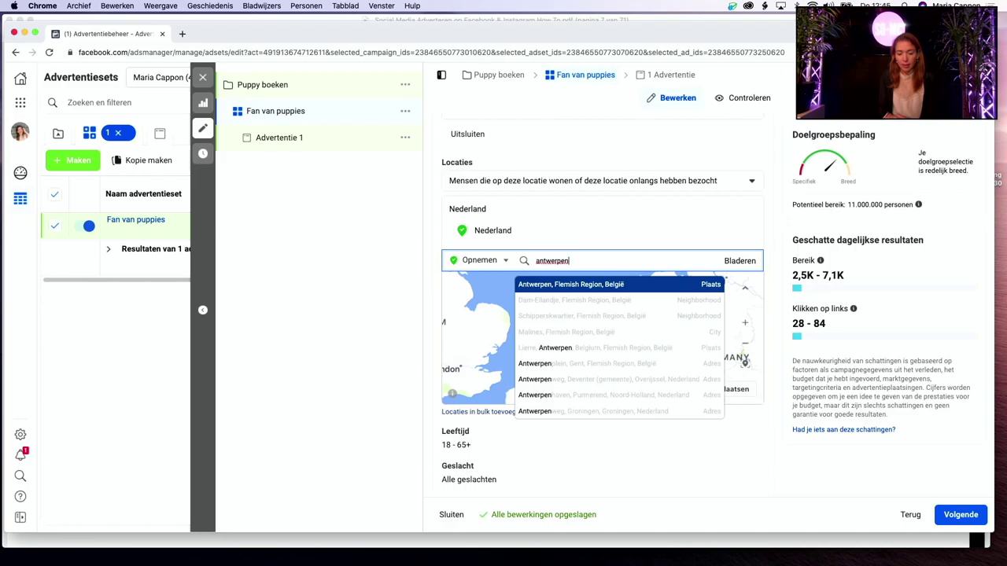
left_click(579, 285)
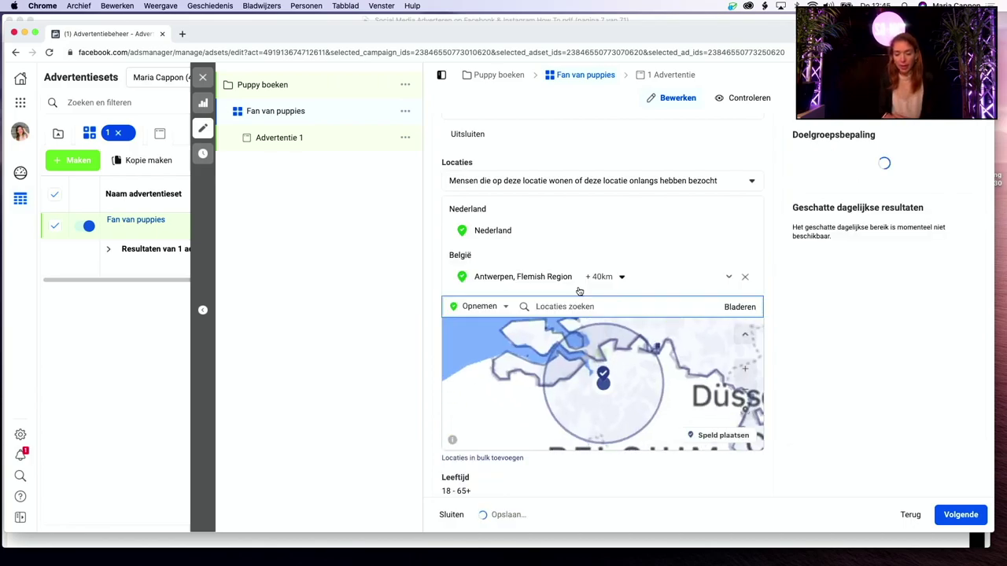
Step: Set the radius around Antwerpen to 23 km and limit the location targeting to Mensen die op deze locatie wonen
left_click(621, 278)
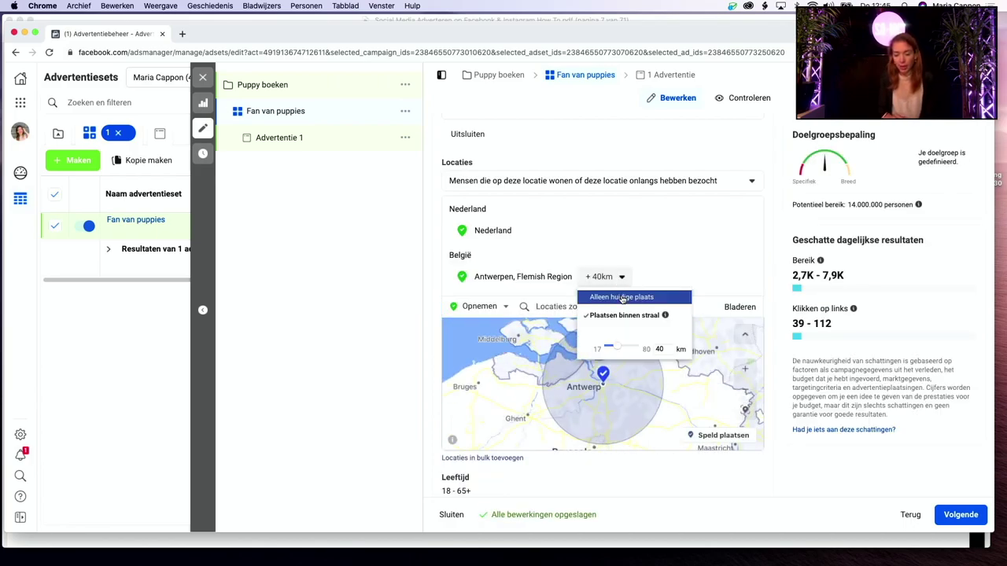
left_click_drag(620, 348, 614, 349)
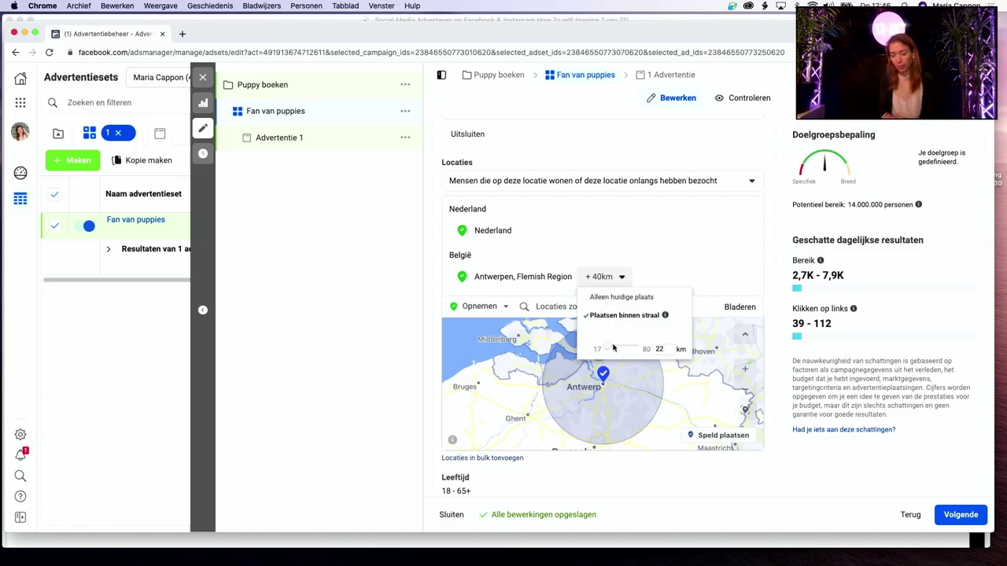
left_click(666, 268)
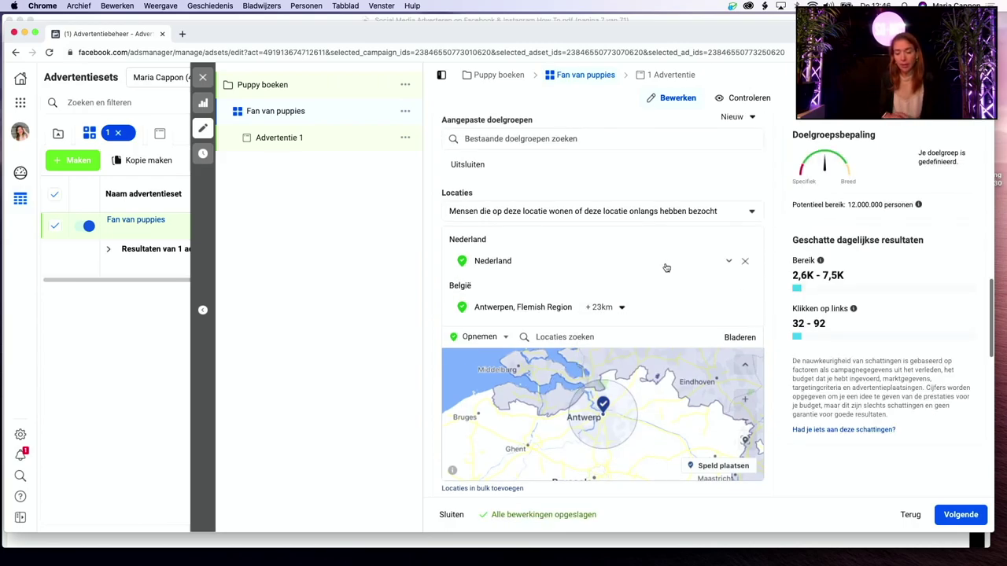
left_click(676, 213)
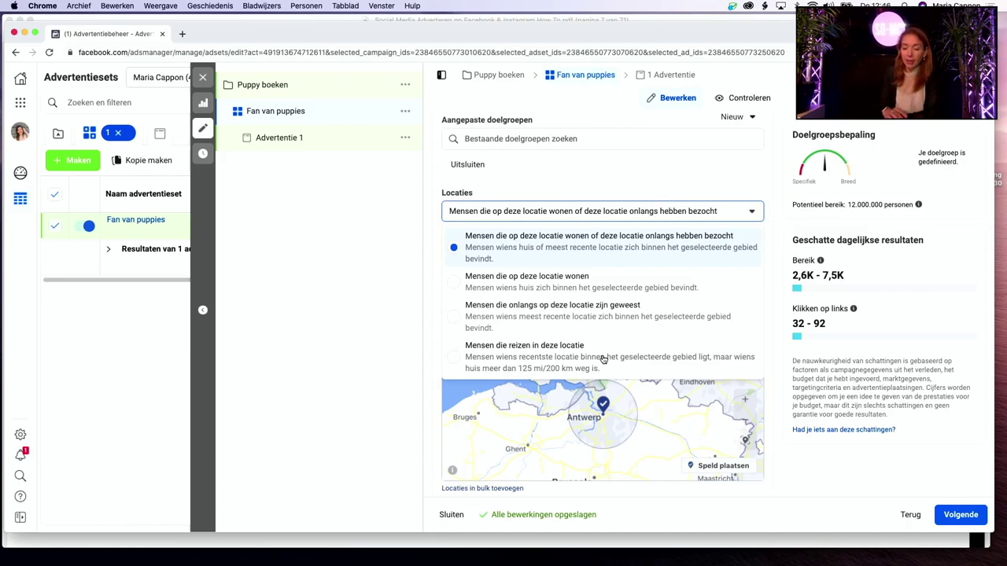
left_click(601, 286)
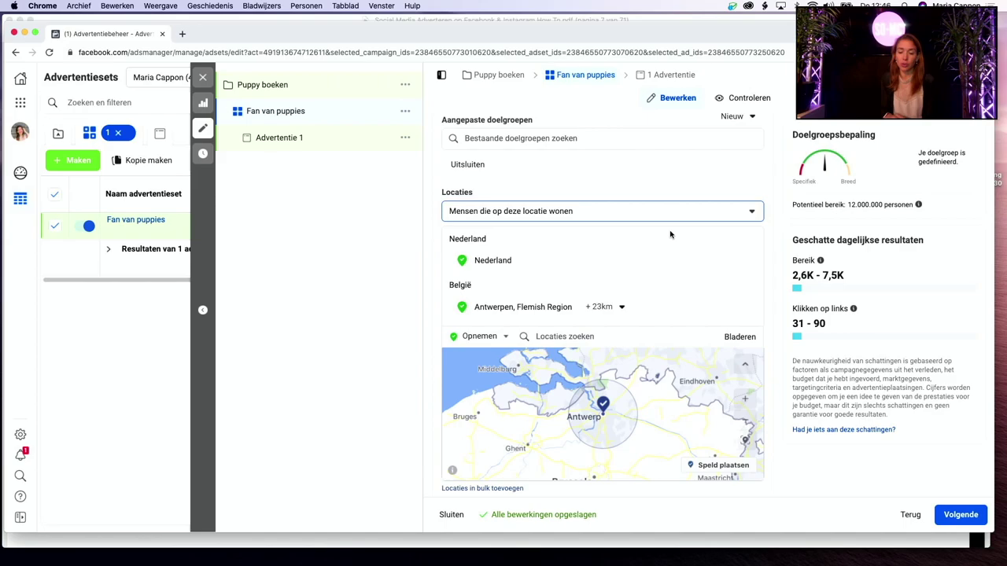
Step: Set the audience's minimum age to 20
scroll(671, 235, "down", 3)
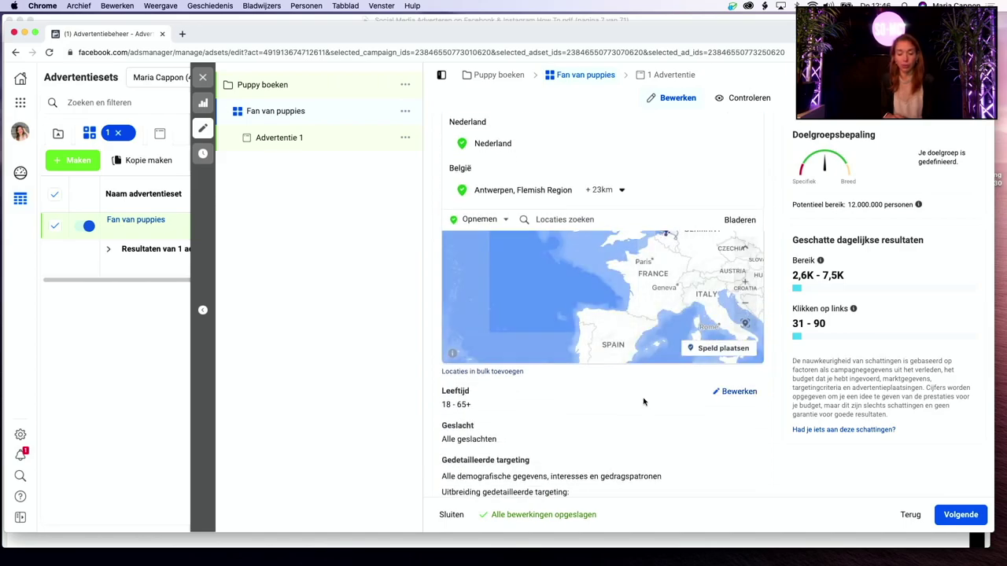
scroll(644, 402, "down", 4)
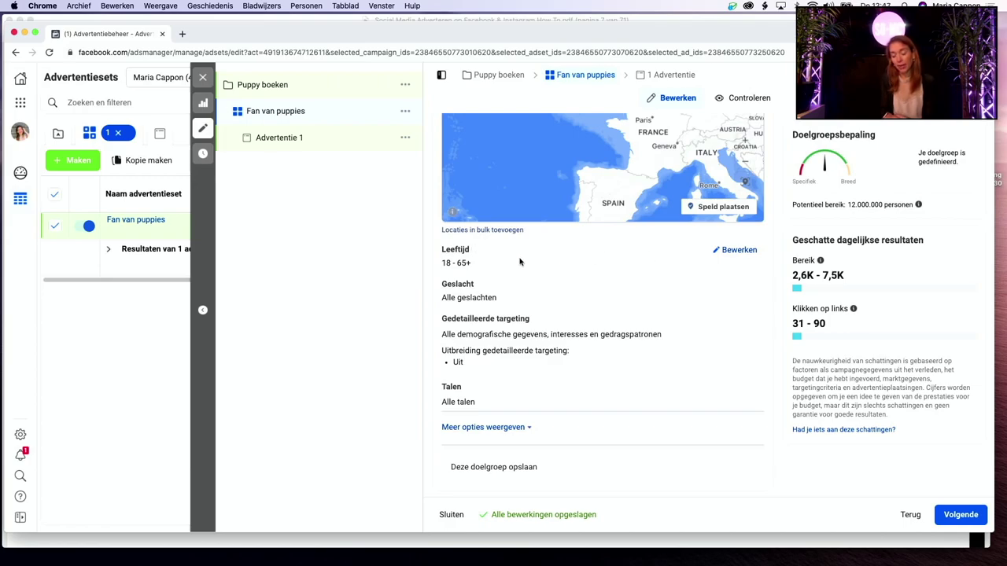
left_click(735, 250)
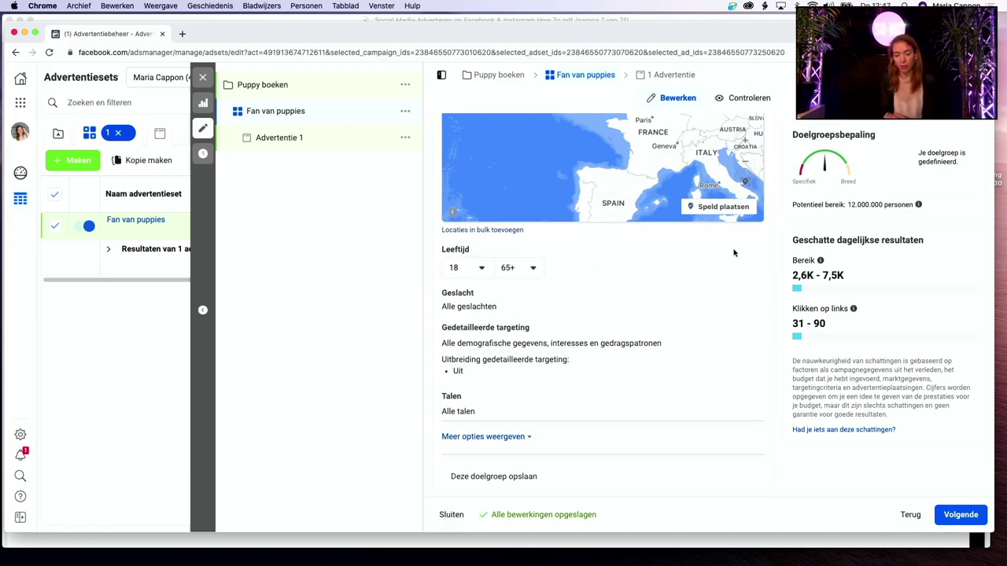
left_click(480, 269)
scroll(468, 373, "down", 1)
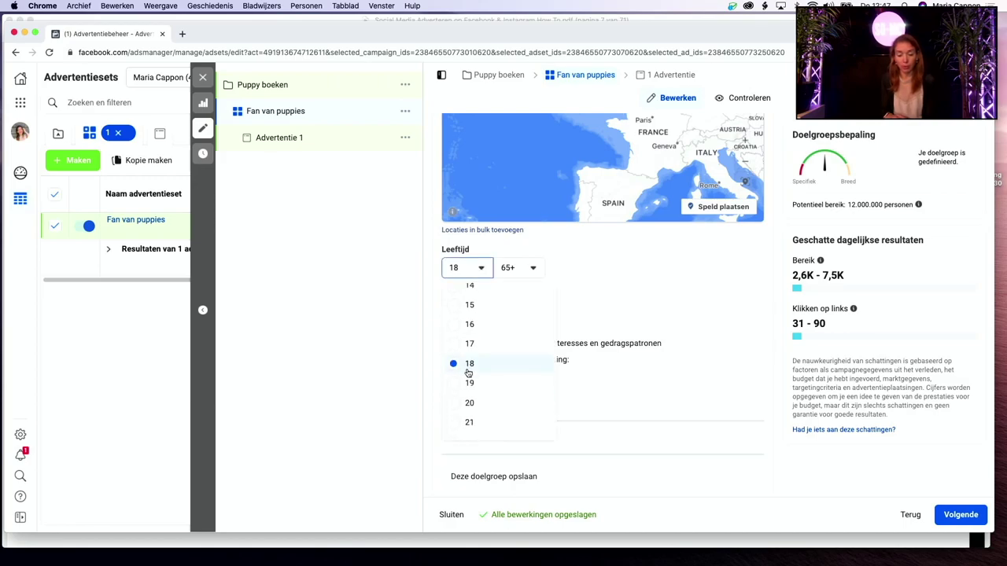
left_click(469, 403)
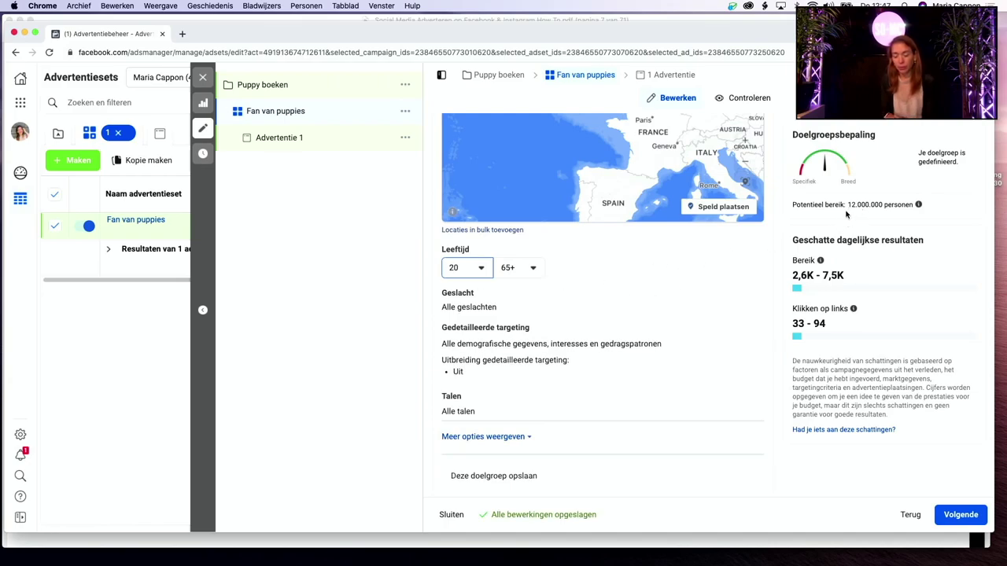
Step: Try the genders Mannen and Vrouwen to compare the audience's potential reach, and restore the selection to Alles
scroll(550, 274, "down", 1)
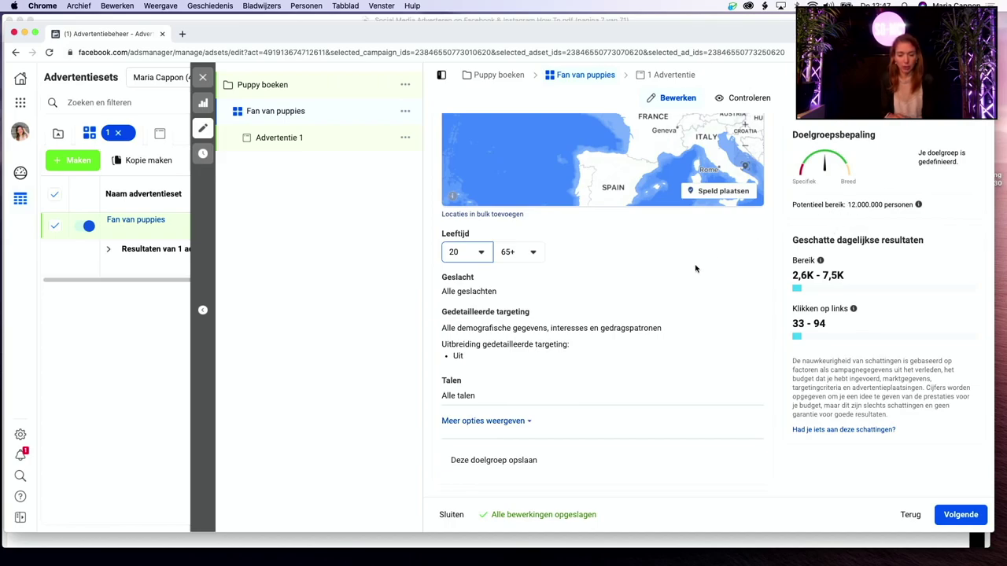
scroll(695, 268, "down", 1)
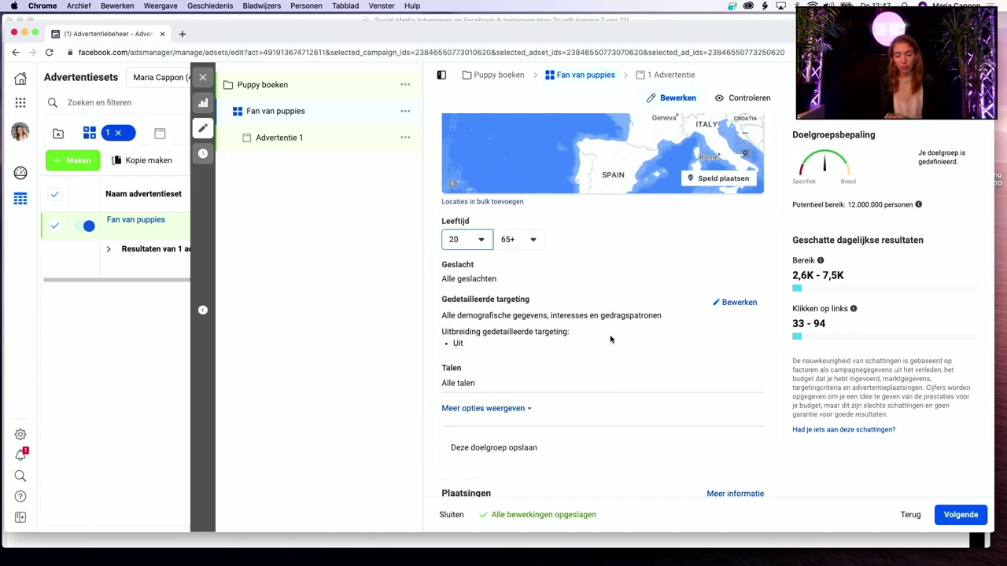
left_click(743, 275)
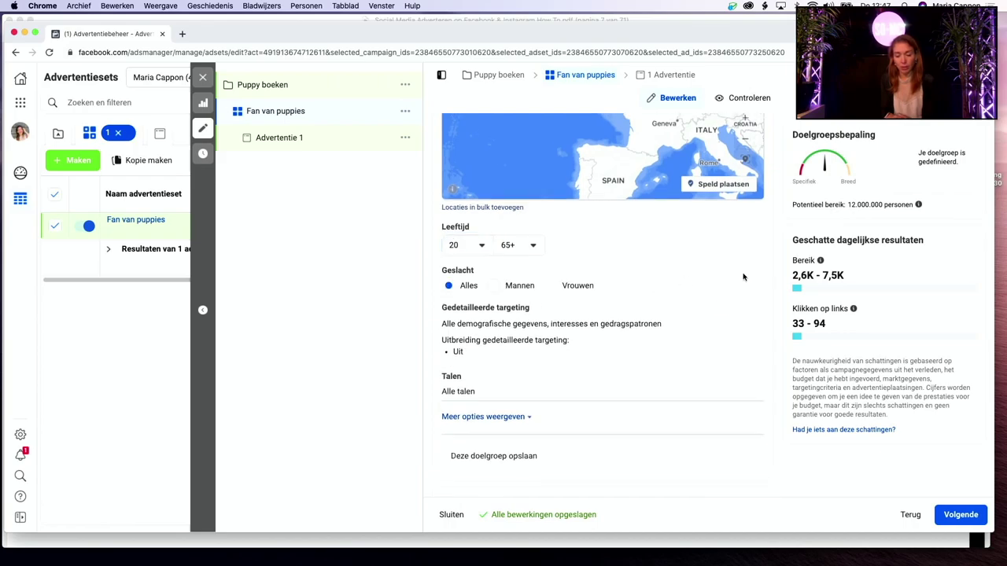
left_click(495, 287)
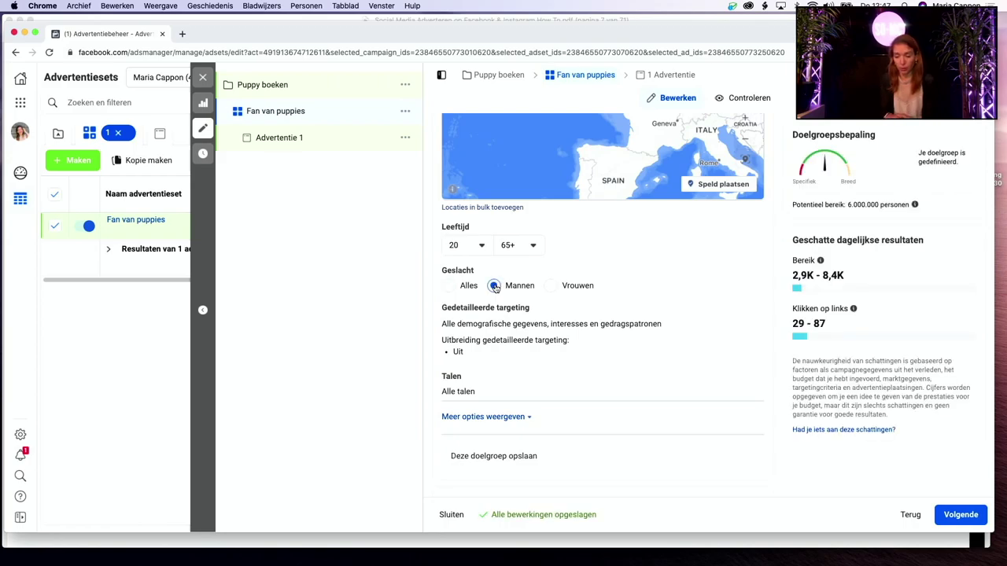
left_click(550, 286)
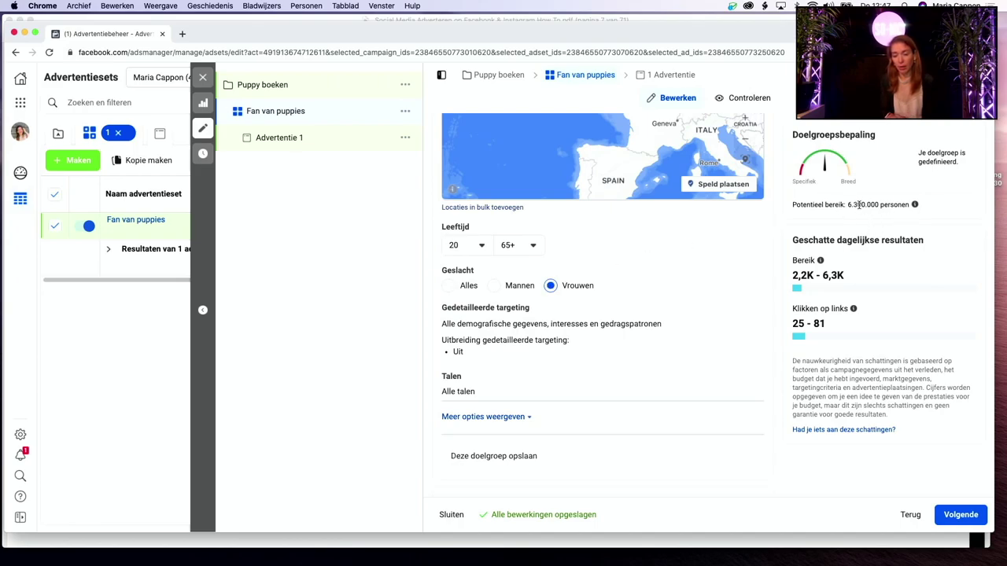
left_click(448, 287)
Step: Open the audience's detailed targeting for editing and include the interest Puppy
scroll(551, 283, "down", 1)
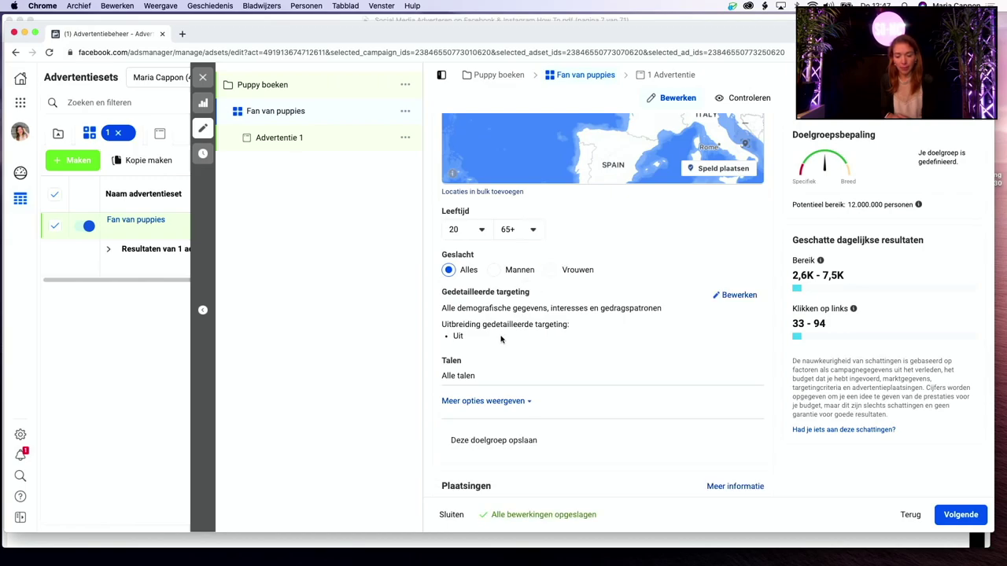
scroll(596, 331, "down", 1)
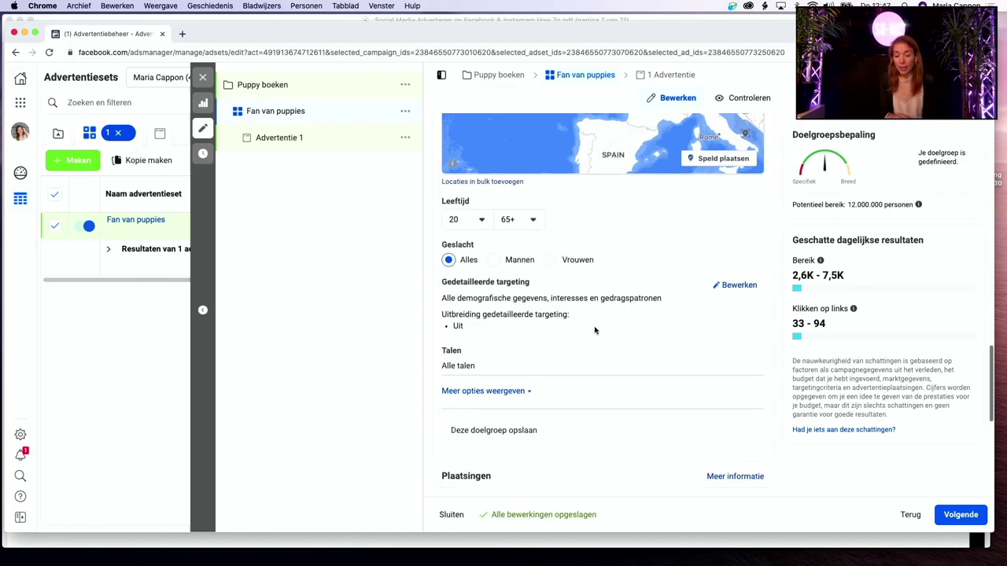
left_click(729, 288)
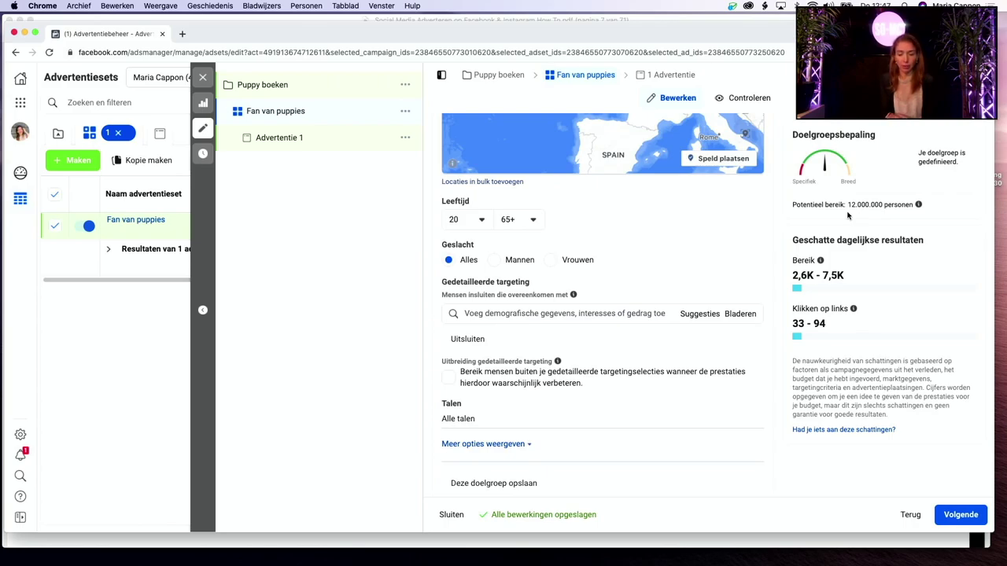
scroll(697, 279, "down", 1)
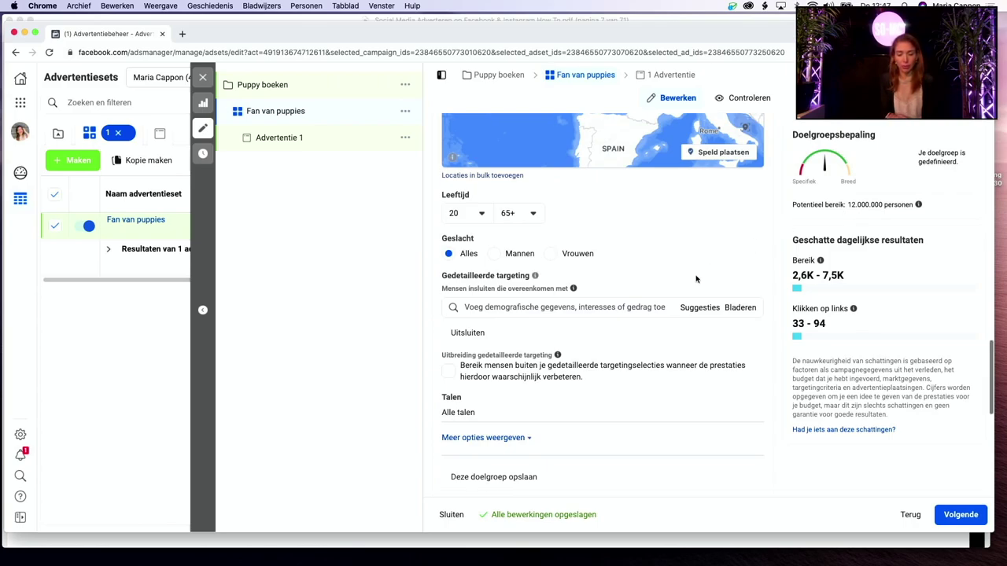
left_click(629, 307)
type("puppy")
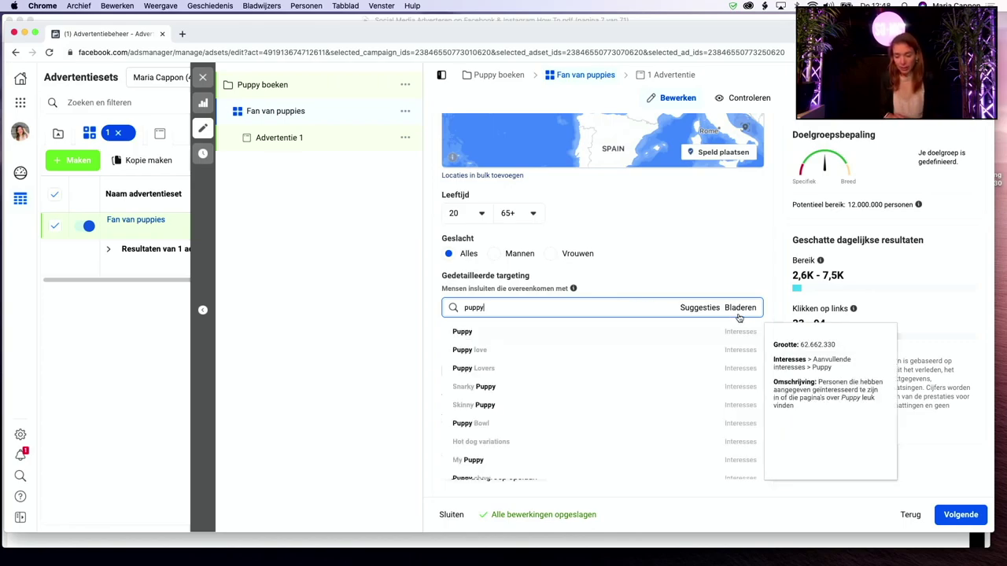
left_click(661, 334)
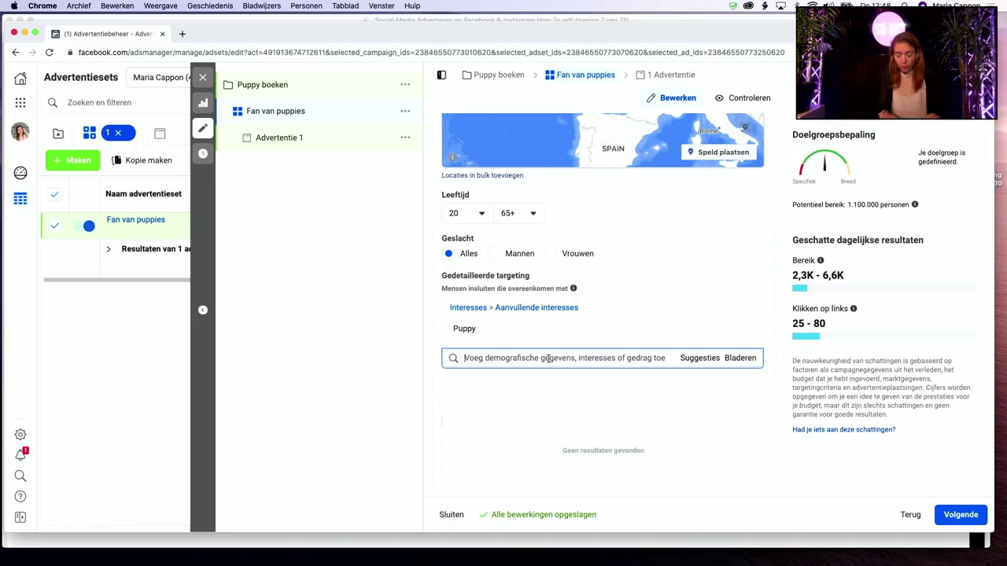
Step: Add the interests Puppy Lovers and Puppy love to the included detailed targeting
type("puppy")
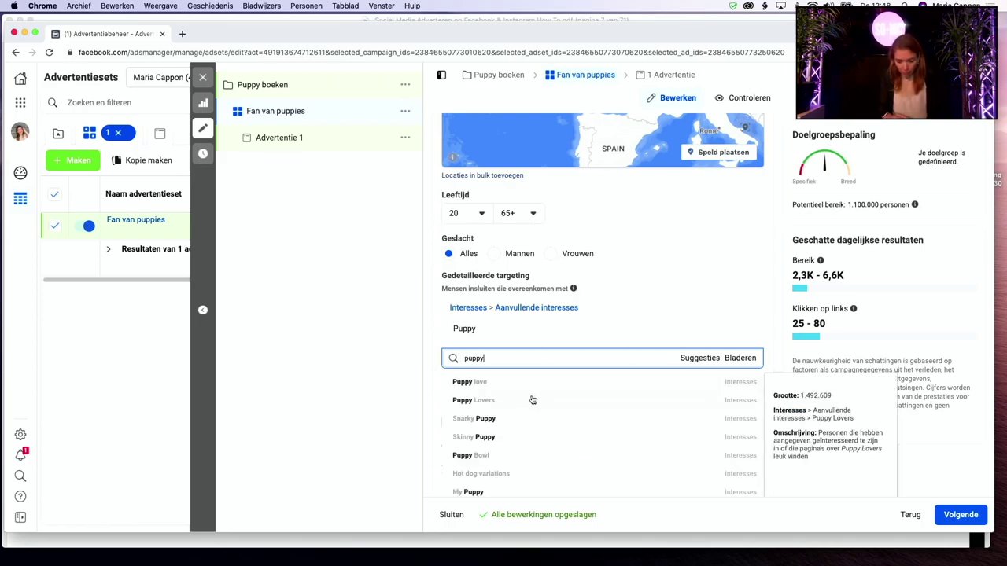
left_click(531, 399)
type("pu")
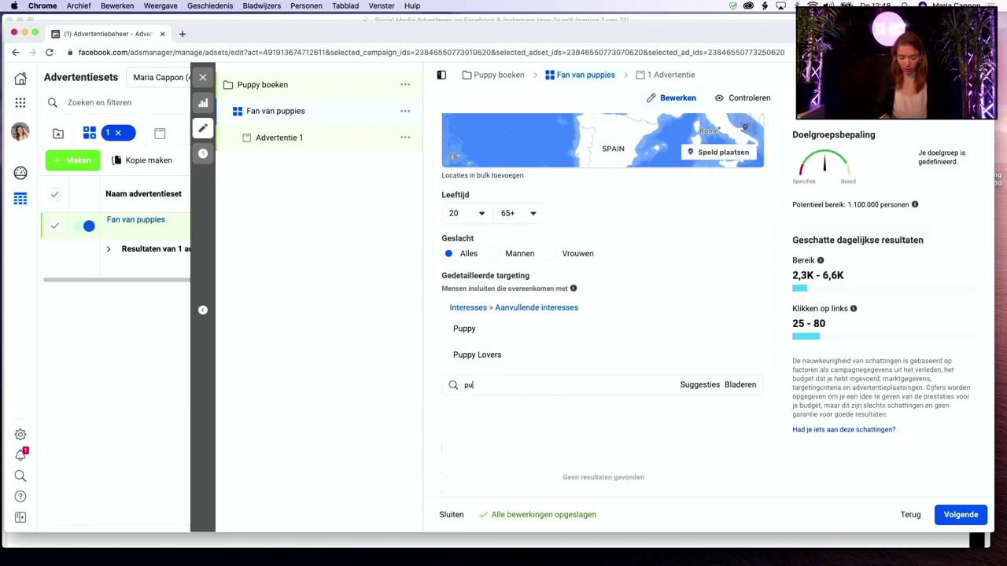
type("ppy love")
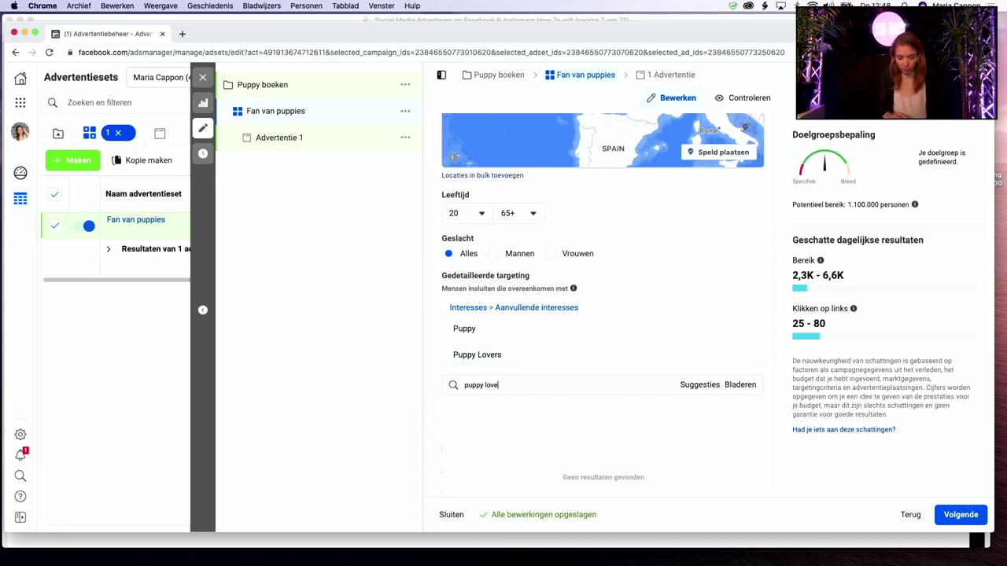
left_click(516, 410)
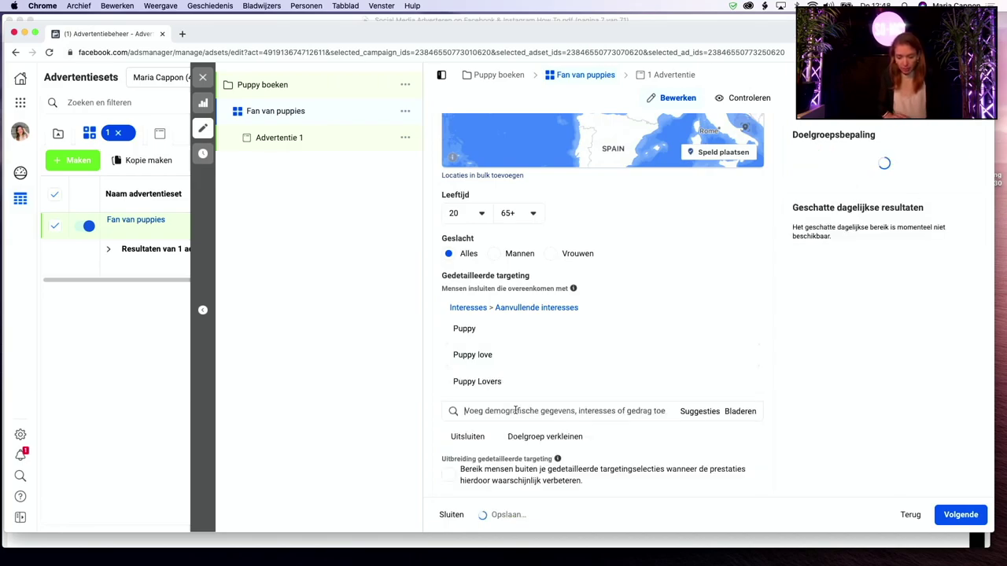
Step: Add the interest Golden retriever to the included detailed targeting
type("goldenn retriever")
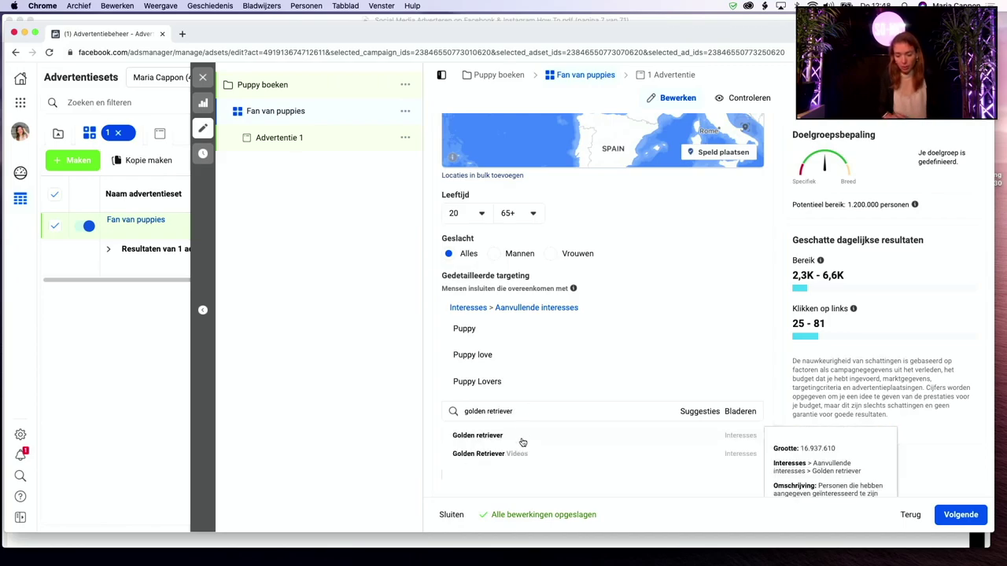
left_click(521, 439)
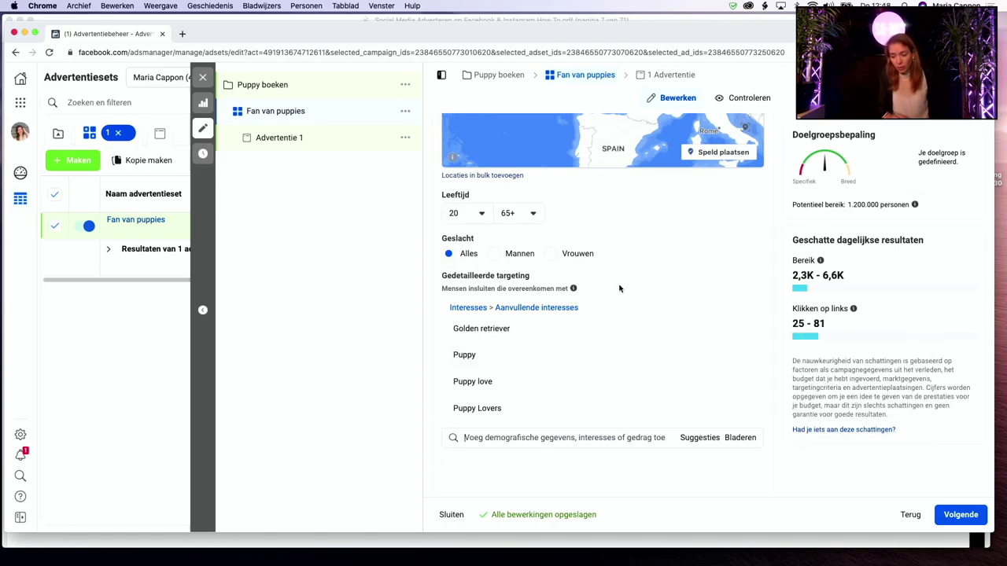
scroll(623, 325, "down", 1)
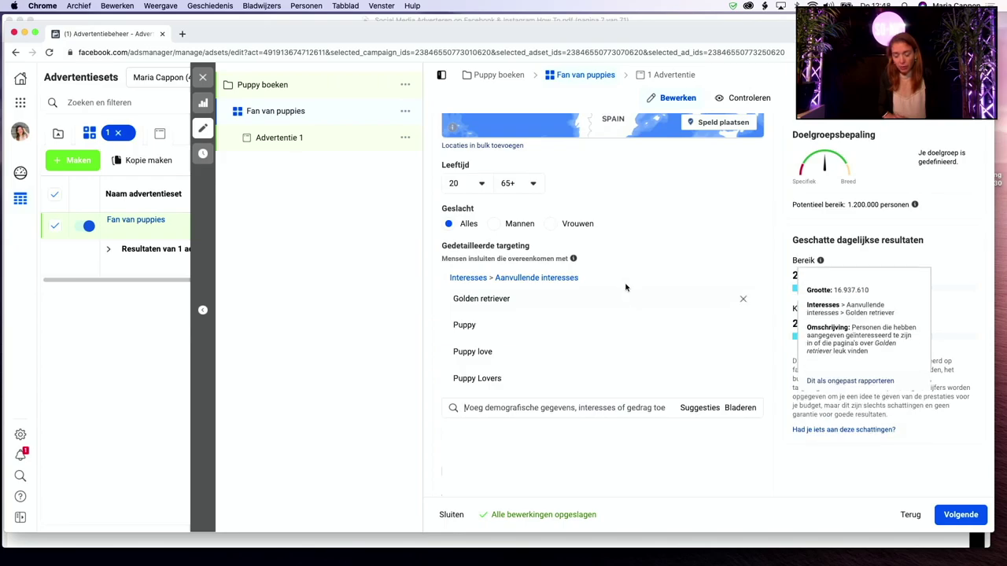
mouse_move(592, 339)
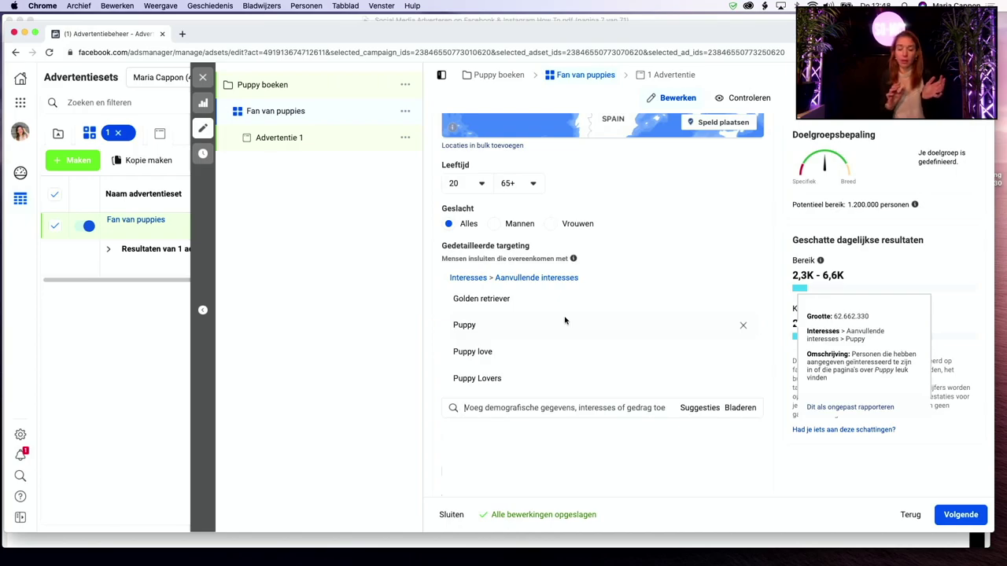
Step: Set the audience's maximum age to 45
scroll(565, 320, "up", 3)
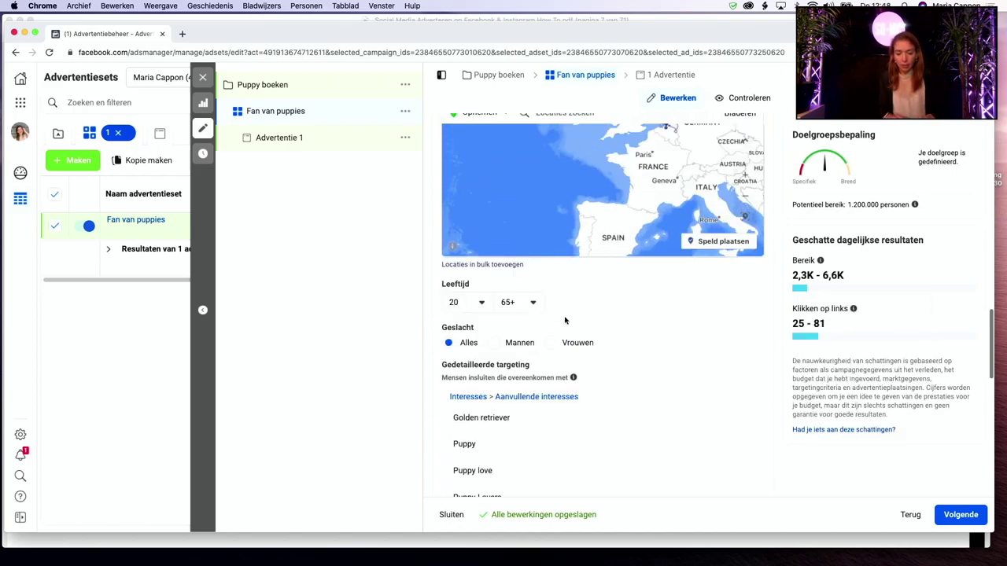
left_click(523, 307)
scroll(540, 422, "up", 3)
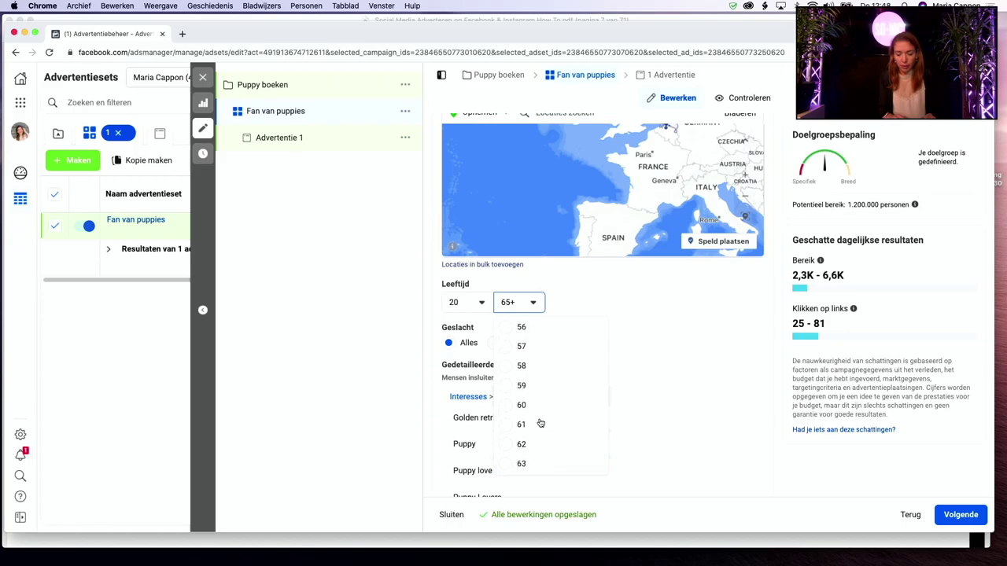
scroll(539, 423, "up", 4)
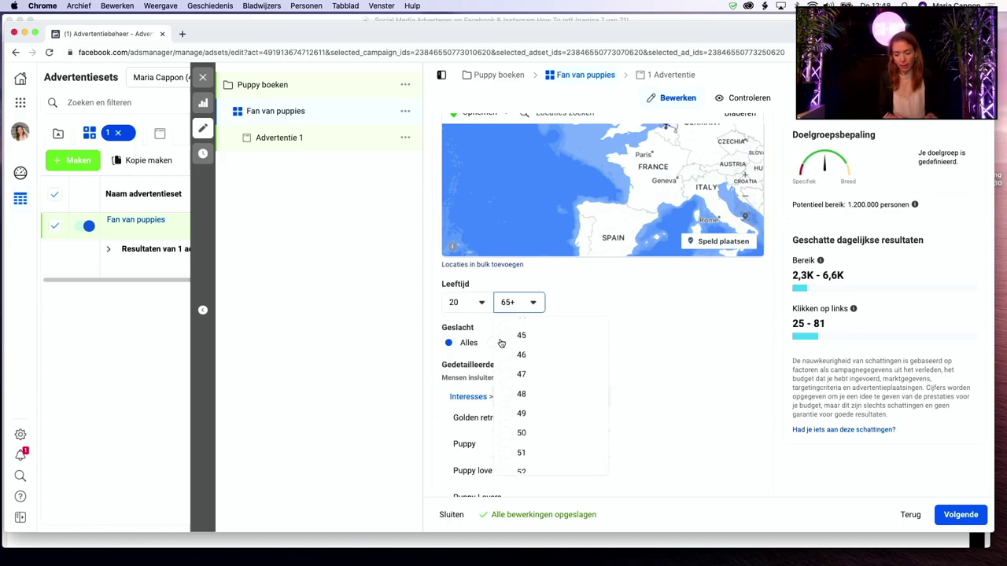
left_click(546, 331)
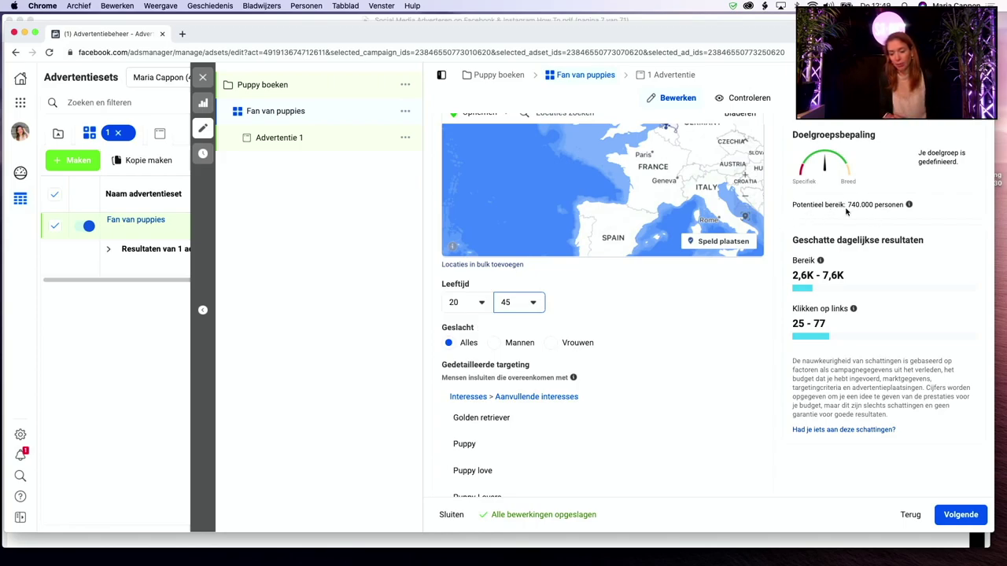
Step: Save the ad set's audience under the name Puppy boeken
scroll(704, 320, "down", 3)
scroll(704, 321, "down", 4)
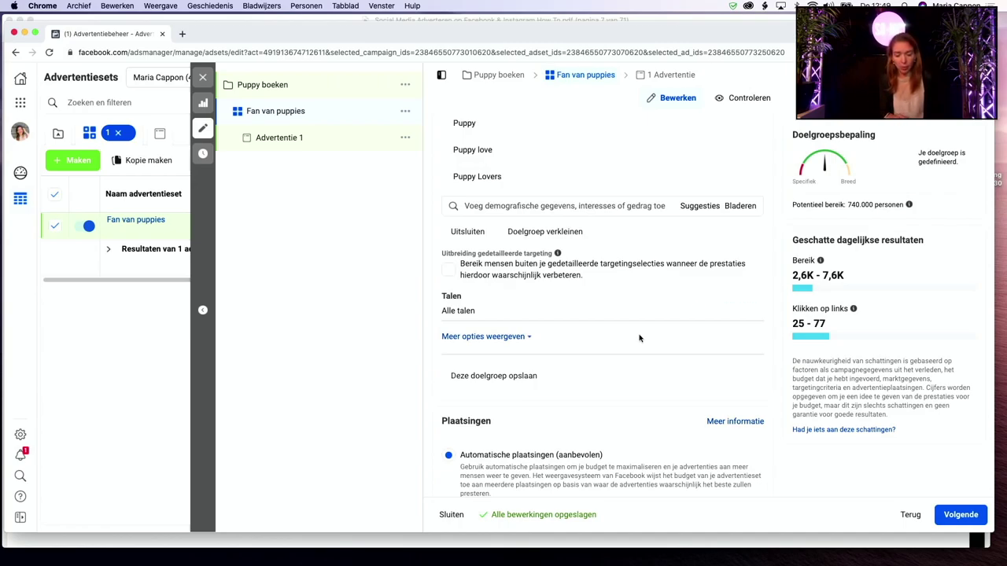
scroll(638, 337, "down", 1)
left_click(508, 375)
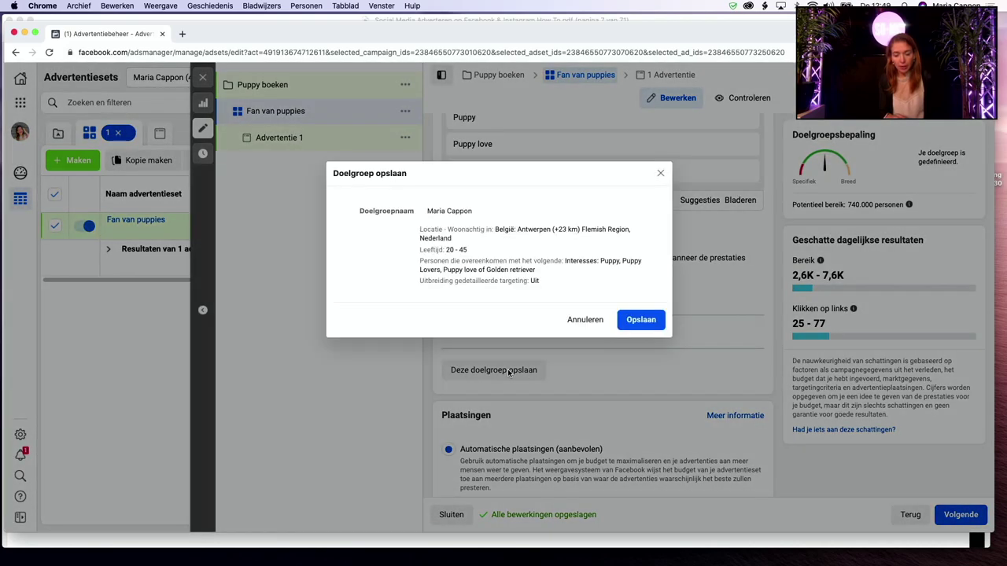
left_click_drag(498, 212, 417, 211)
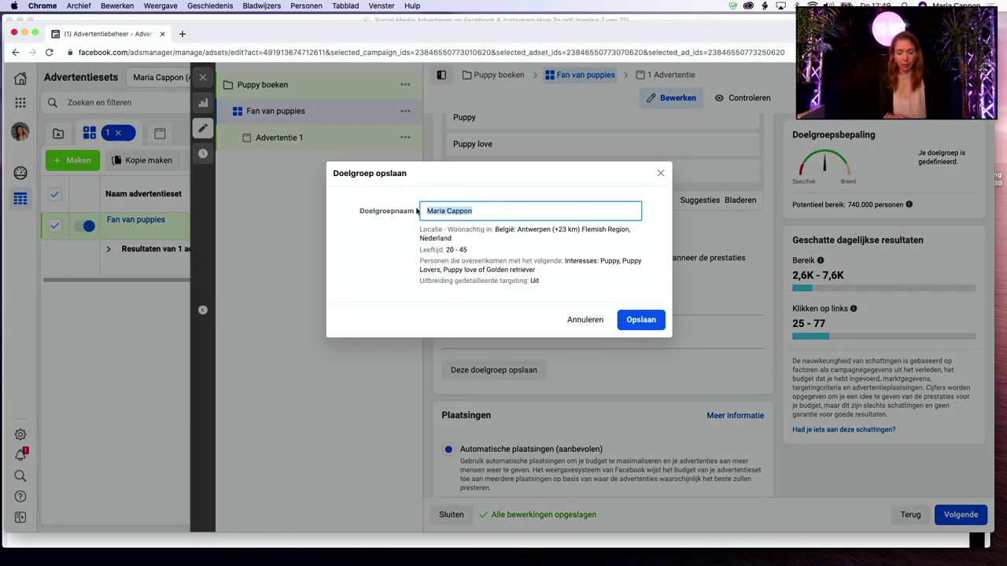
type("Puppy")
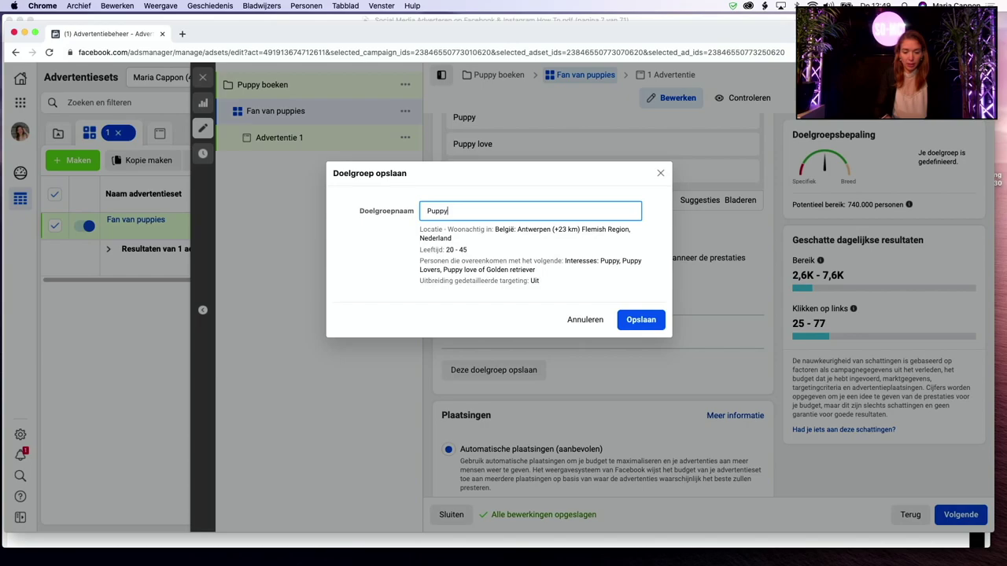
type(" boeken")
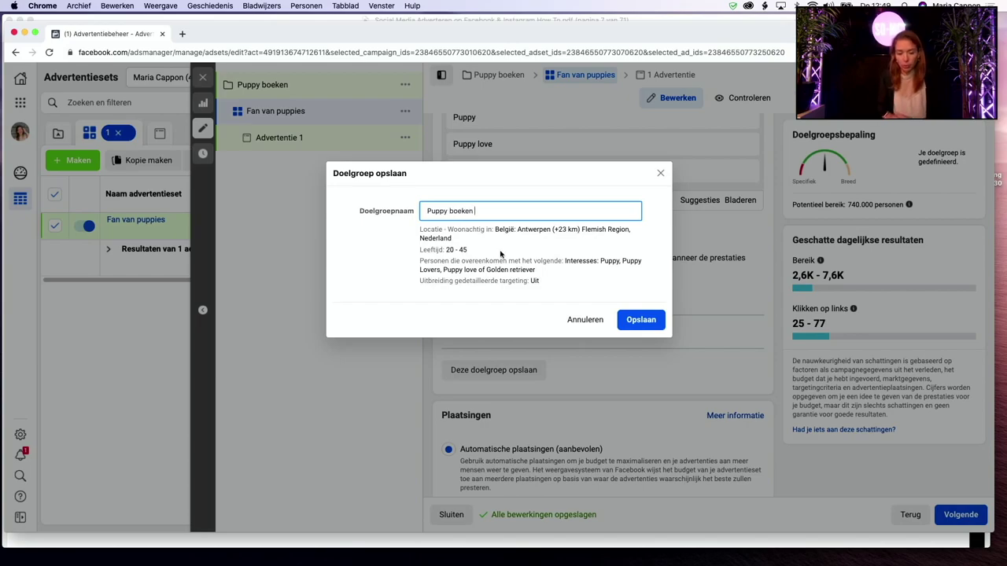
left_click(641, 320)
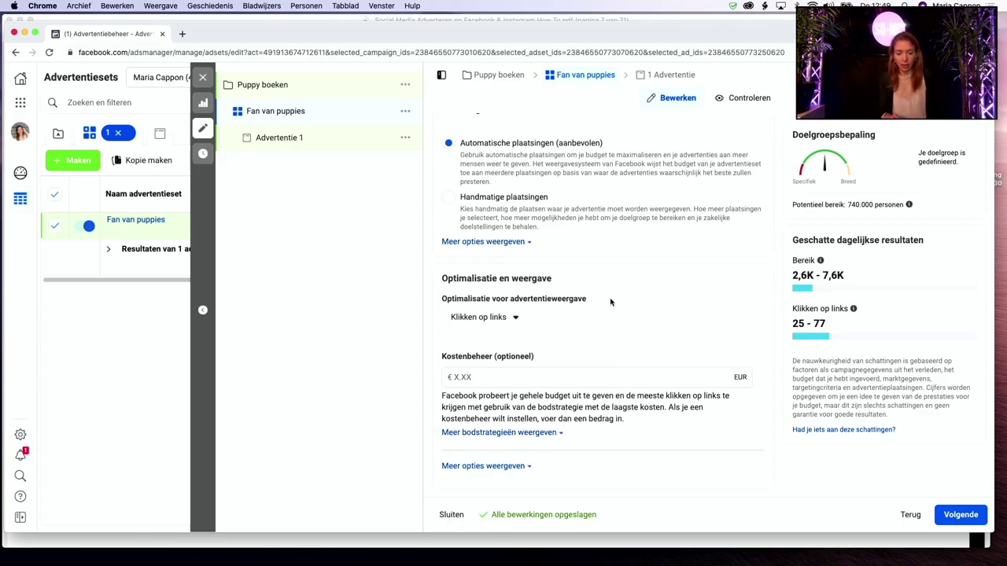
Step: Review the optimization options for ad delivery and select Klikken op links
left_click(506, 319)
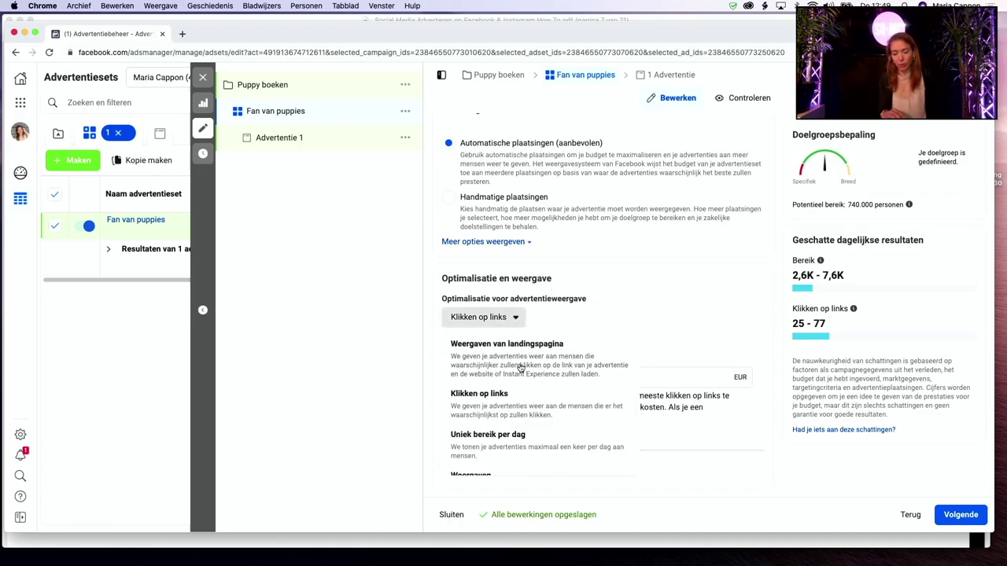
scroll(519, 460, "down", 1)
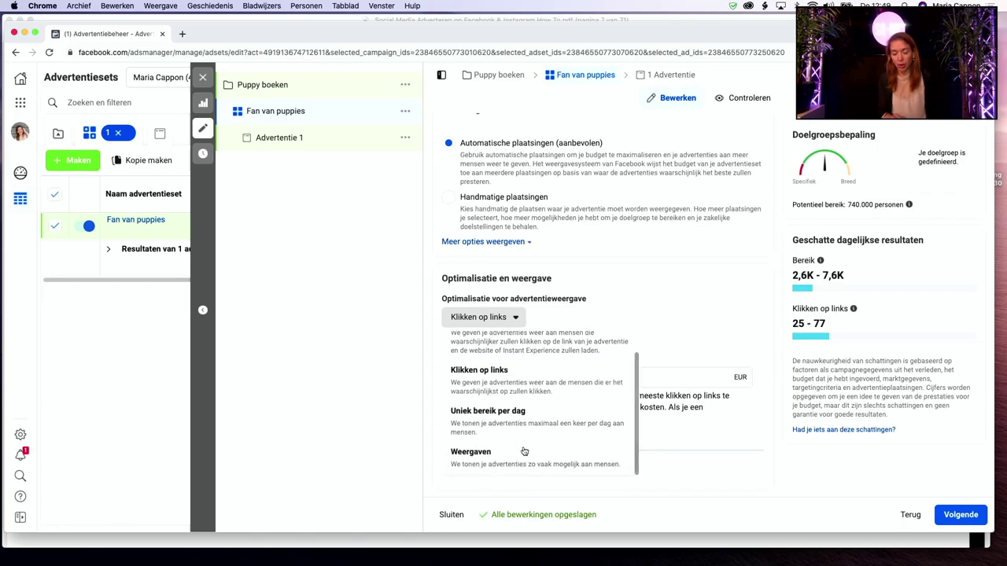
left_click(535, 387)
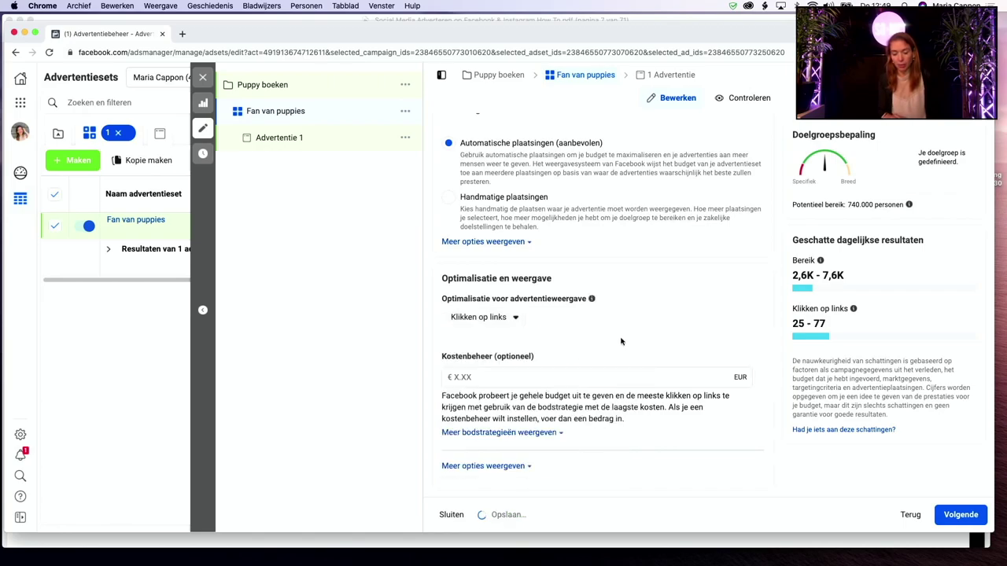
Step: Switch the ad set's placements to Handmatige plaatsingen and view the selectable platforms
scroll(614, 351, "up", 2)
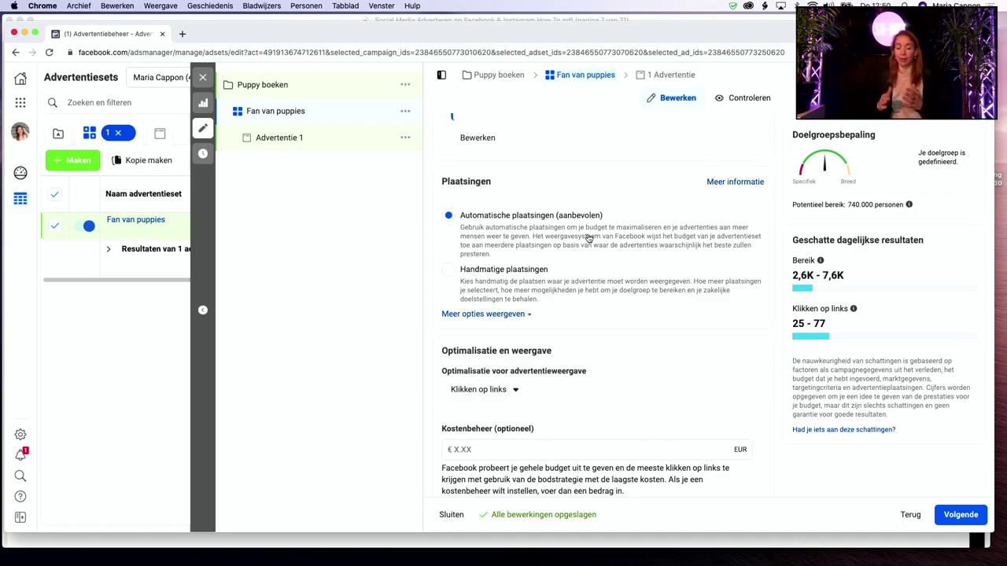
left_click(512, 275)
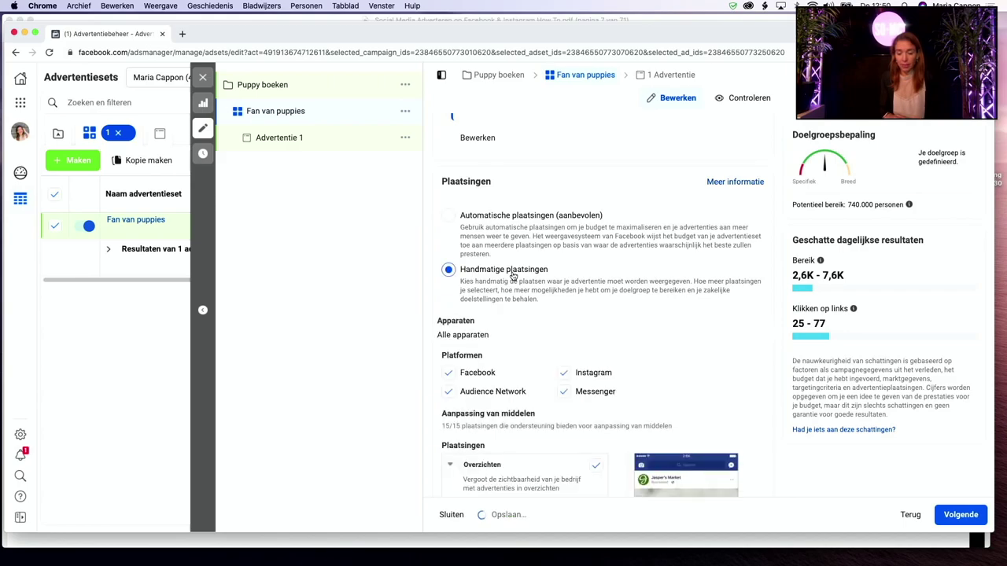
scroll(513, 275, "down", 1)
scroll(512, 274, "down", 2)
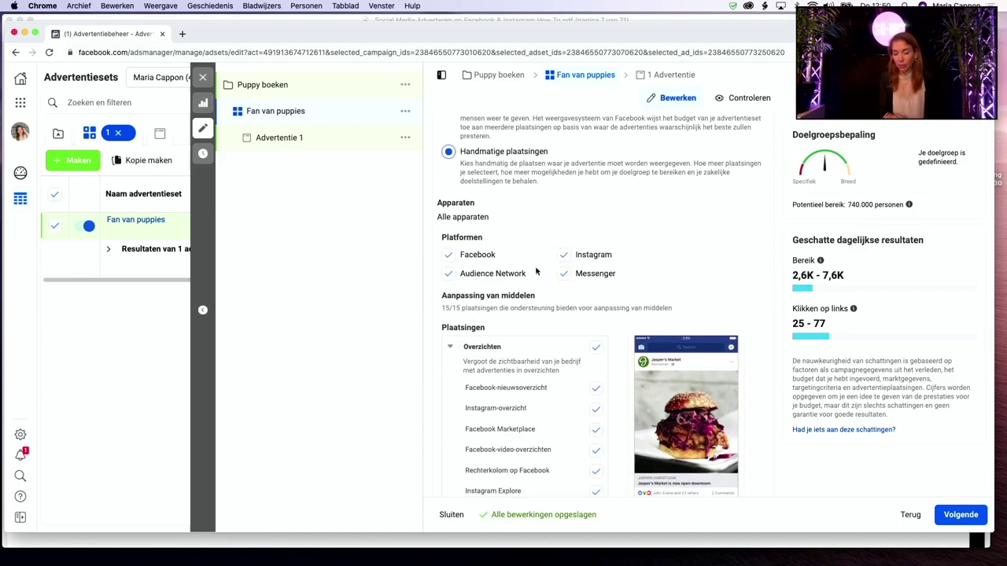
Step: Examine the manual placements and their previews, from Overzichten and Verhalen through Chatberichten to Apps en sites
scroll(582, 264, "down", 1)
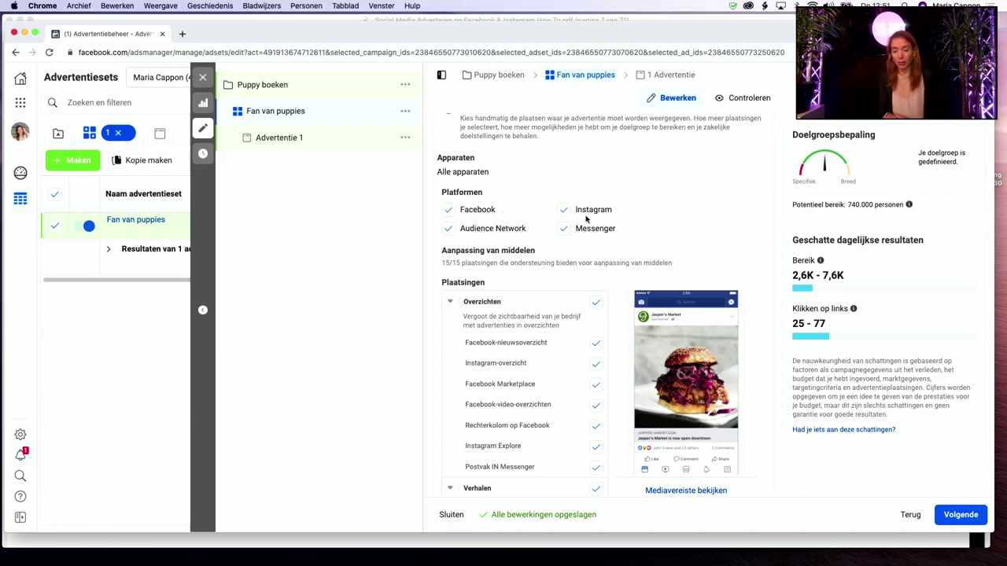
scroll(574, 260, "down", 2)
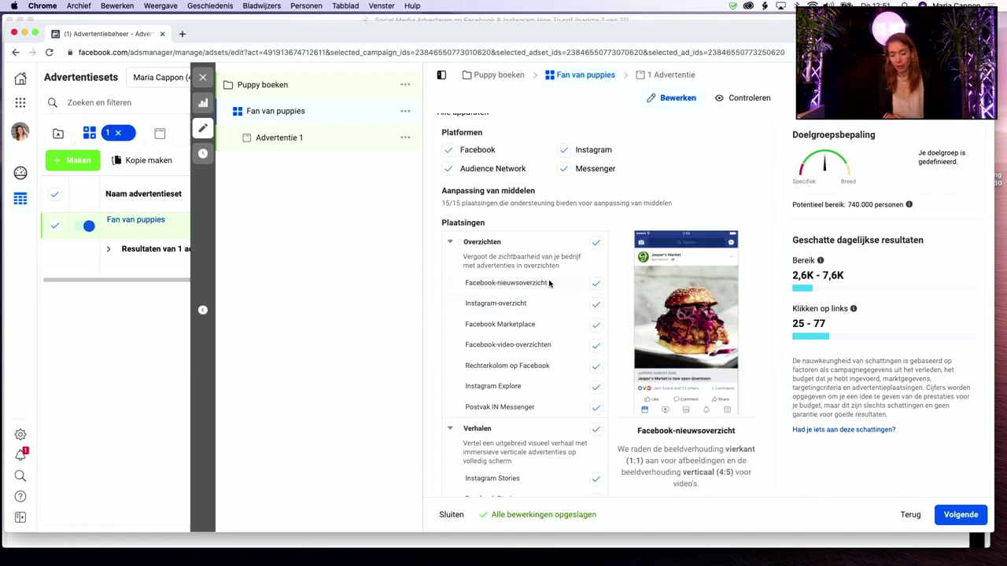
scroll(537, 340, "down", 2)
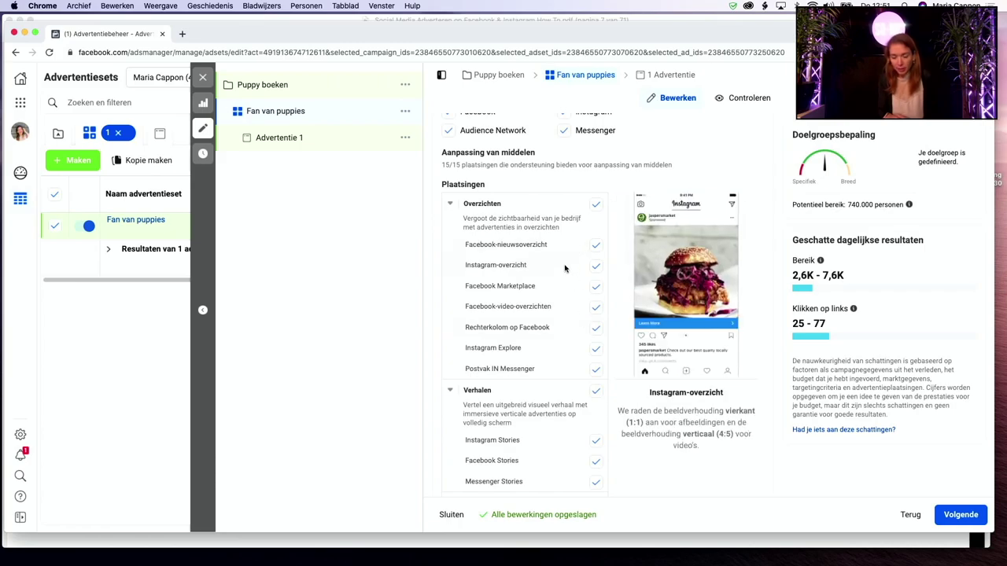
scroll(564, 268, "down", 4)
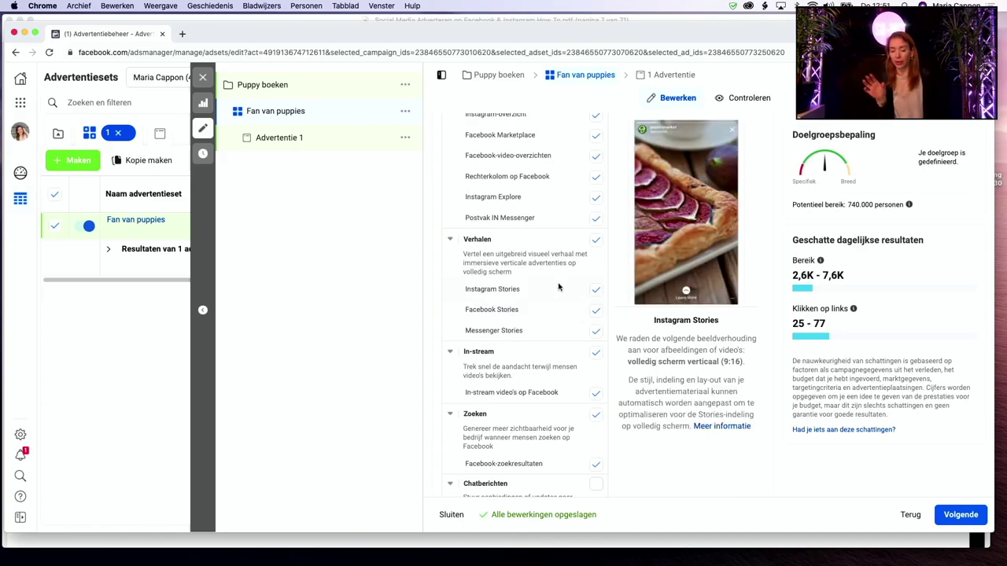
scroll(543, 308, "down", 1)
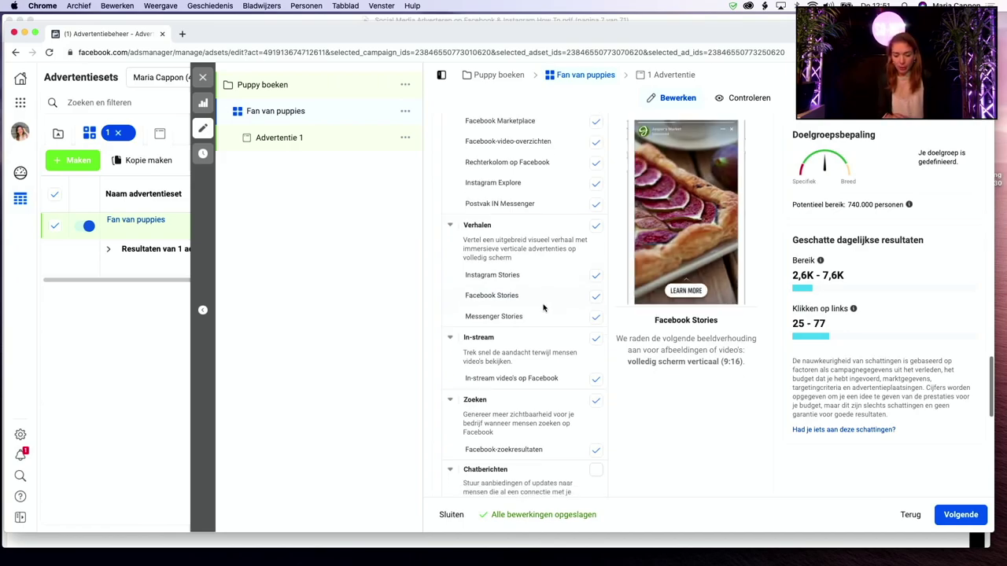
scroll(539, 356, "down", 5)
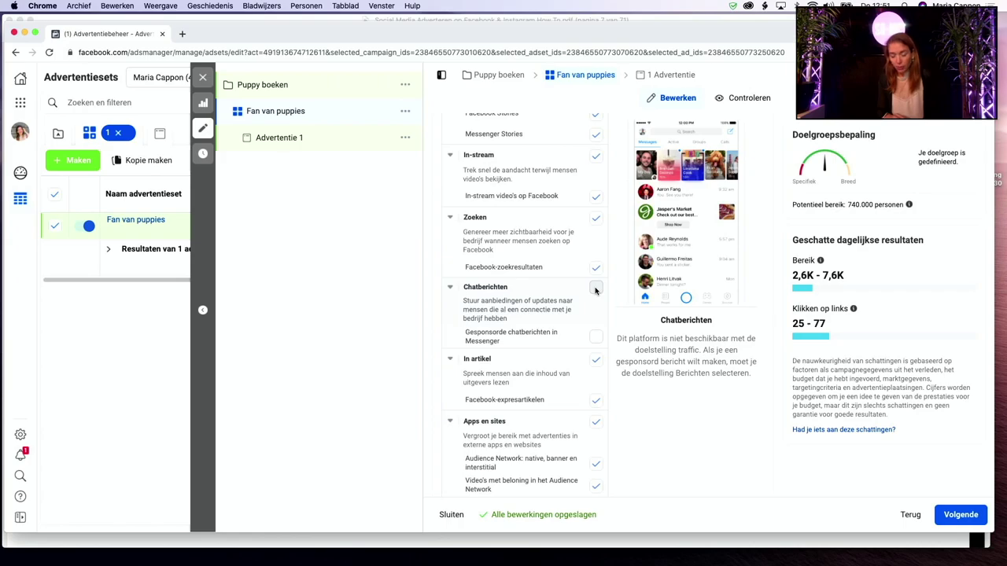
scroll(566, 315, "down", 3)
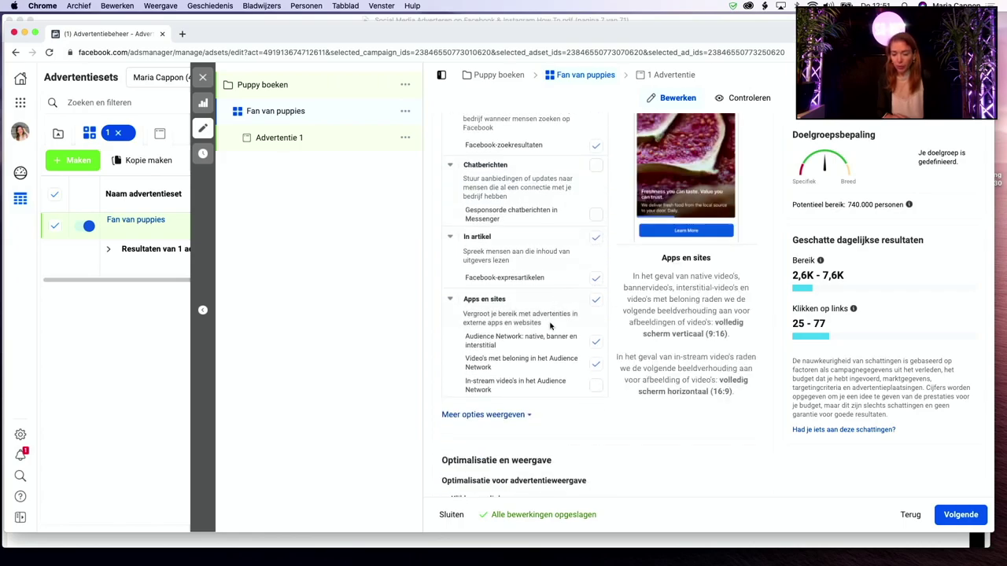
scroll(550, 325, "up", 10)
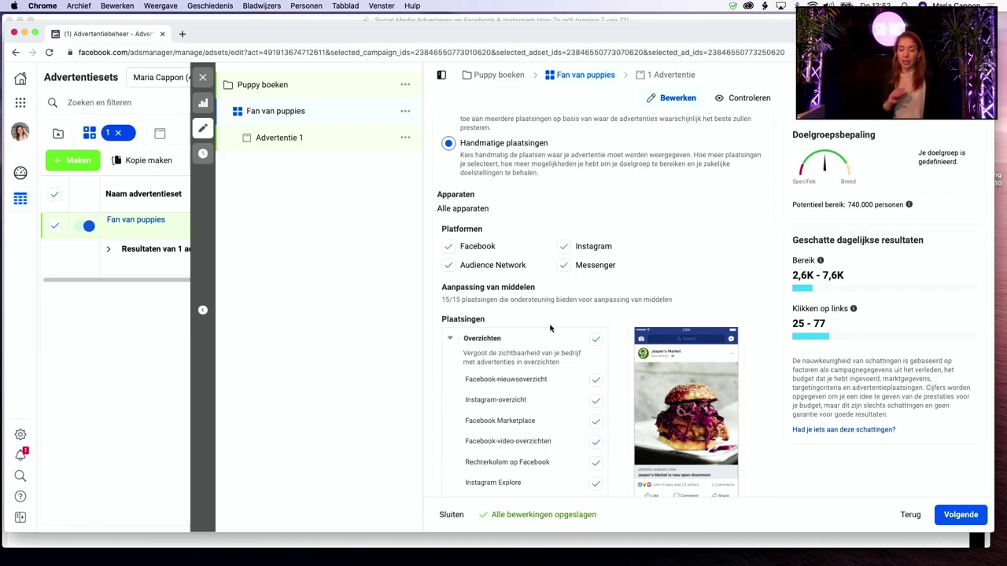
scroll(550, 329, "up", 1)
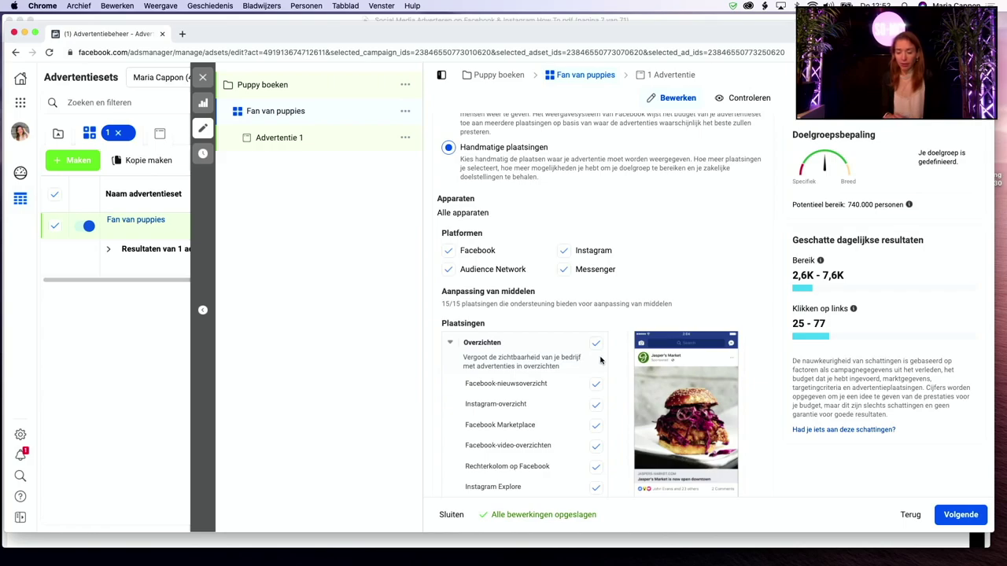
Step: Try excluding the Messenger and Facebook platforms from the manual placements, and restore each selection
left_click(565, 270)
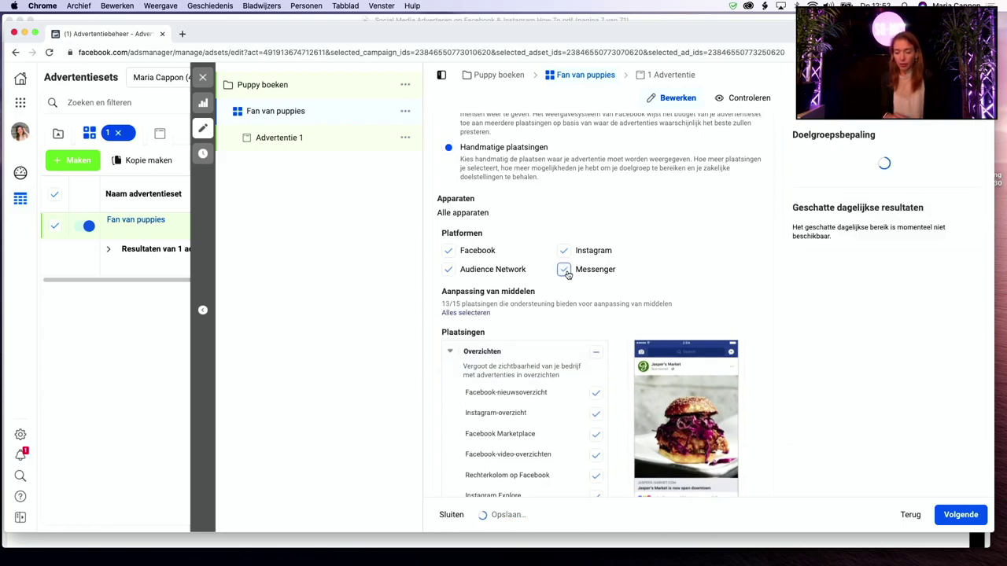
left_click(565, 269)
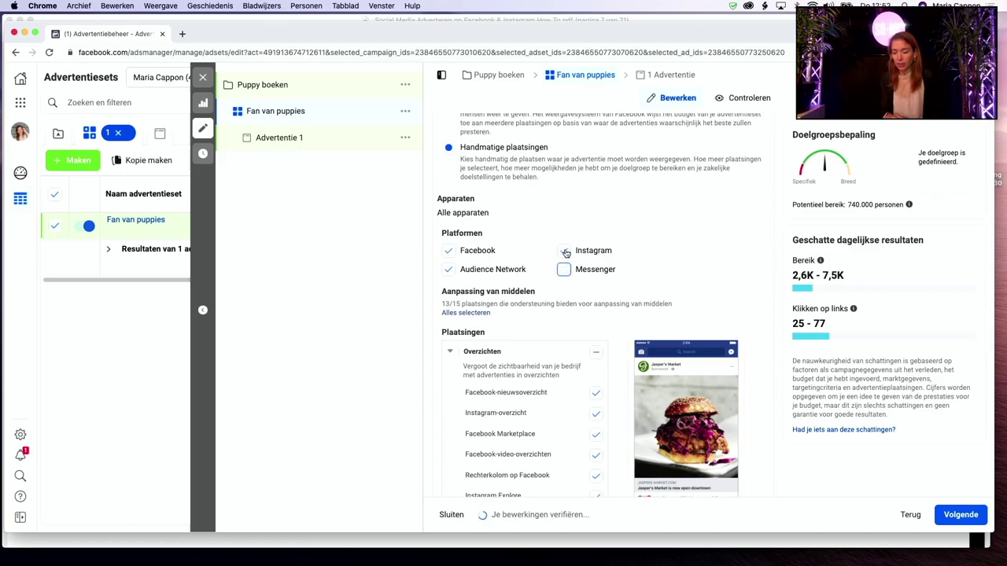
left_click(450, 251)
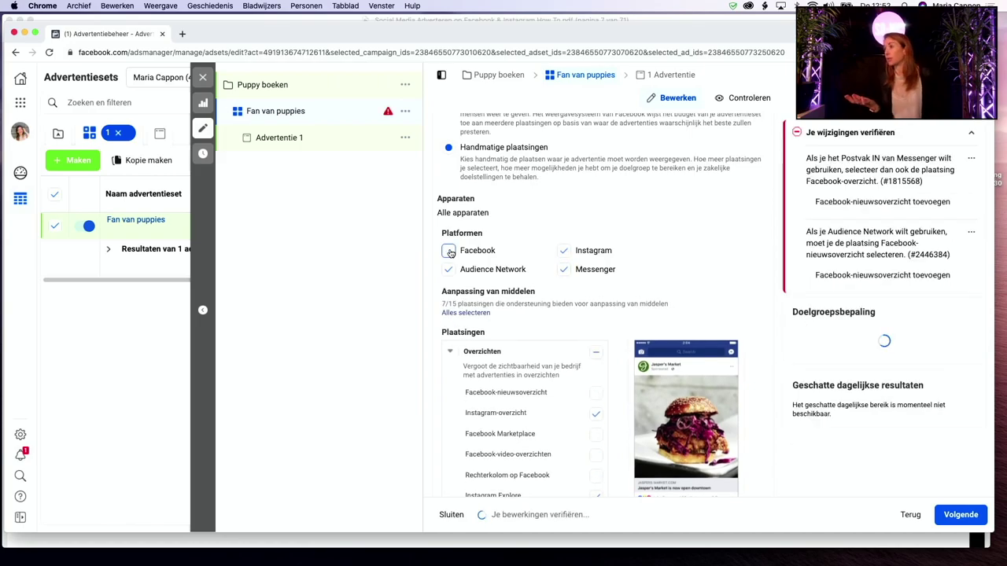
left_click(449, 251)
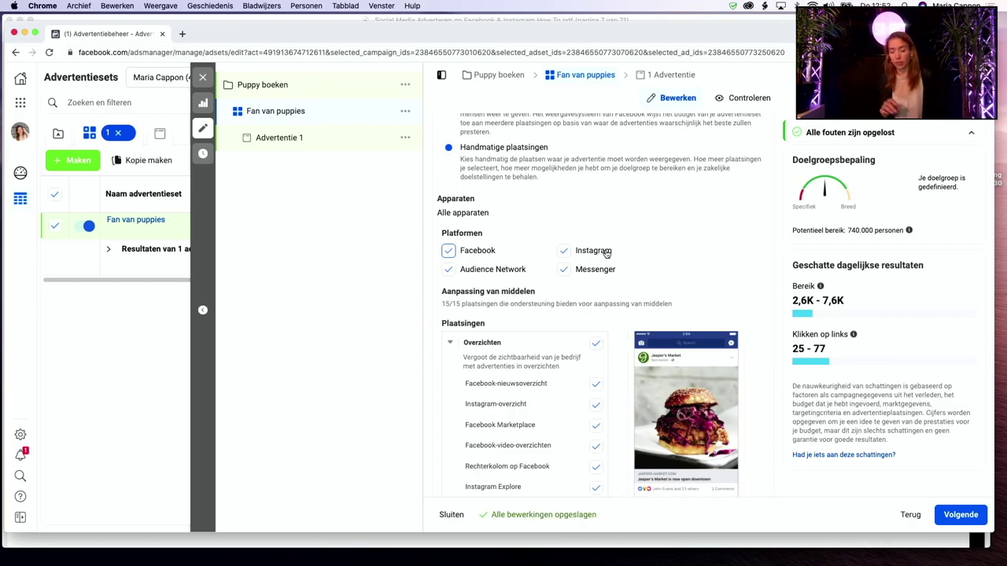
Step: Restore the ad set's placements to Automatische plaatsingen
scroll(578, 222, "up", 2)
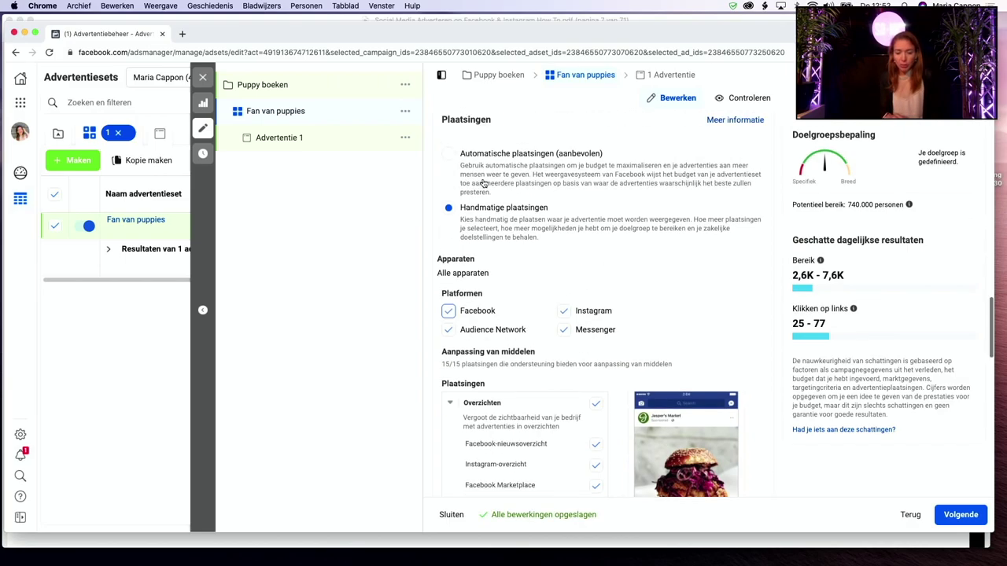
left_click(448, 153)
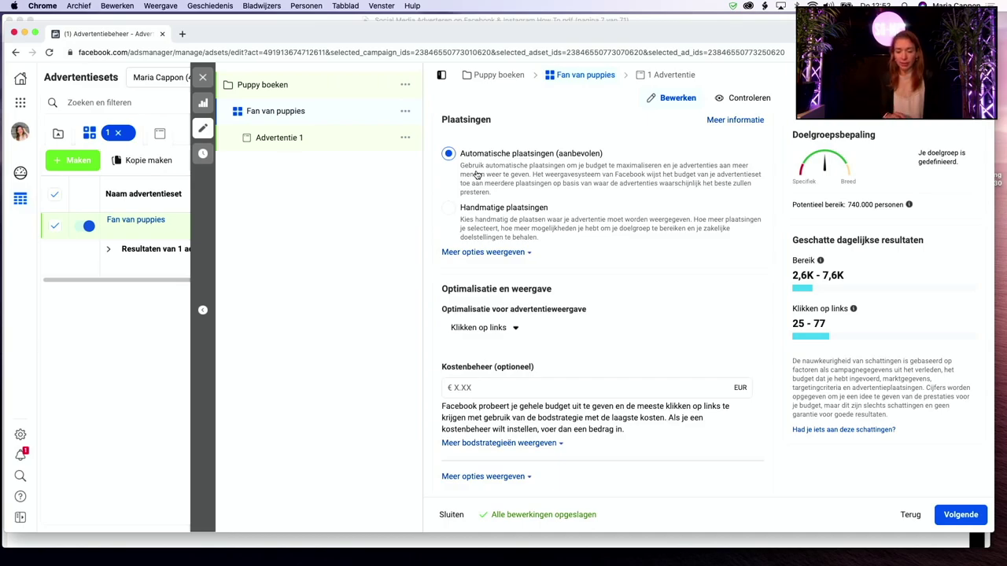
scroll(476, 175, "down", 1)
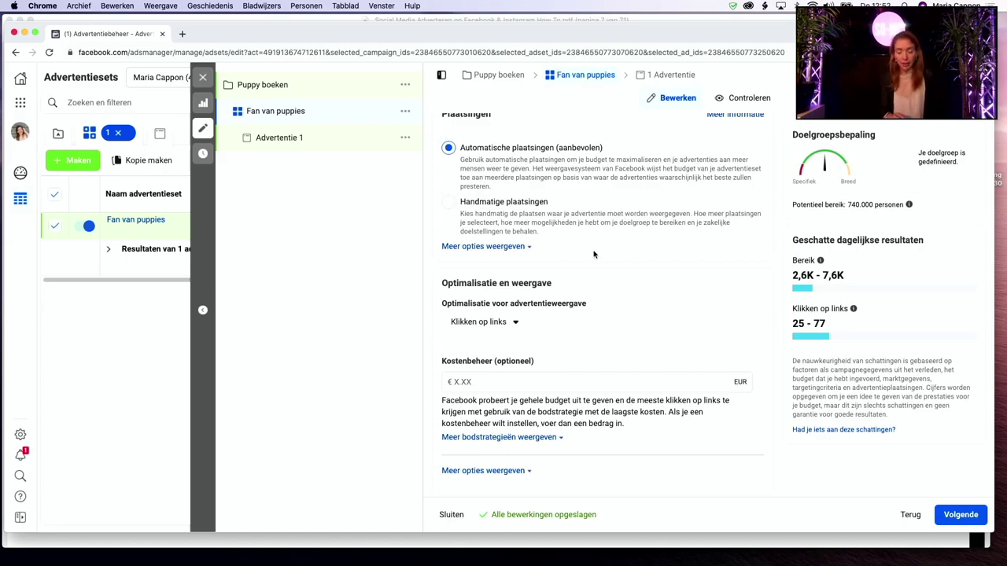
scroll(575, 228, "down", 1)
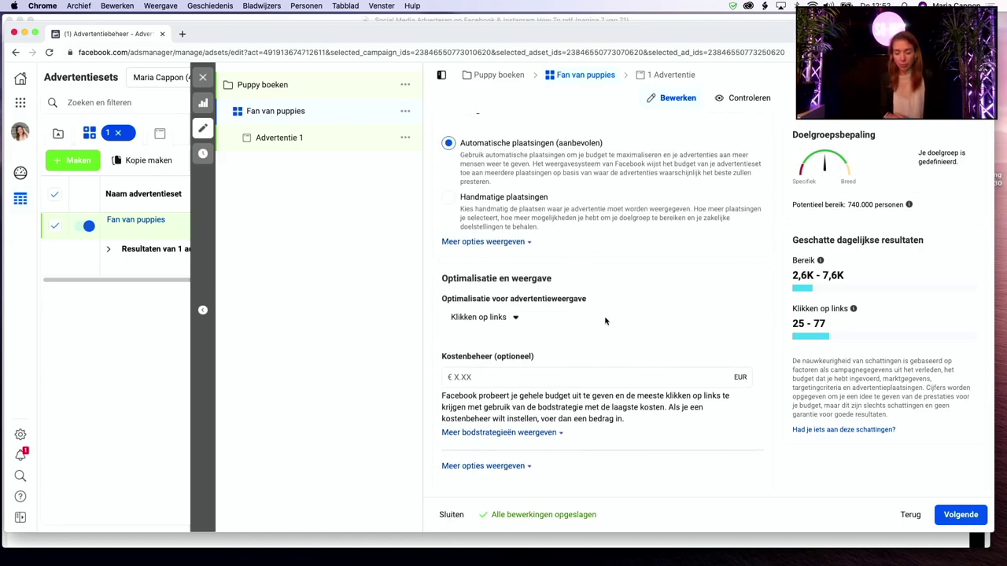
Step: Continue to the ad level of Advertentie 1 and set its Facebook-pagina to So-MC | Social Media Company
left_click(958, 515)
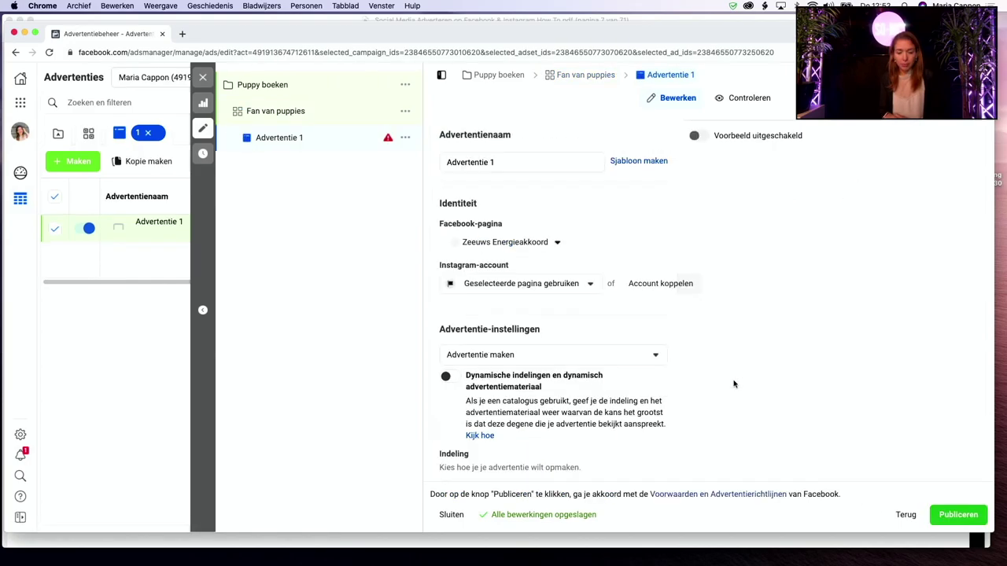
left_click(527, 165)
left_click(580, 243)
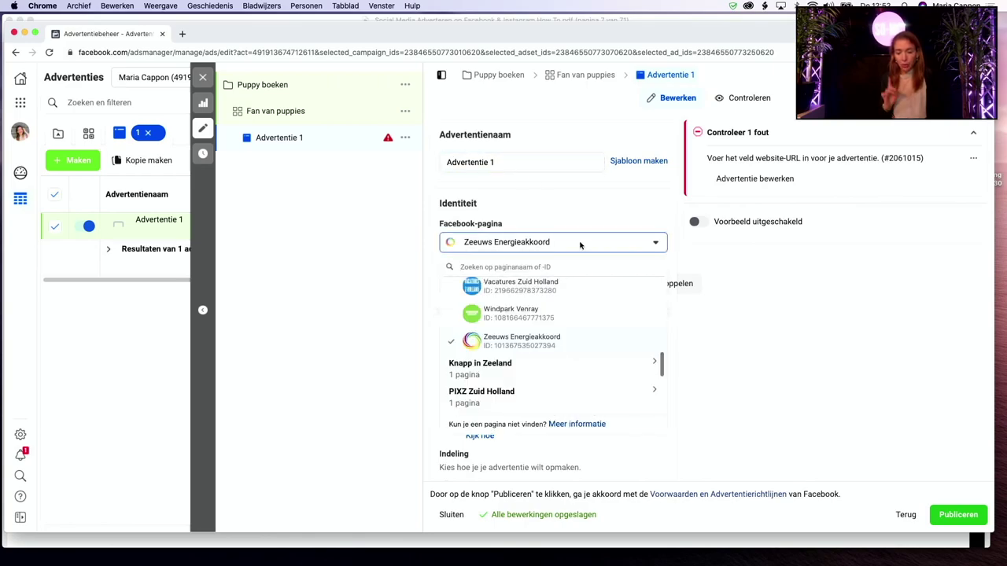
type("so-m")
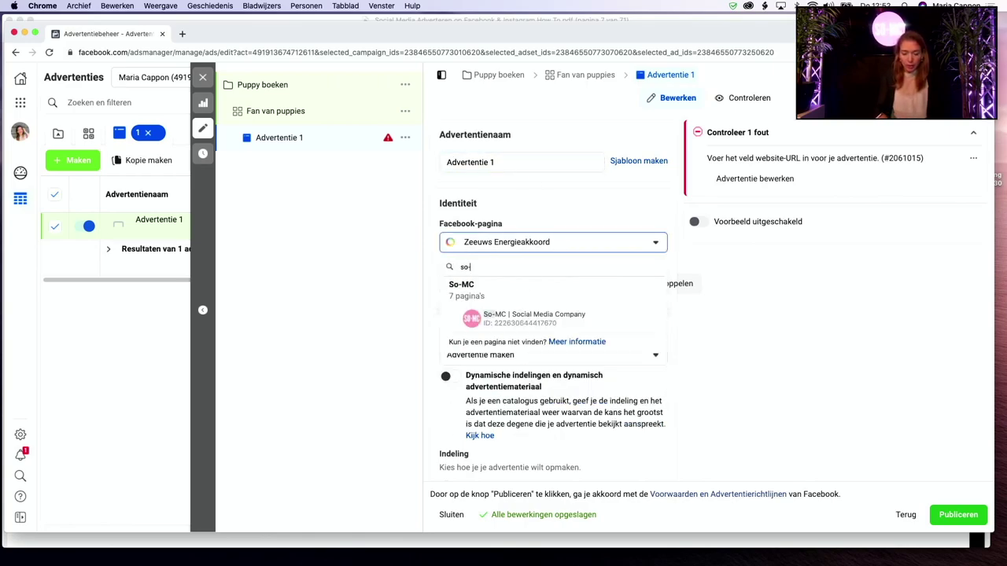
left_click(520, 318)
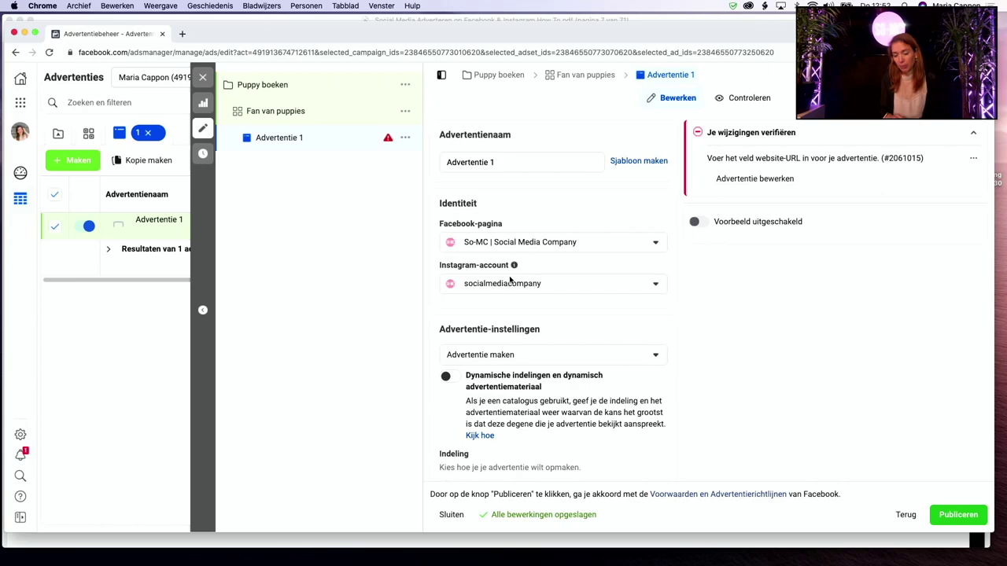
mouse_move(514, 267)
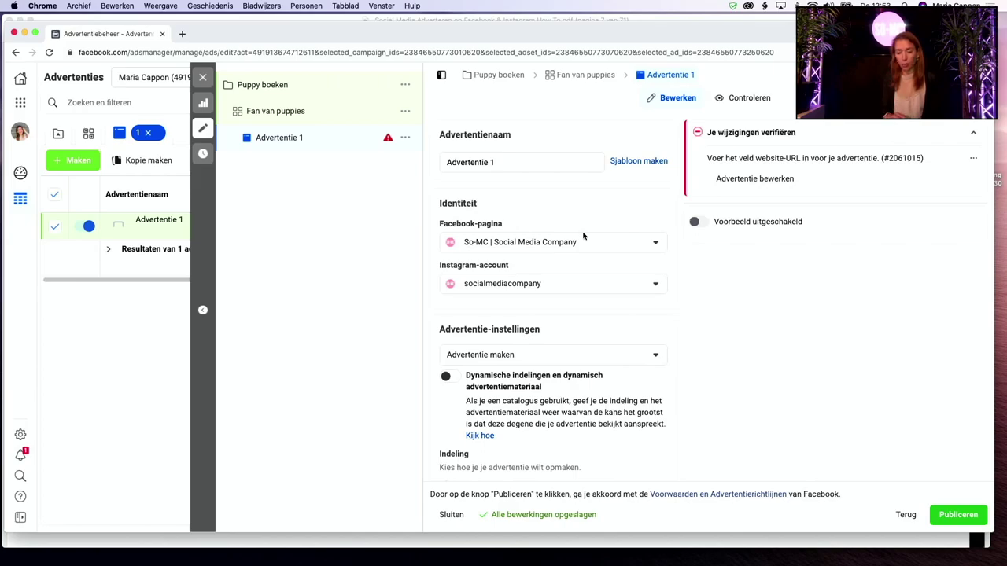
Step: Upload the two-puppies photo pexels-cheva...1108099.jpg from Downloads as the ad's image and continue to the placement crops
scroll(583, 236, "down", 5)
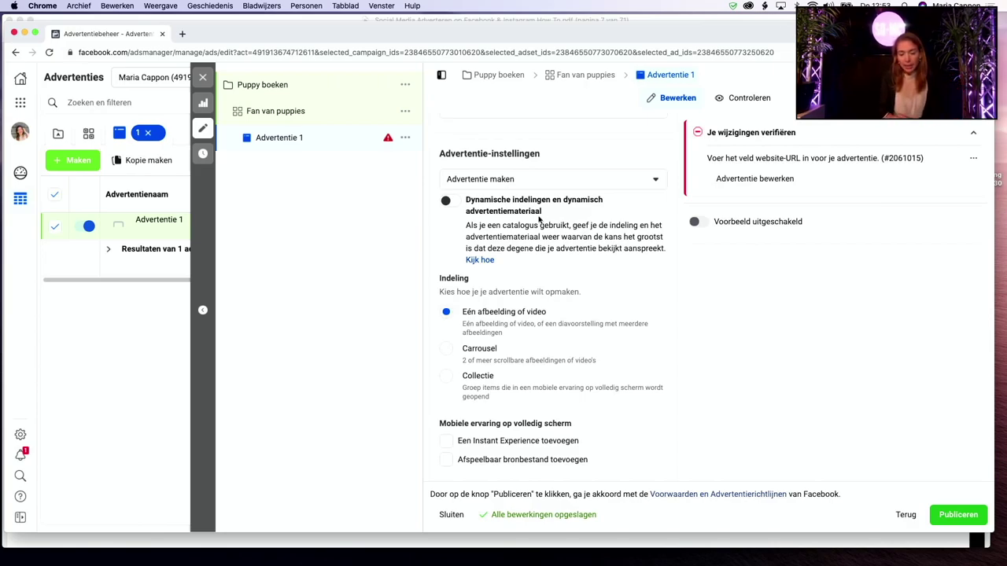
scroll(551, 224, "down", 2)
scroll(539, 220, "down", 3)
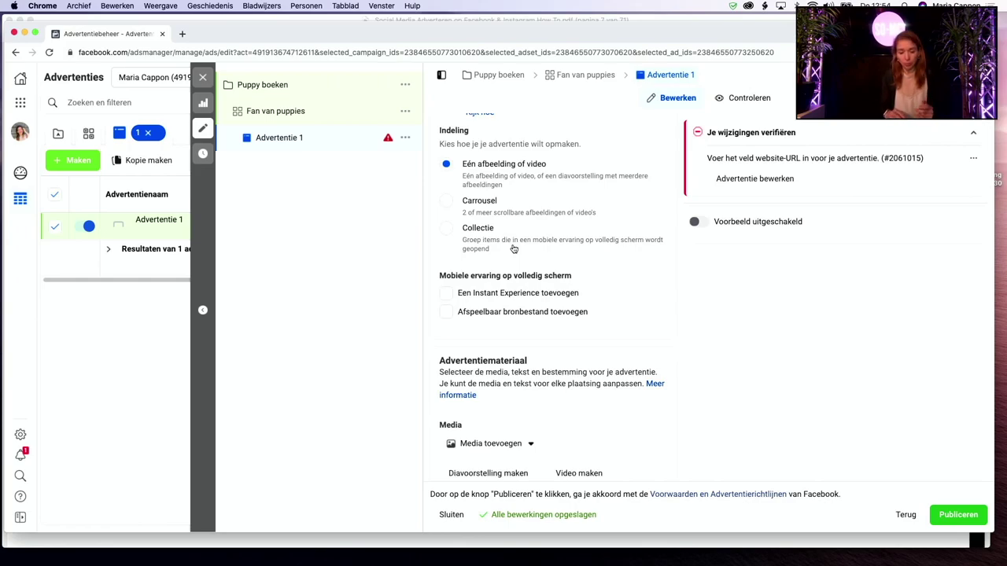
scroll(513, 248, "down", 4)
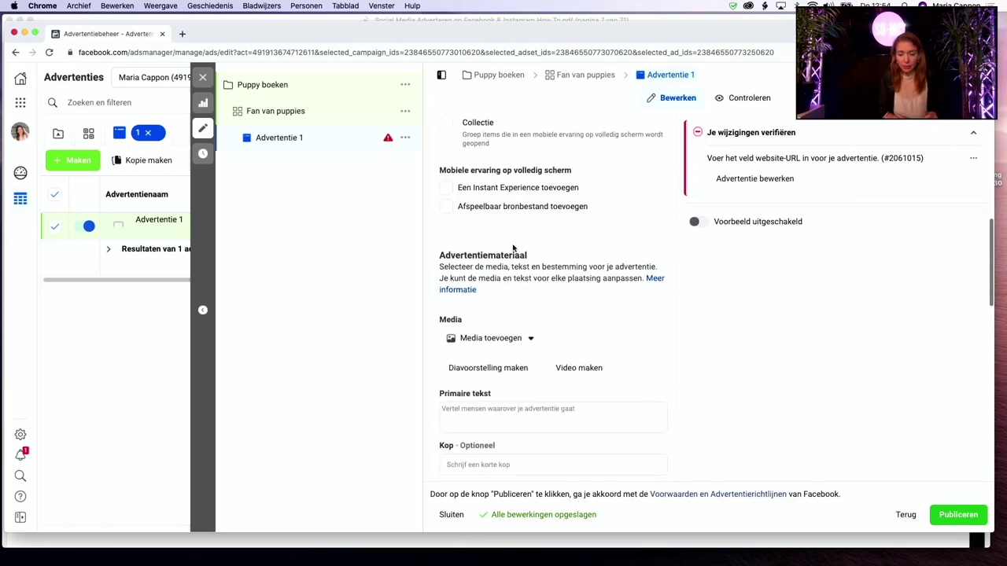
scroll(513, 248, "down", 2)
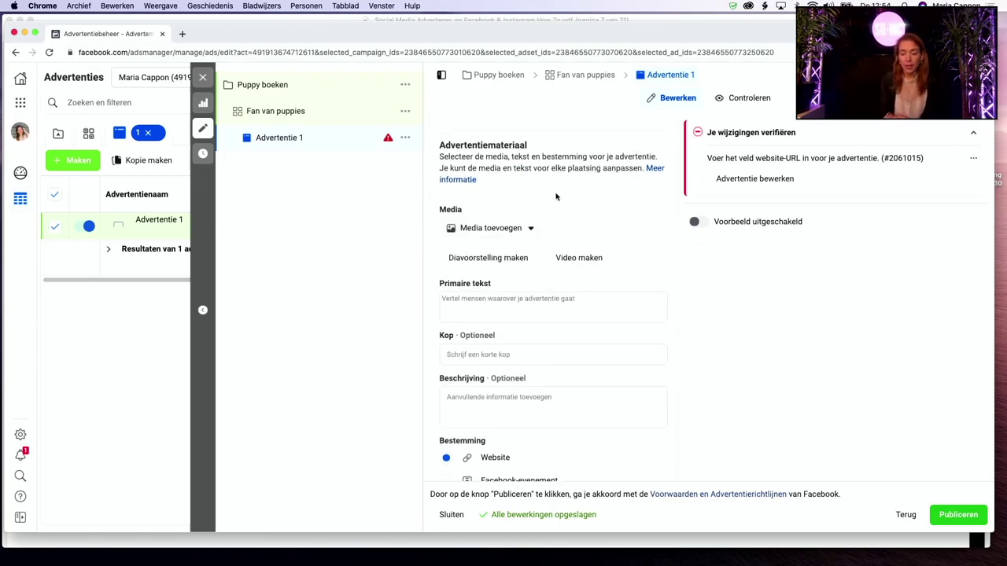
left_click(497, 229)
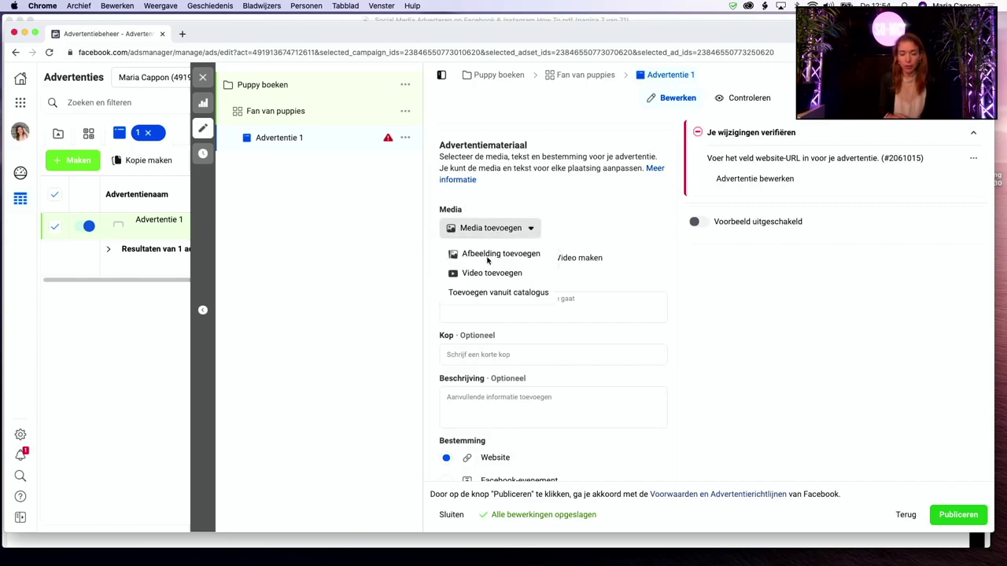
left_click(488, 260)
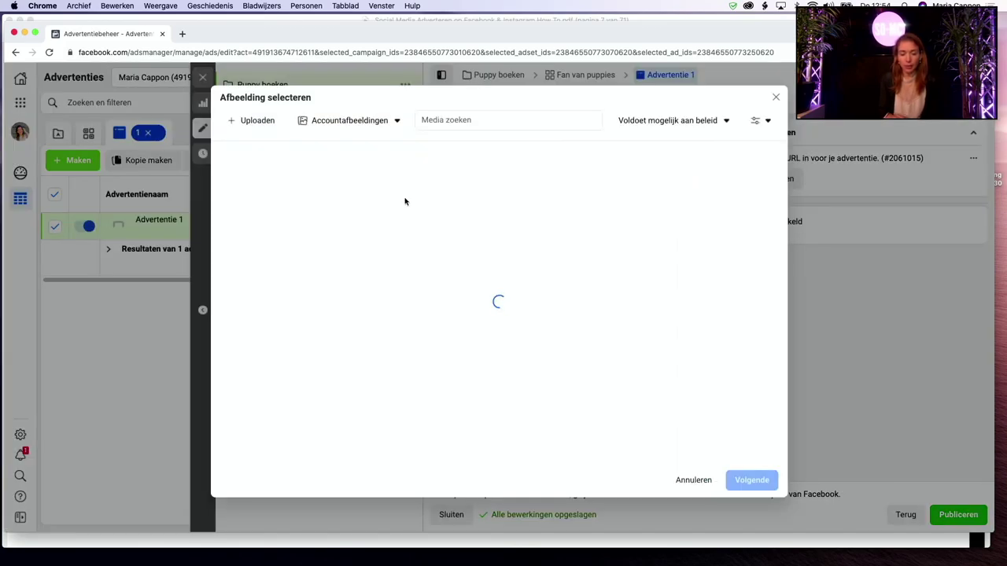
left_click(256, 120)
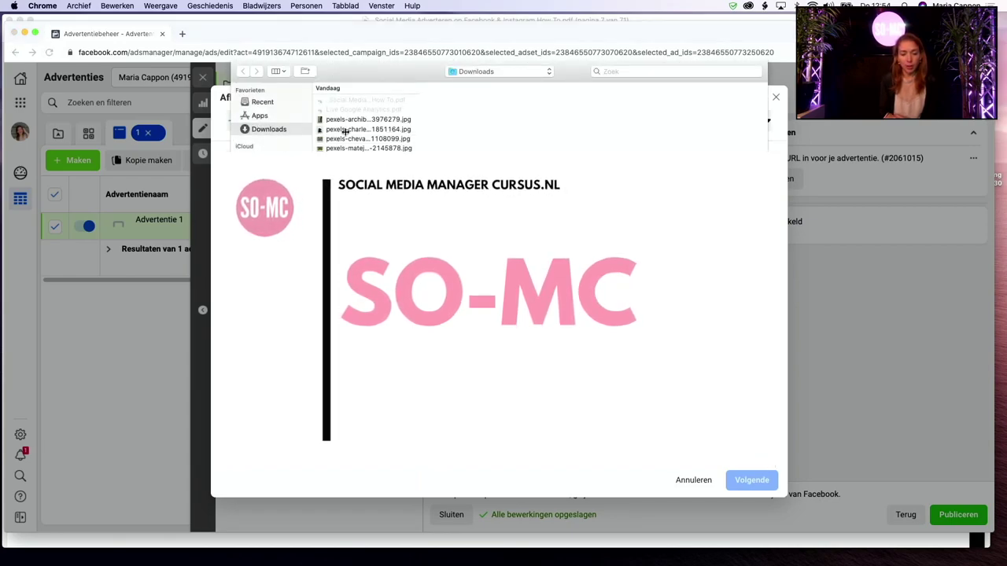
left_click(353, 140)
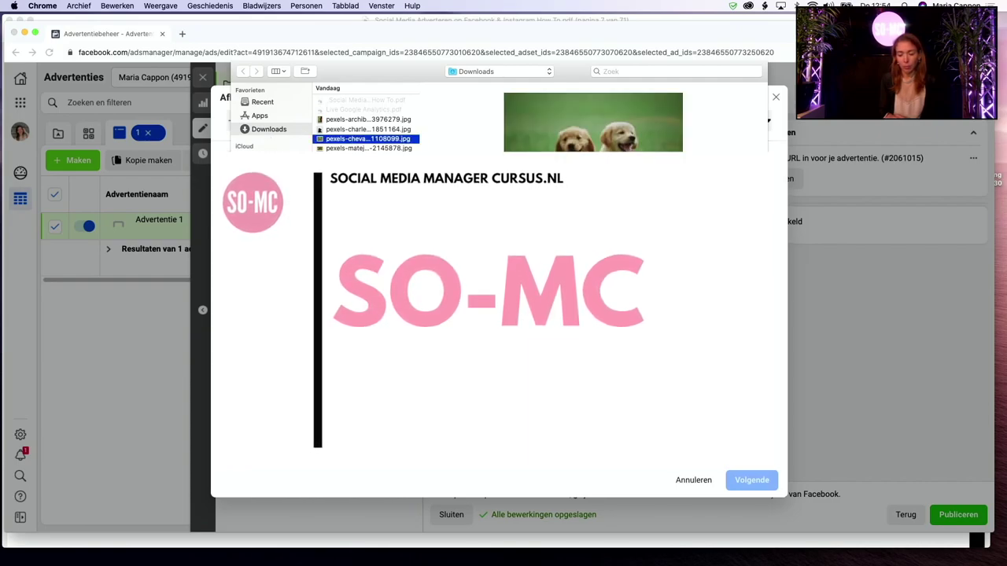
key("Return")
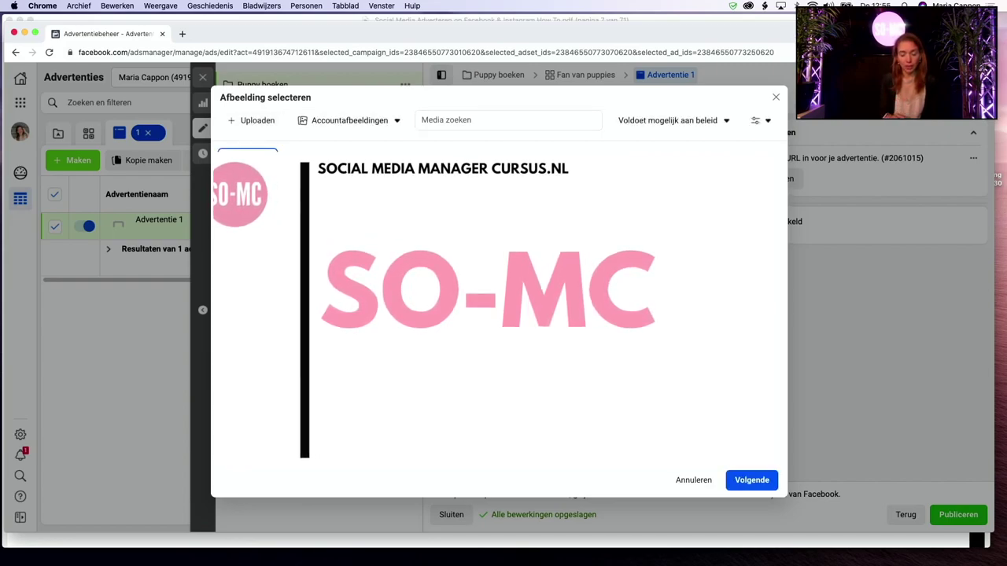
left_click(751, 480)
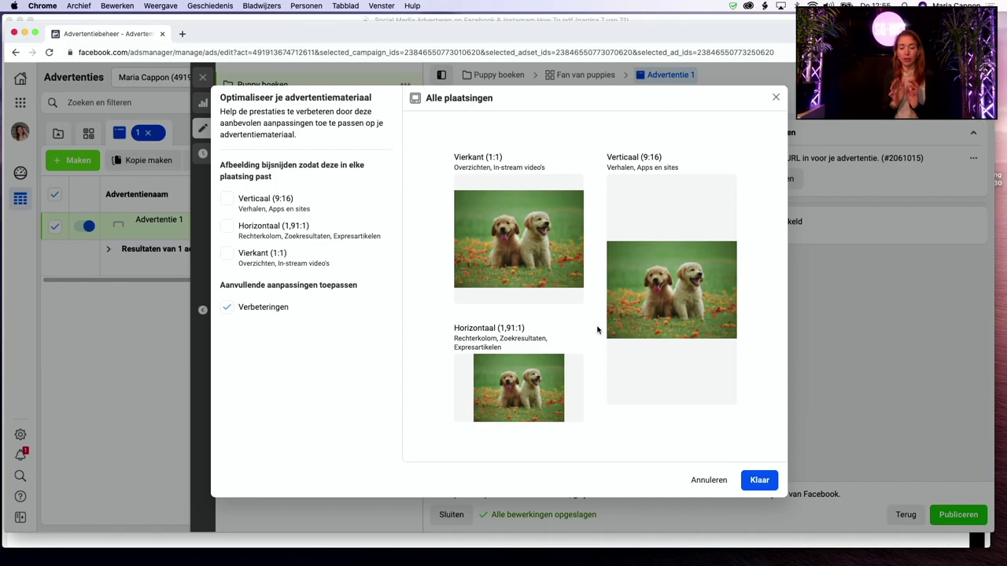
Step: Crop the image for Overzichten and In-stream video's to Vierkant 1:1, framed closely around both puppies, and apply it
mouse_move(559, 224)
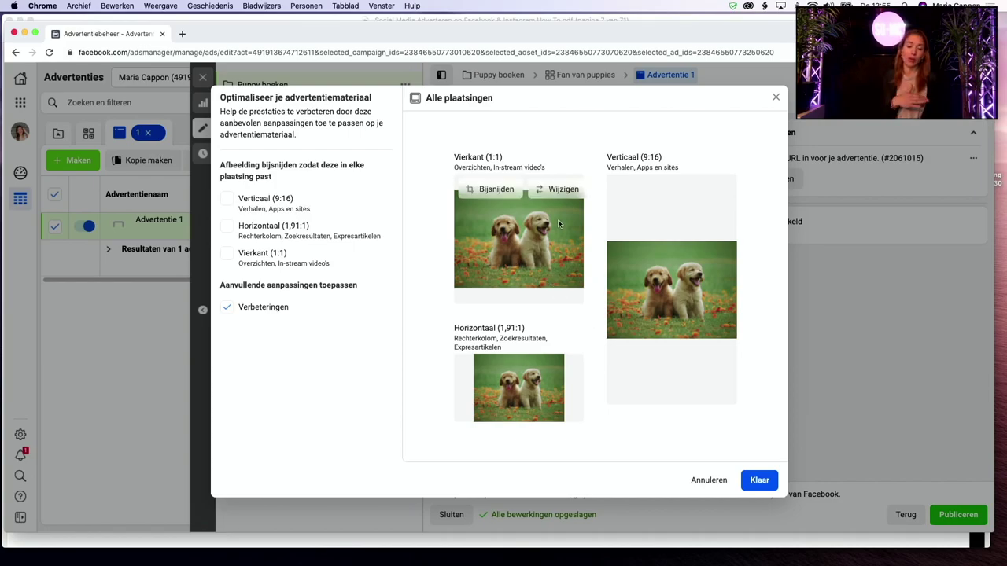
left_click(487, 191)
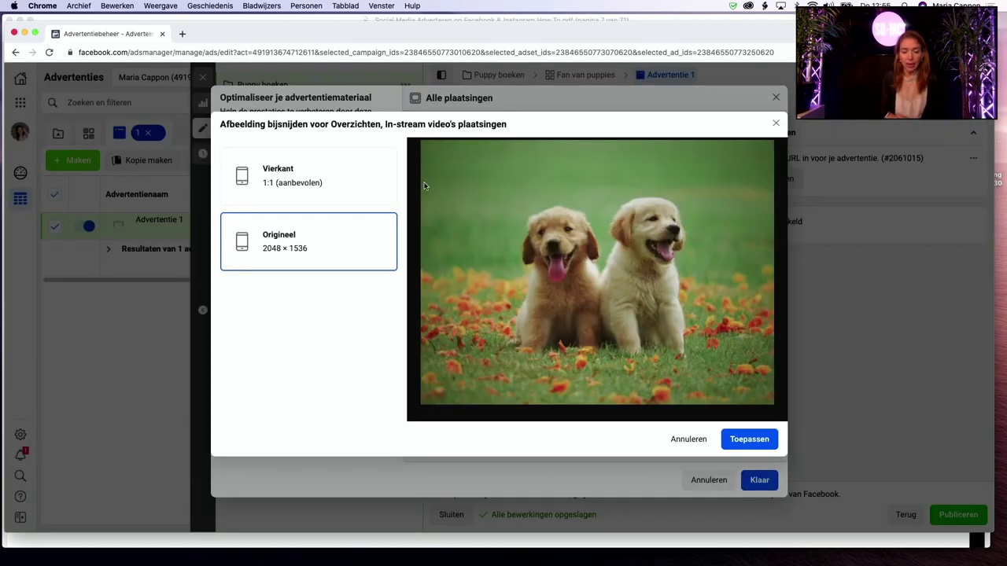
left_click(299, 181)
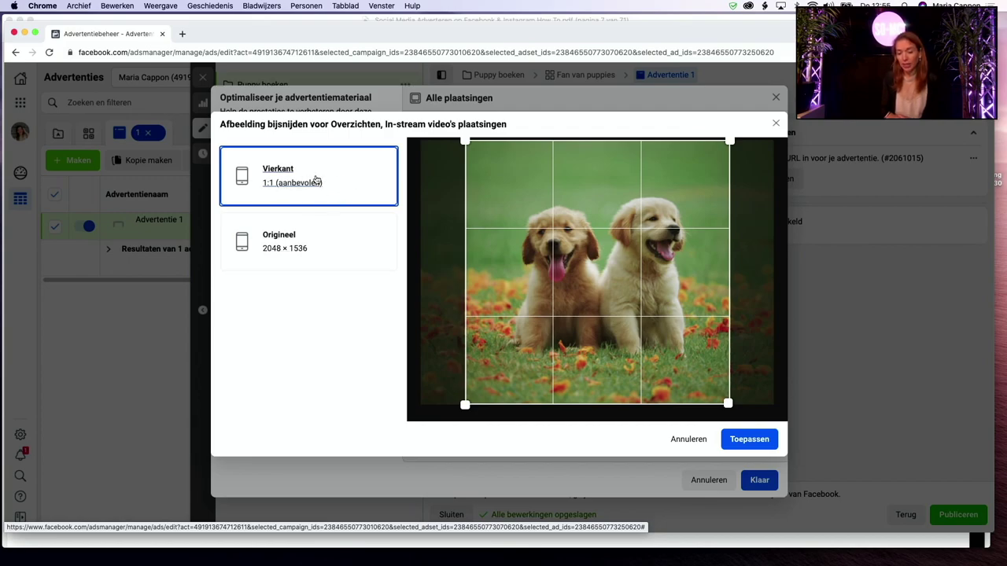
left_click(326, 231)
left_click(326, 176)
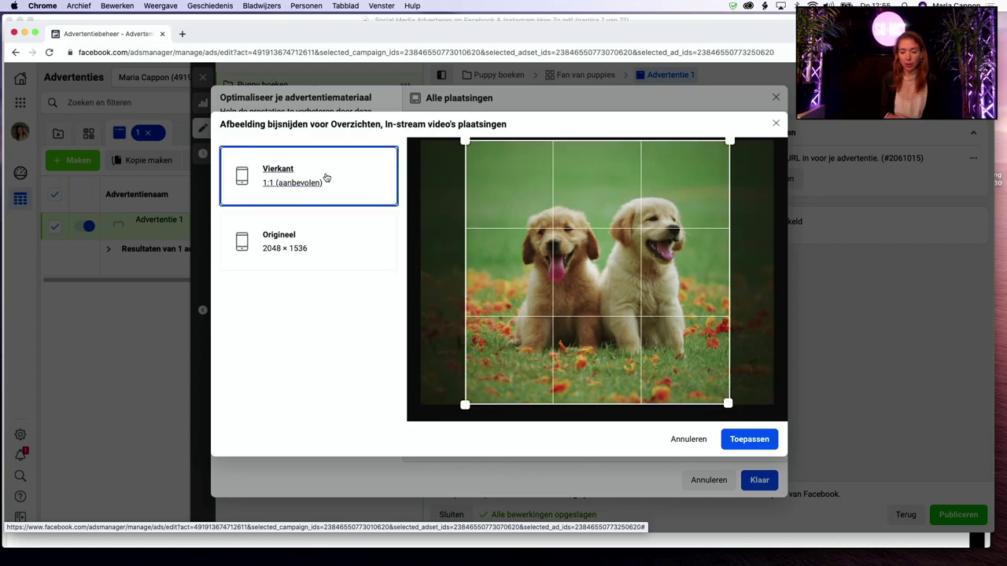
left_click_drag(465, 140, 518, 161)
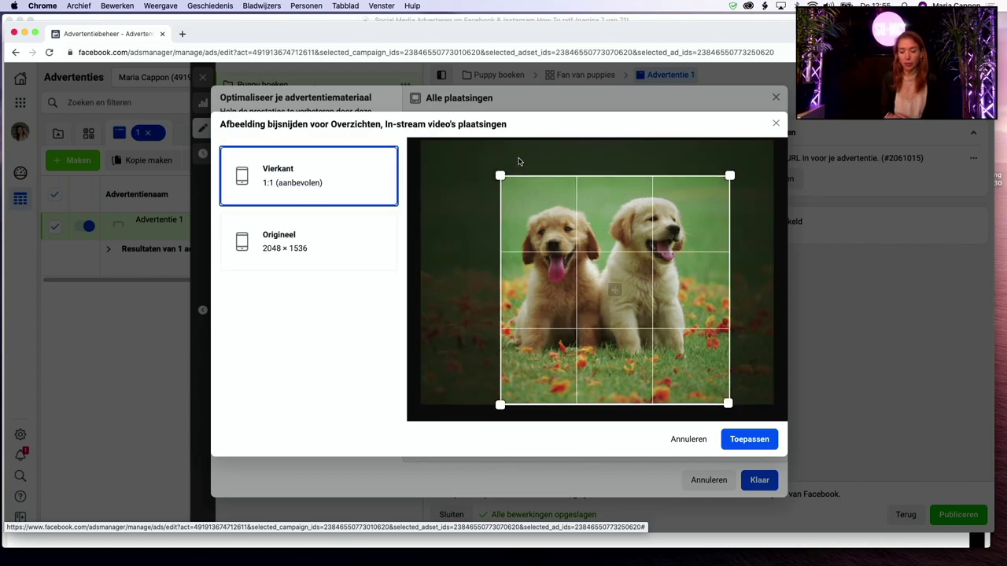
left_click_drag(590, 257, 575, 229)
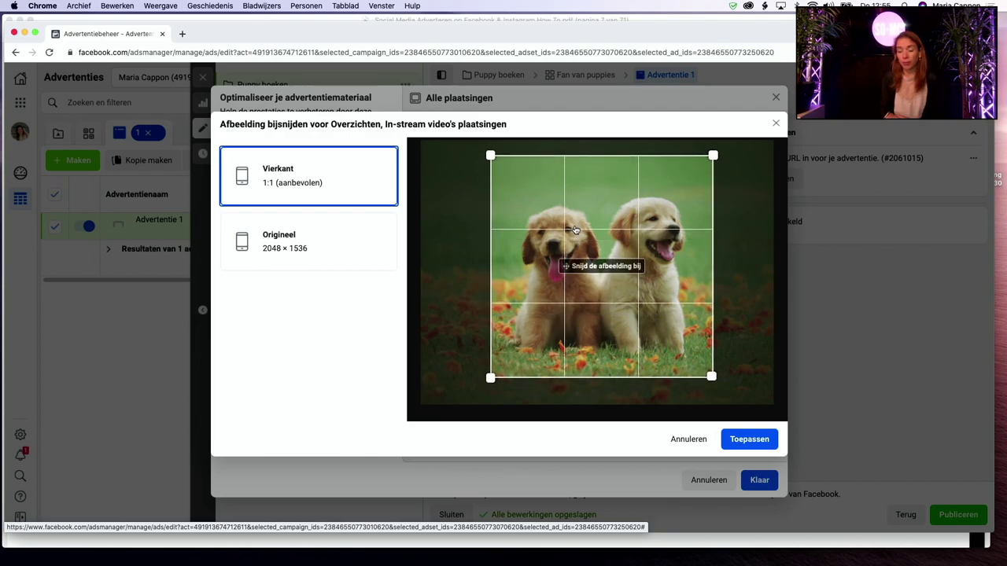
left_click(741, 442)
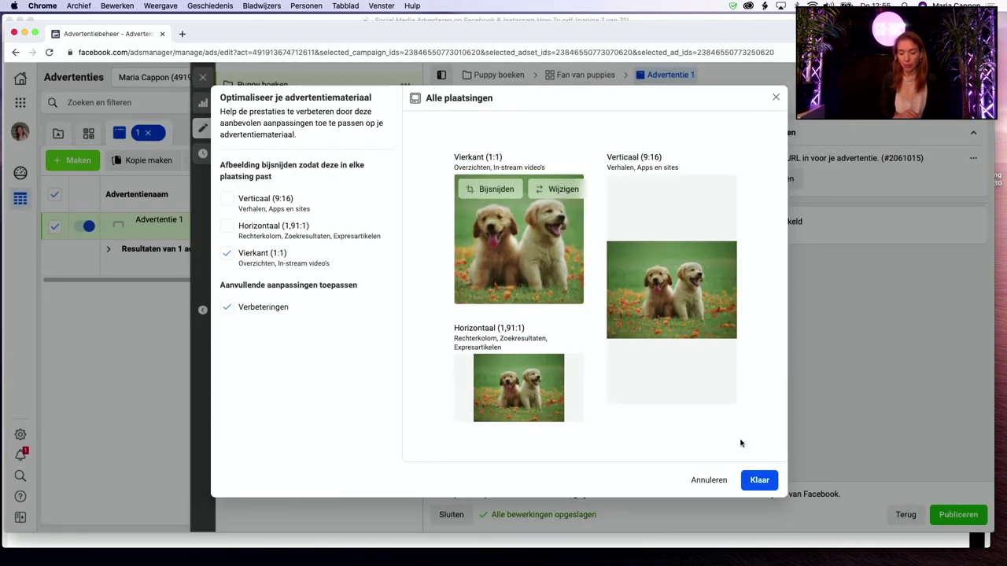
Step: Crop the image for Verhalen, Apps en sites to Volledig scherm verticaal 9:16 with both puppies in frame, and apply it
mouse_move(675, 254)
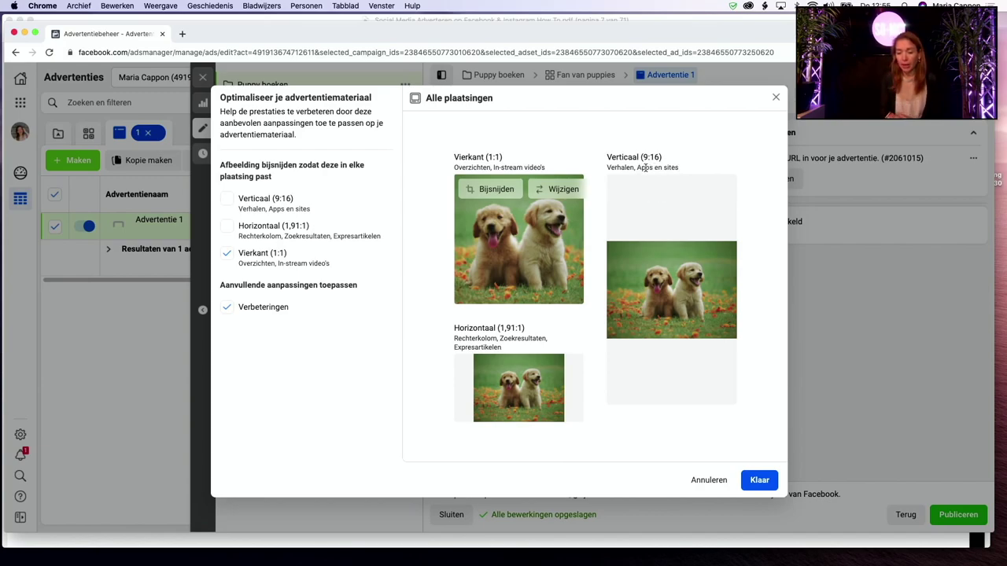
mouse_move(640, 180)
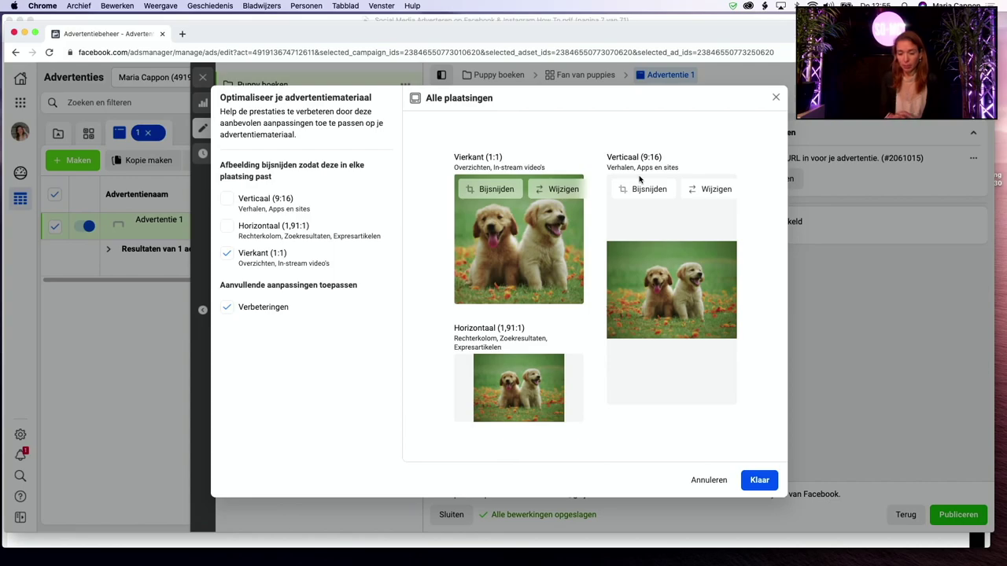
left_click(645, 193)
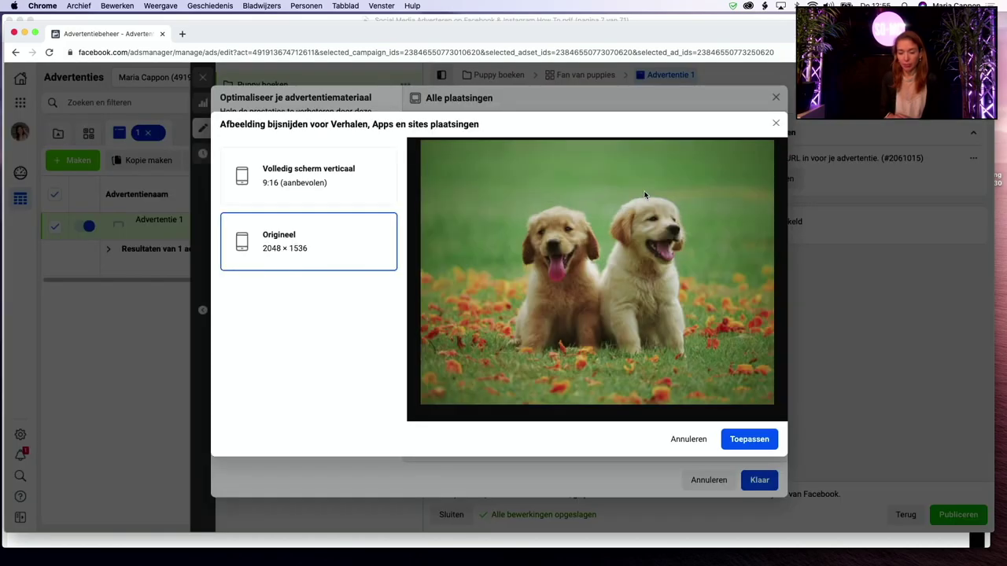
left_click(321, 180)
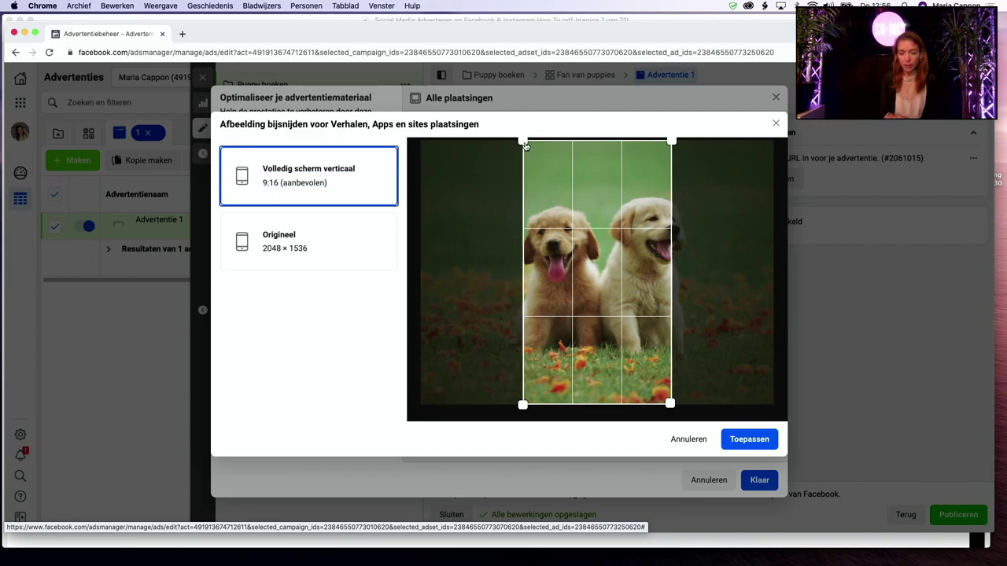
left_click_drag(524, 142, 459, 142)
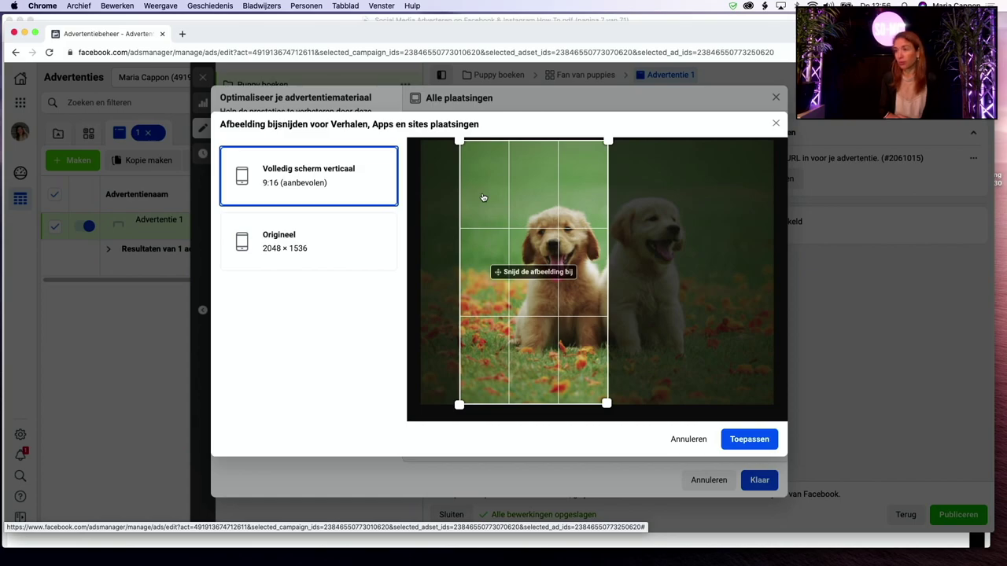
left_click_drag(517, 197, 582, 201)
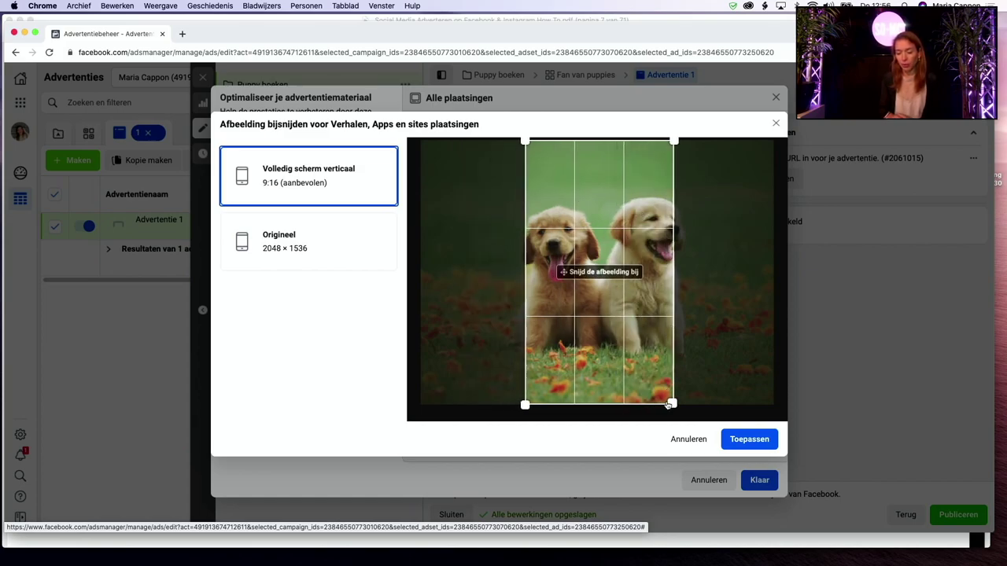
mouse_move(671, 404)
left_mouse_down()
mouse_move(658, 404)
mouse_move(676, 404)
left_mouse_up()
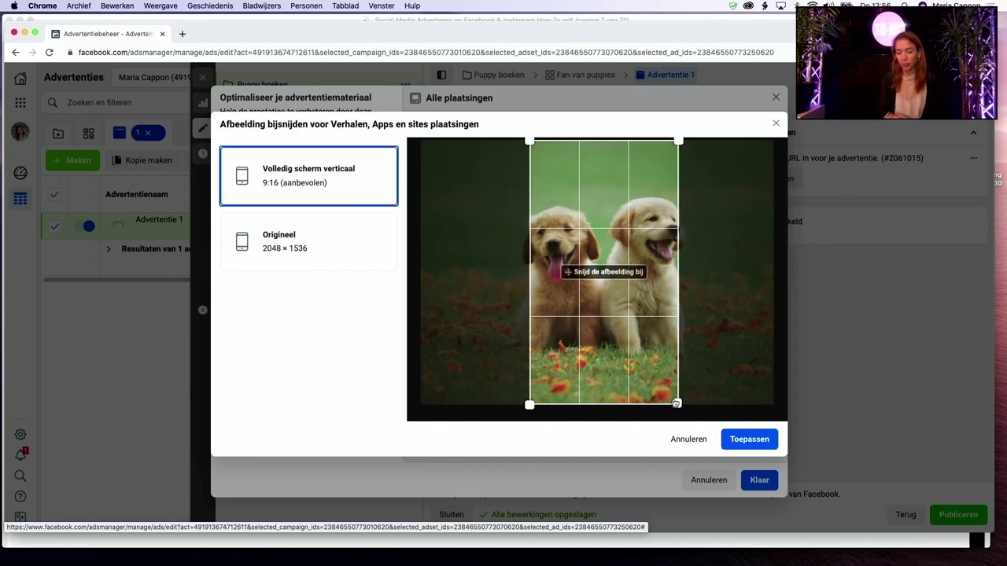
left_click(747, 439)
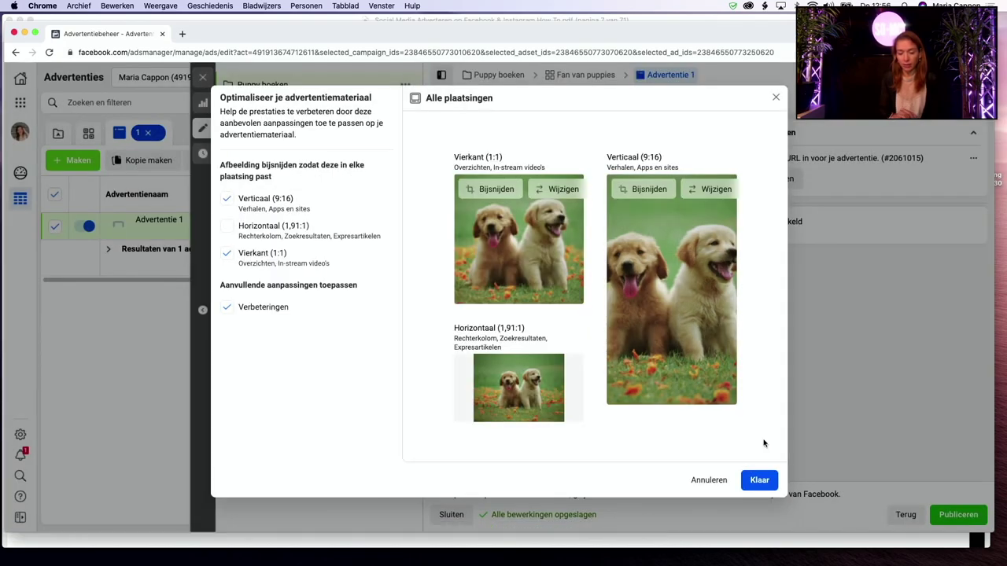
Step: Crop the image for Rechterkolom, Zoekresultaten, Expresartikelen to Horizontaal 1,91:1 and add the cropped versions to the ad
left_click(490, 370)
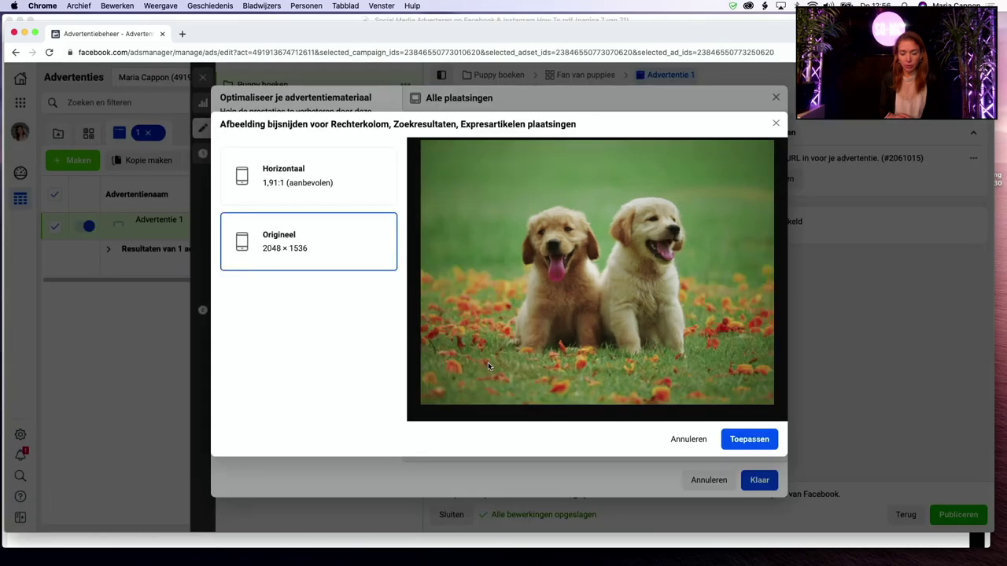
left_click(306, 188)
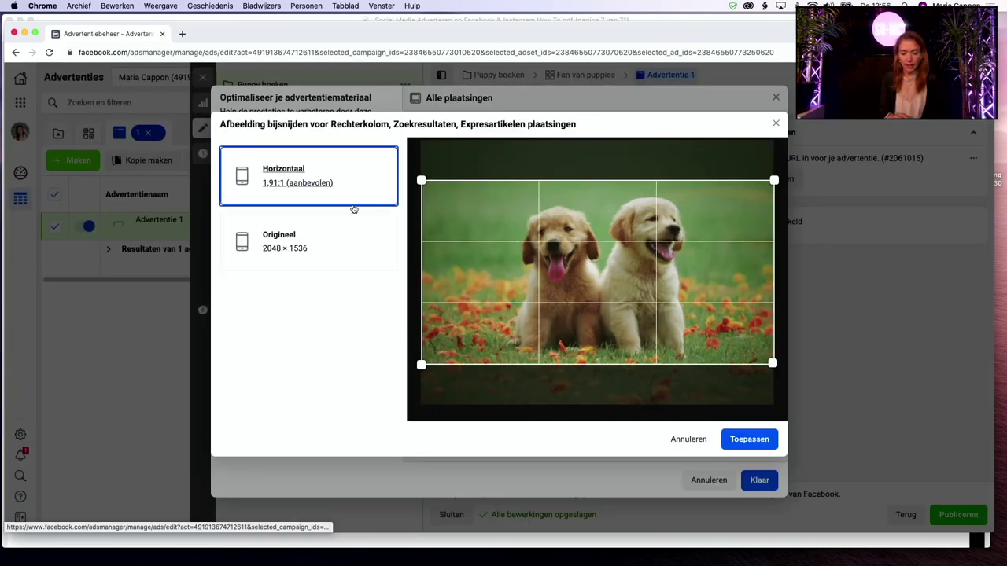
left_click_drag(534, 265, 534, 269)
left_click(743, 440)
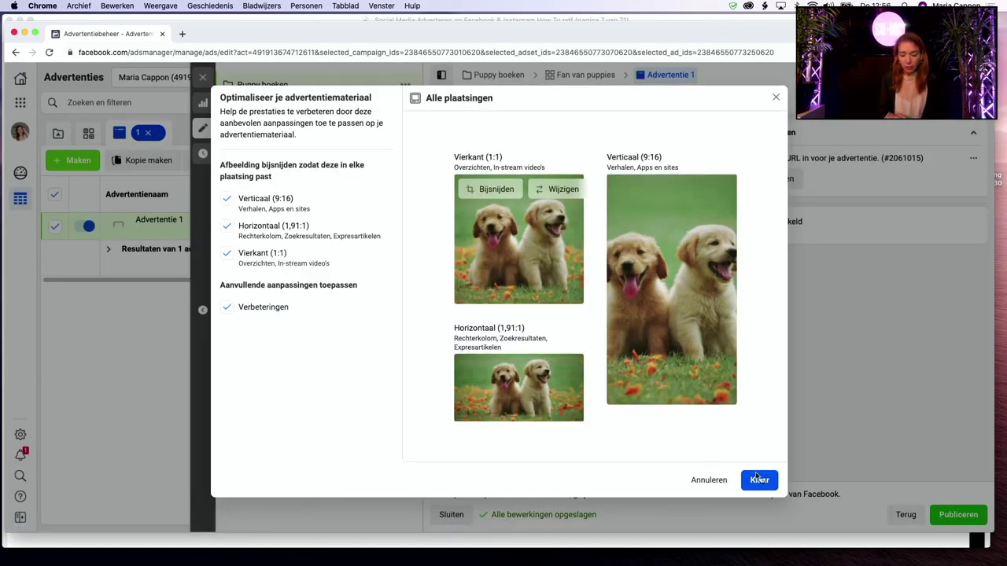
left_click(759, 482)
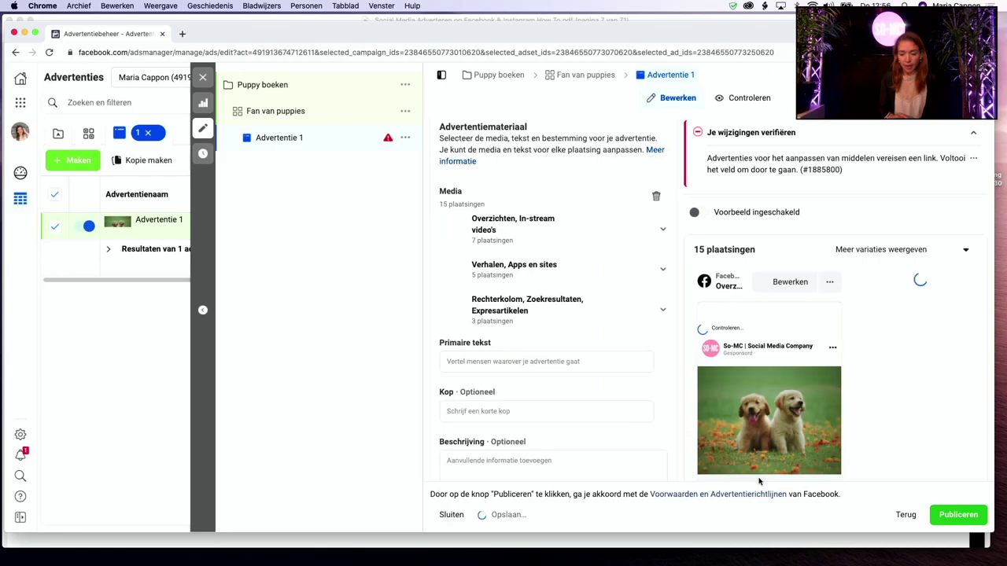
scroll(787, 342, "down", 1)
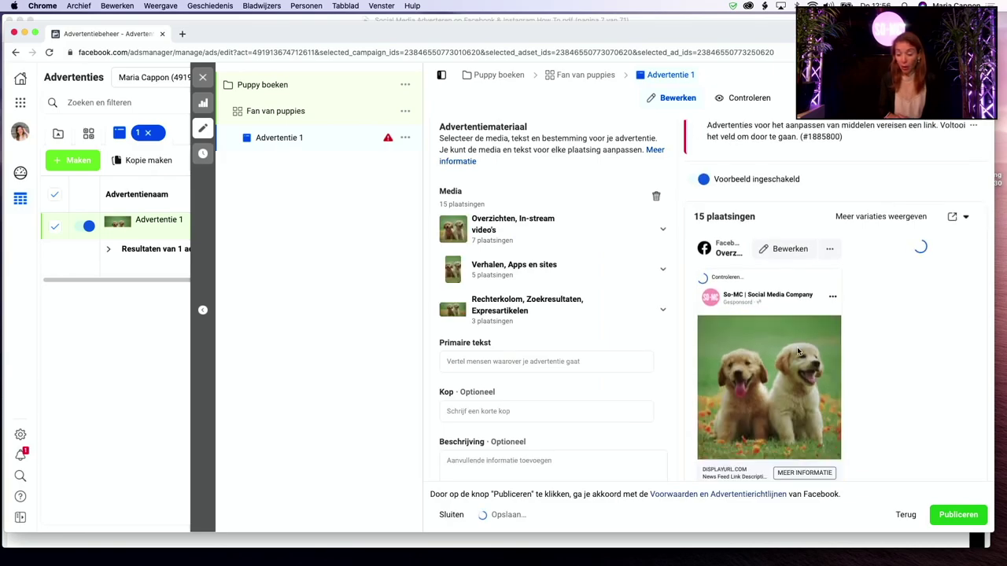
Step: Preview the ad in the Instagram story placement and in the Instagram-overzicht placement
scroll(770, 331, "down", 1)
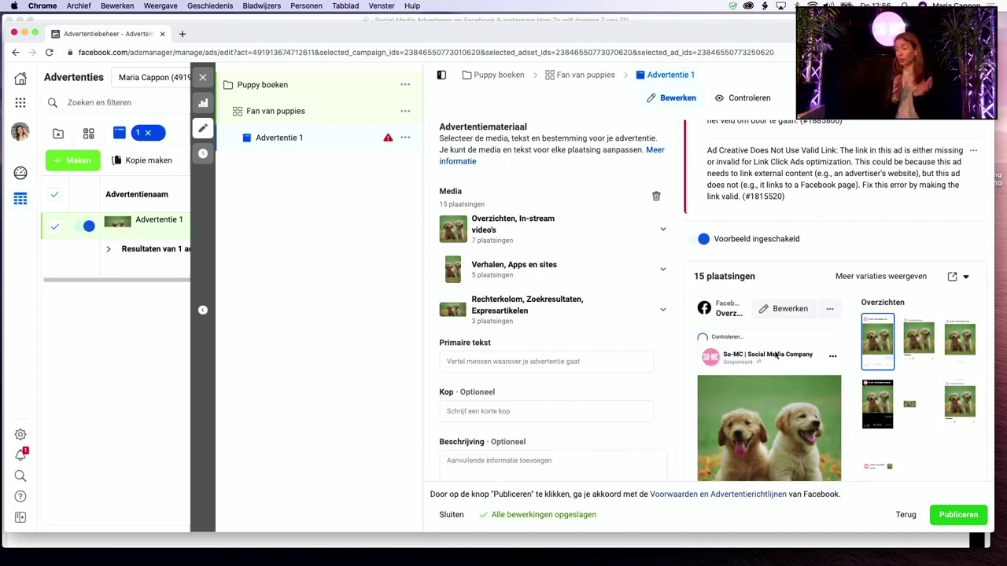
scroll(783, 305, "down", 3)
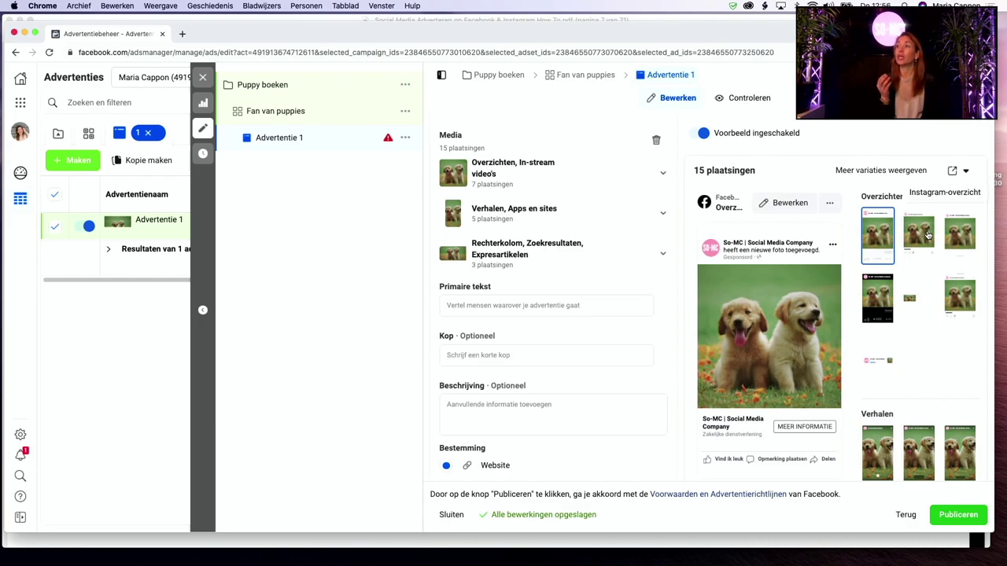
left_click(876, 443)
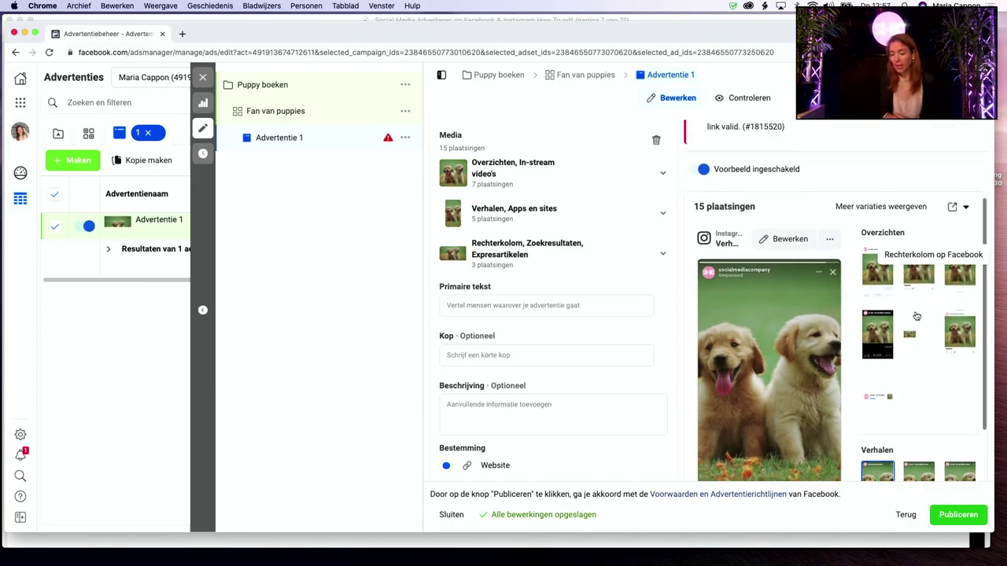
left_click(920, 270)
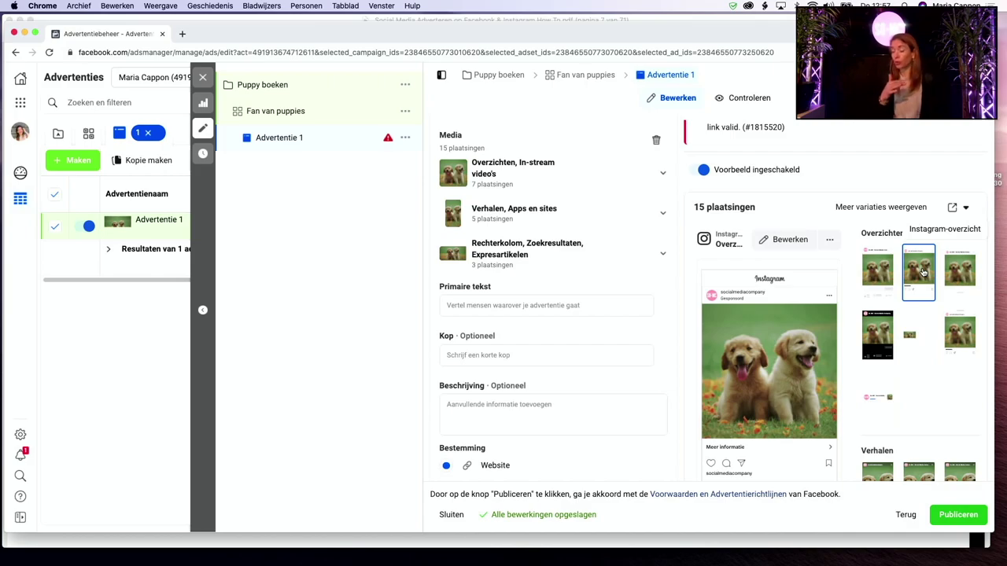
Step: Enter "Leuk! Nieuw puppyboek is uit!" as the ad's primary text (Primaire tekst)
left_click(557, 307)
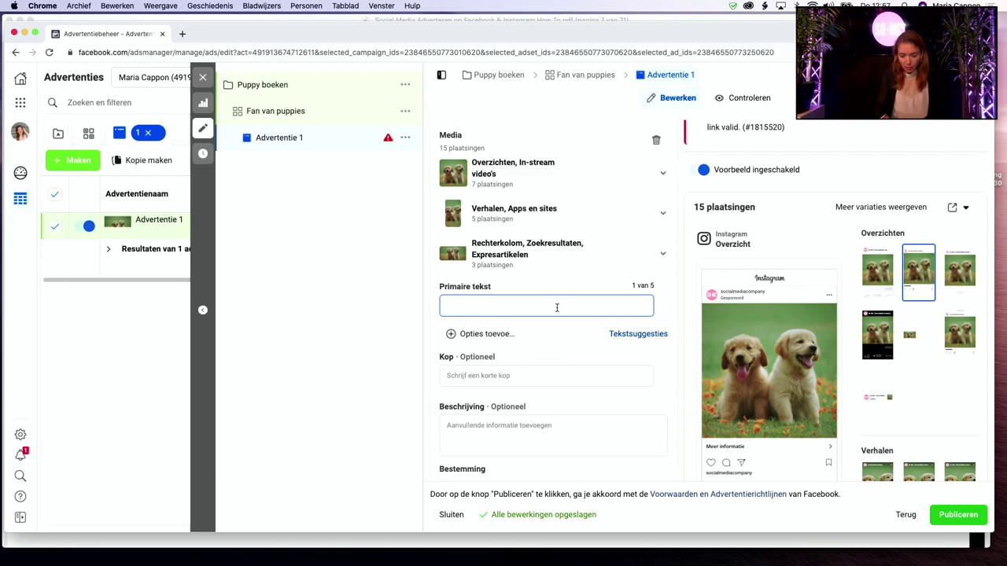
type("Leuk! Nieuw pupp")
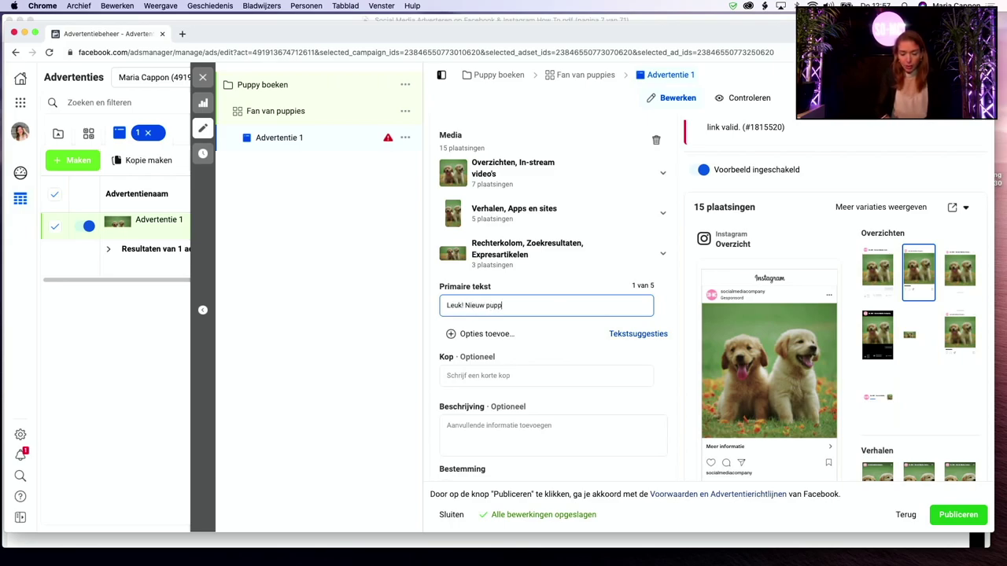
type("yboek is uit!")
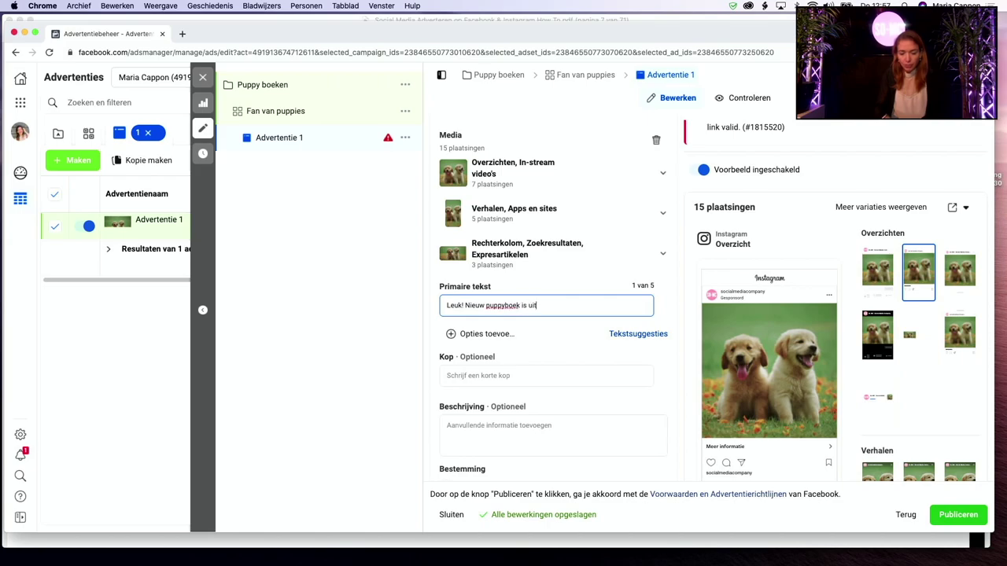
Step: Enter "Bestel nu jouw exemplaar!" as the ad's headline (Kop)
left_click(542, 376)
type("Bestel nu n")
key("BackSpace")
type("jouw exemplaar!")
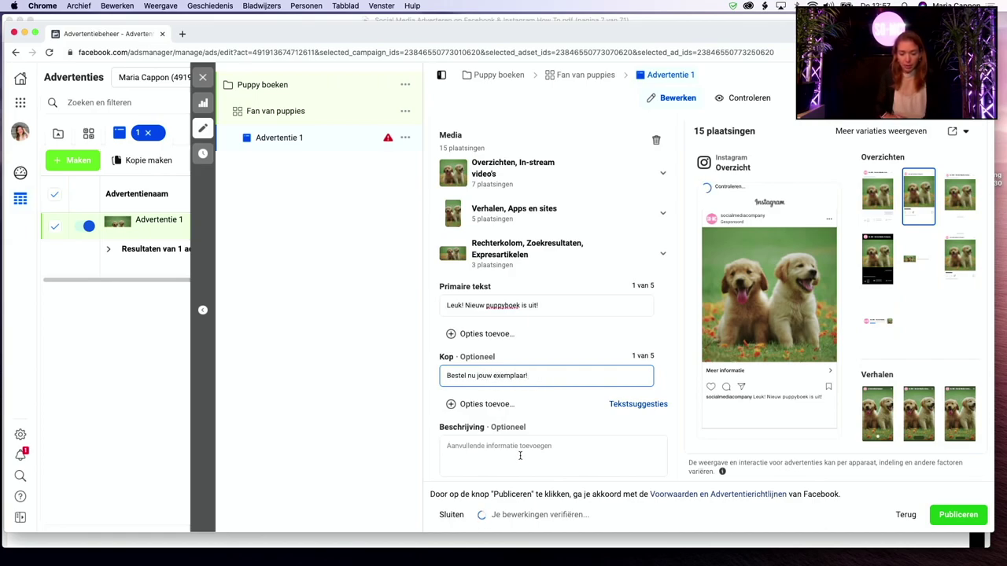
Step: Enter "De mooiste foto's, quizes en verhalen over puppies!" as the ad's description (Beschrijving)
left_click(535, 443)
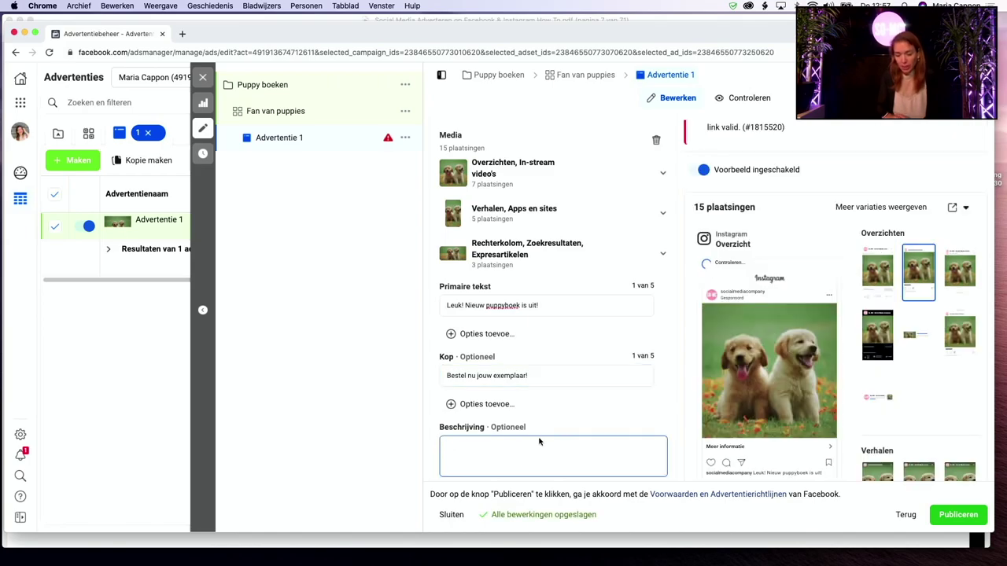
scroll(539, 440, "down", 2)
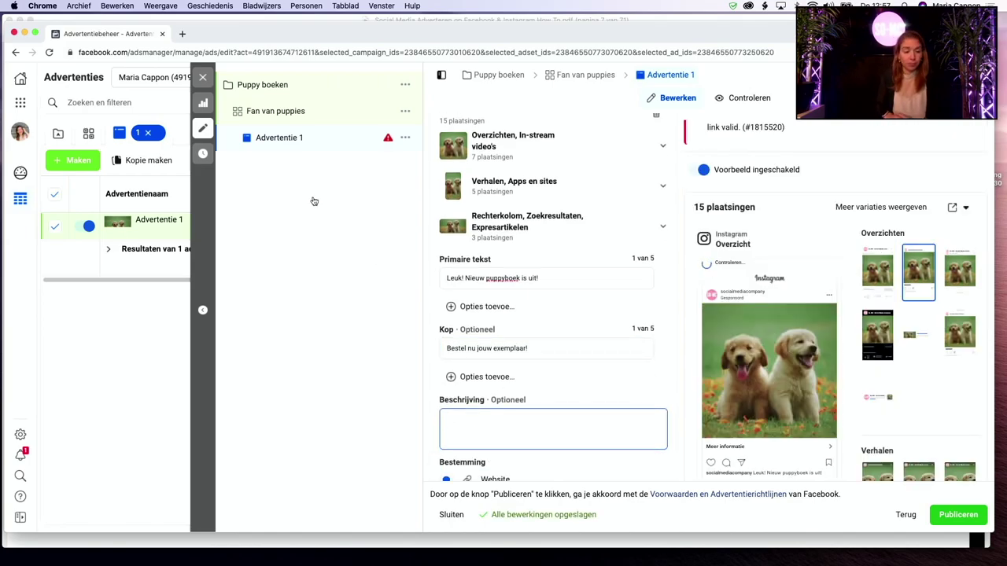
left_click(170, 6)
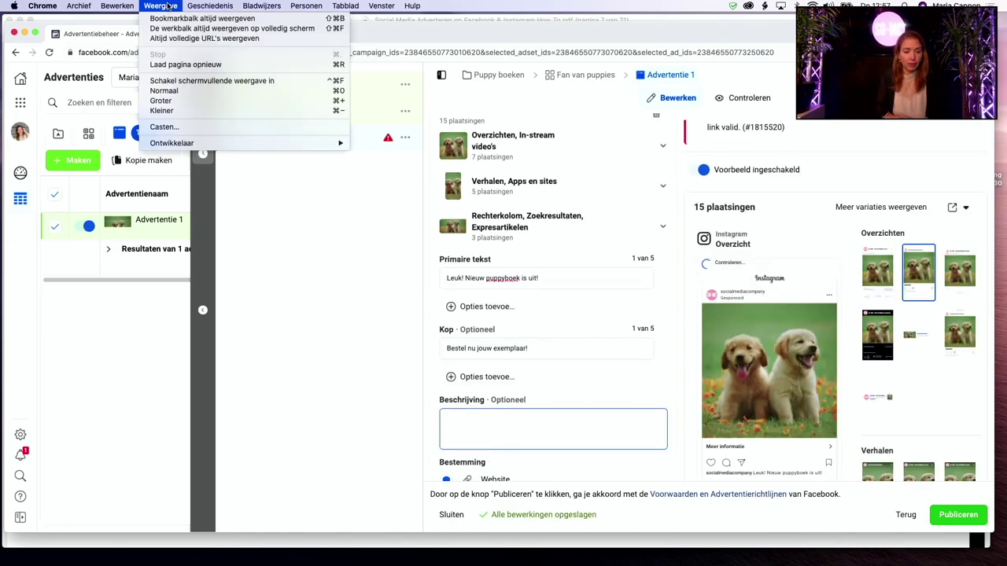
left_click(176, 101)
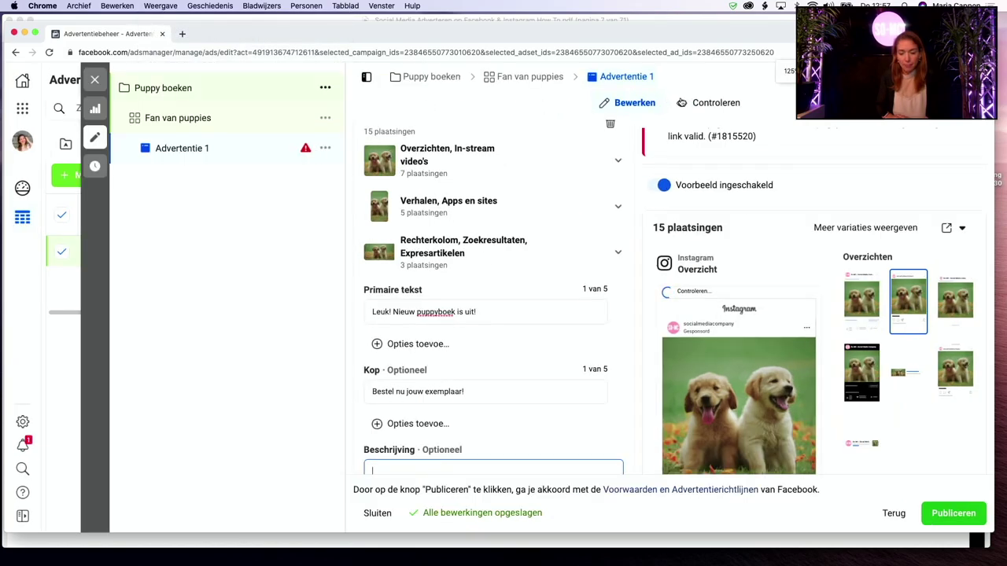
scroll(389, 370, "down", 4)
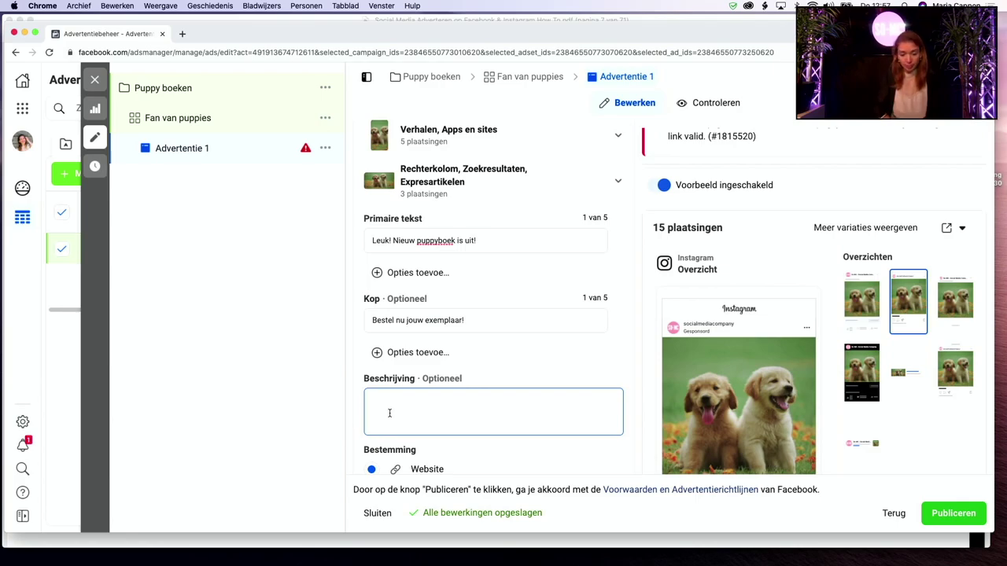
type("D")
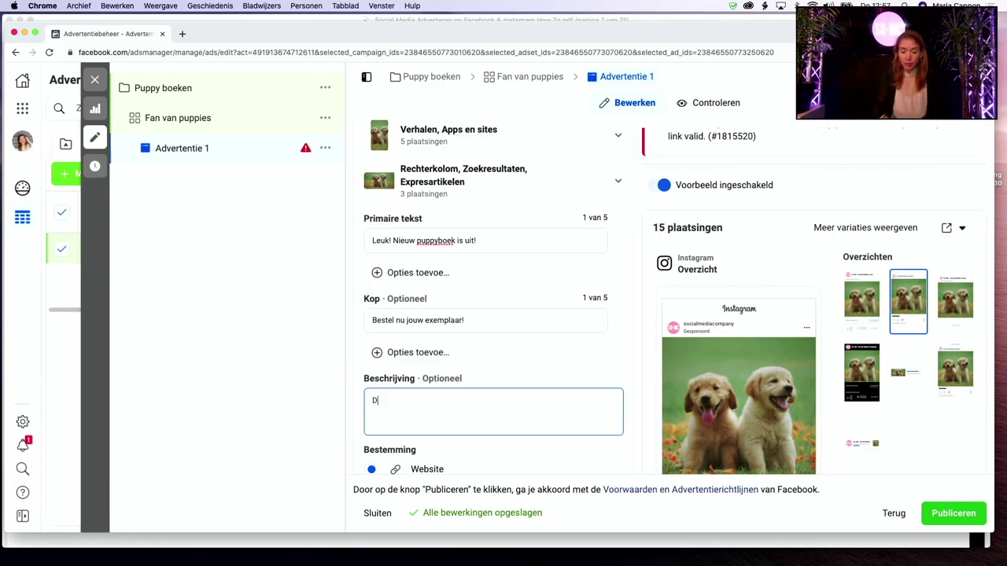
type("e mooiste foto")
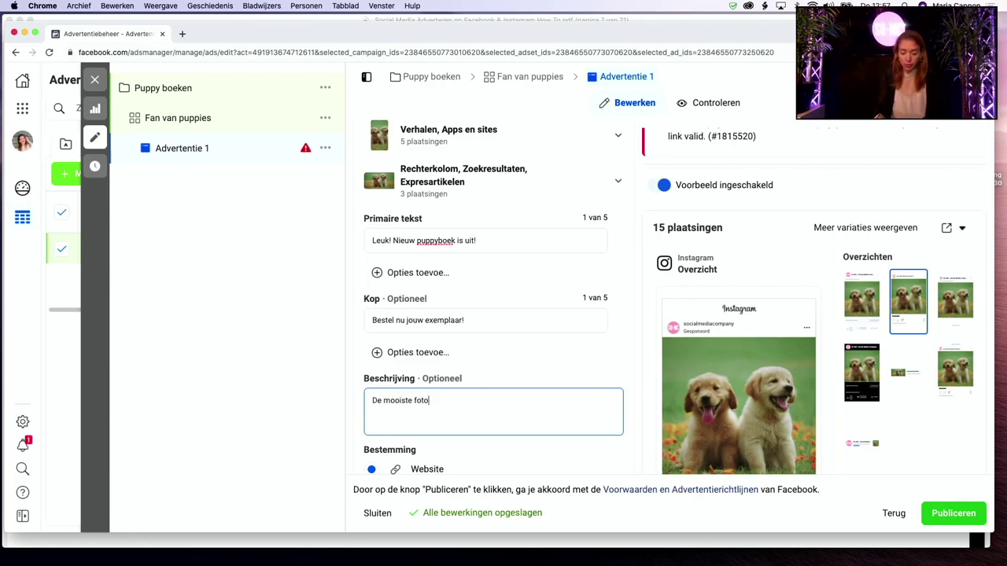
type("'s, quizes")
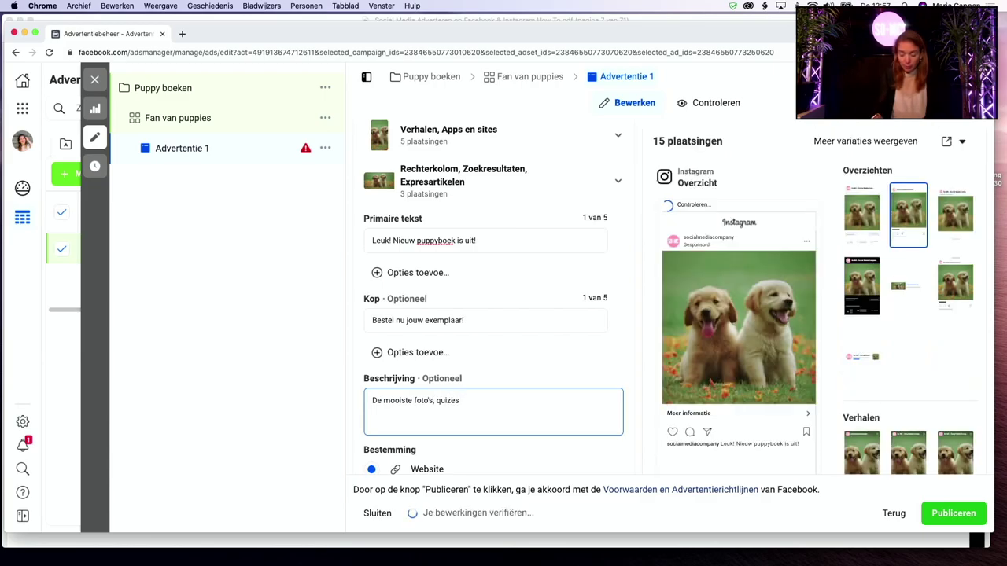
key("BackSpace")
type(",")
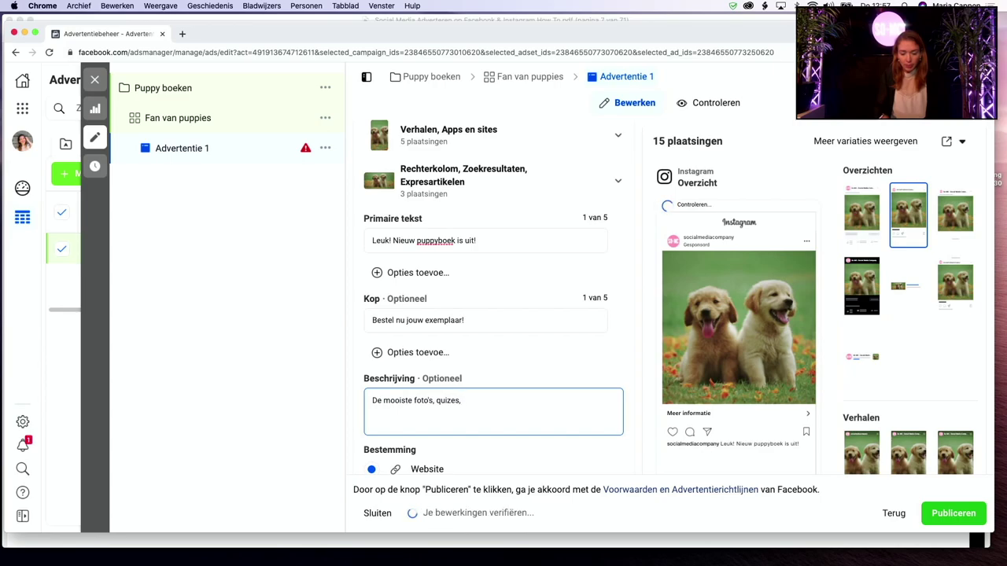
key("BackSpace")
type("en verhale")
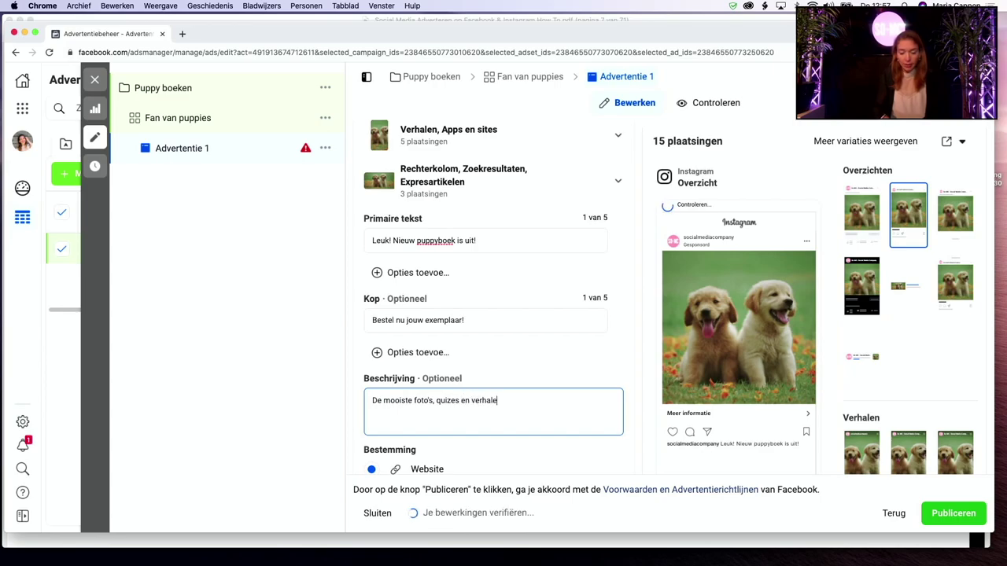
type("n over puppies!")
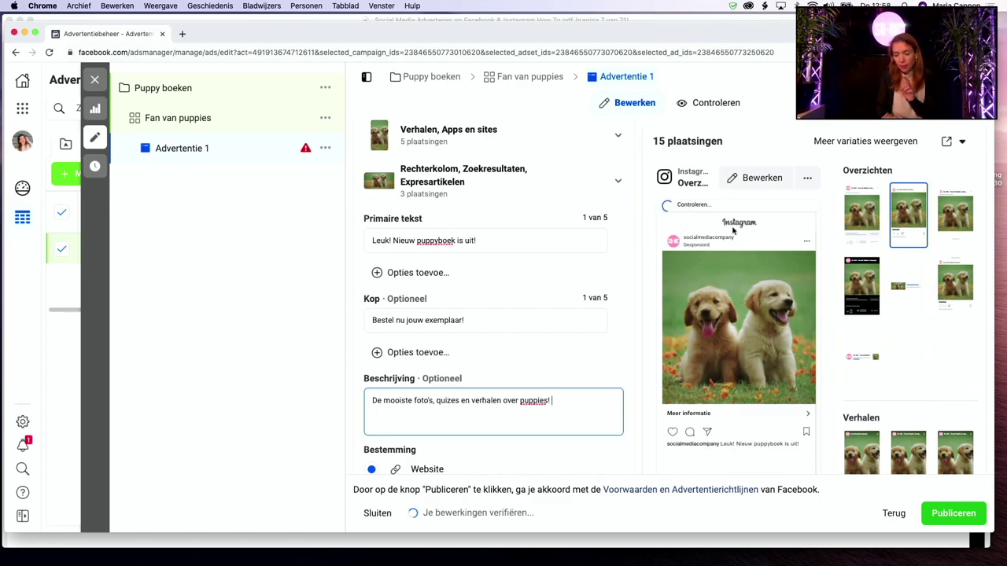
scroll(747, 307, "down", 1)
scroll(747, 307, "down", 1)
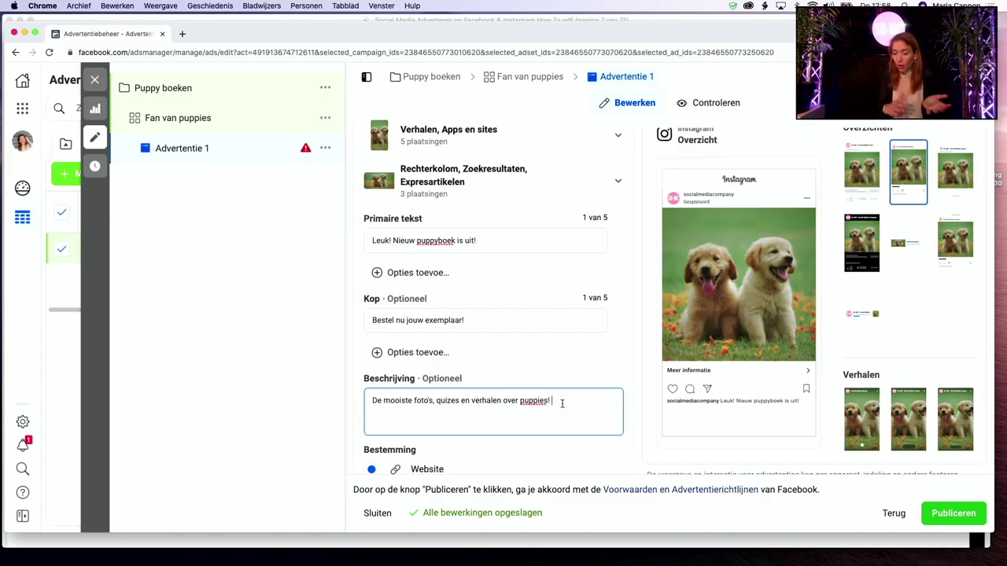
scroll(561, 405, "down", 5)
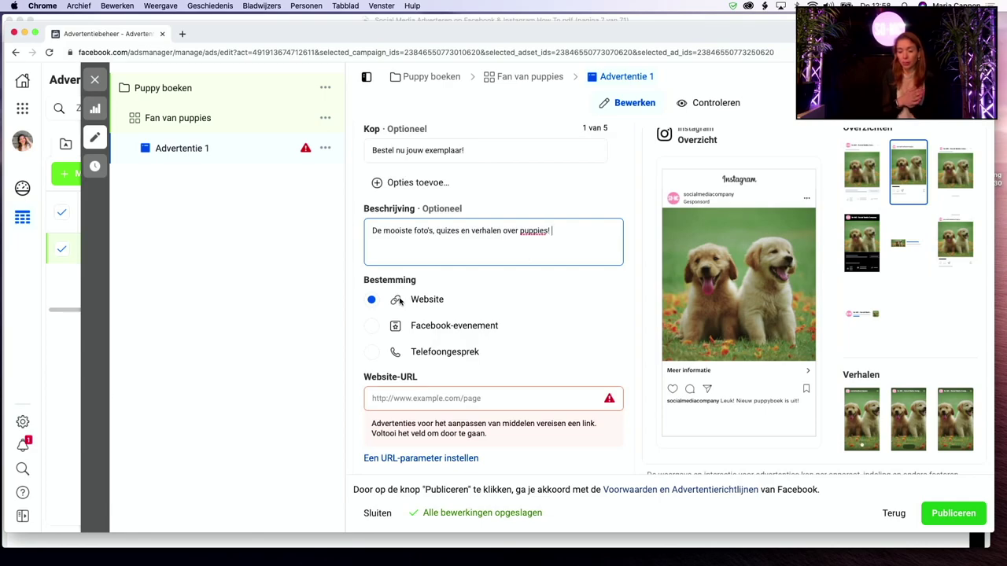
left_click(476, 396)
type("https://")
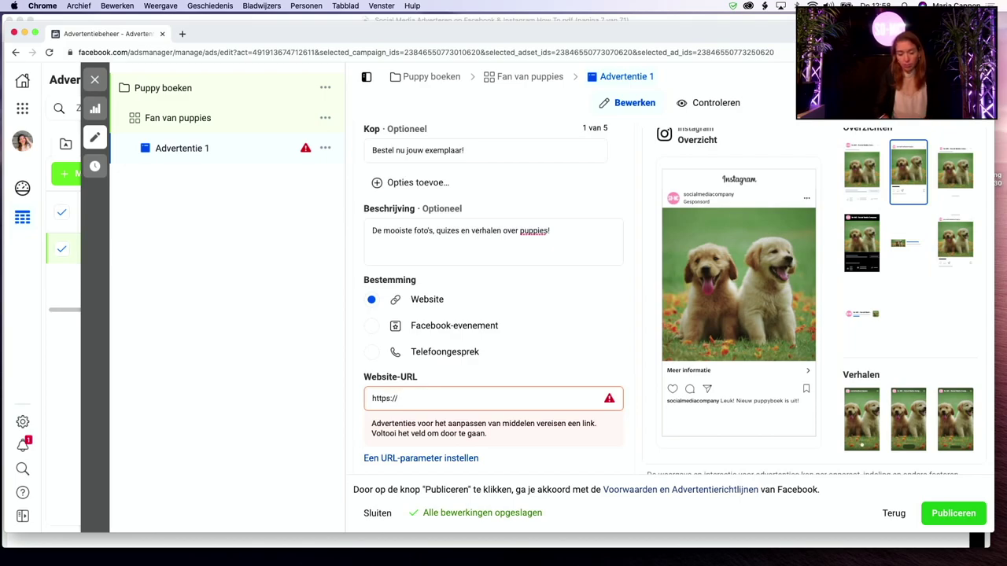
type("www.puppyboek.")
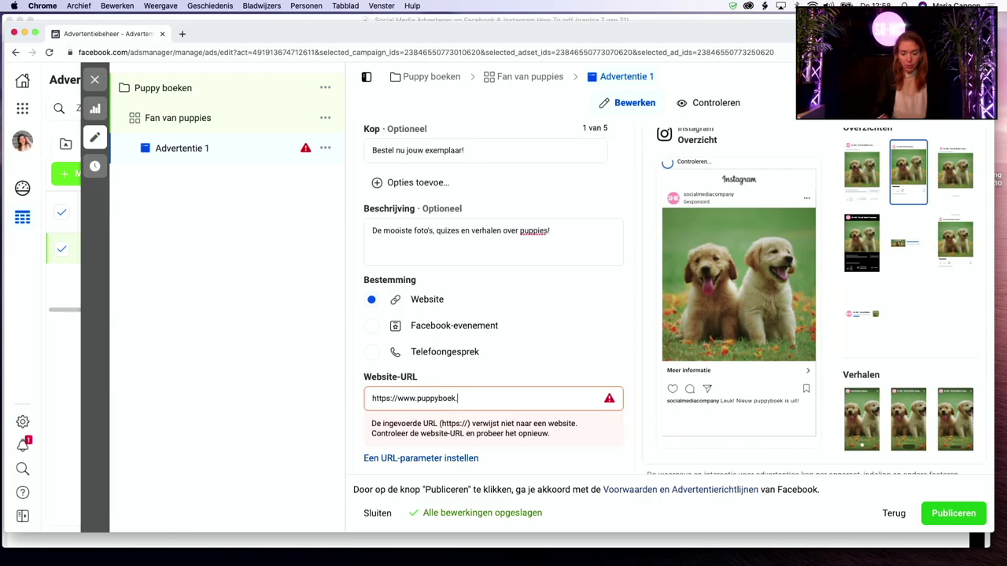
type("og")
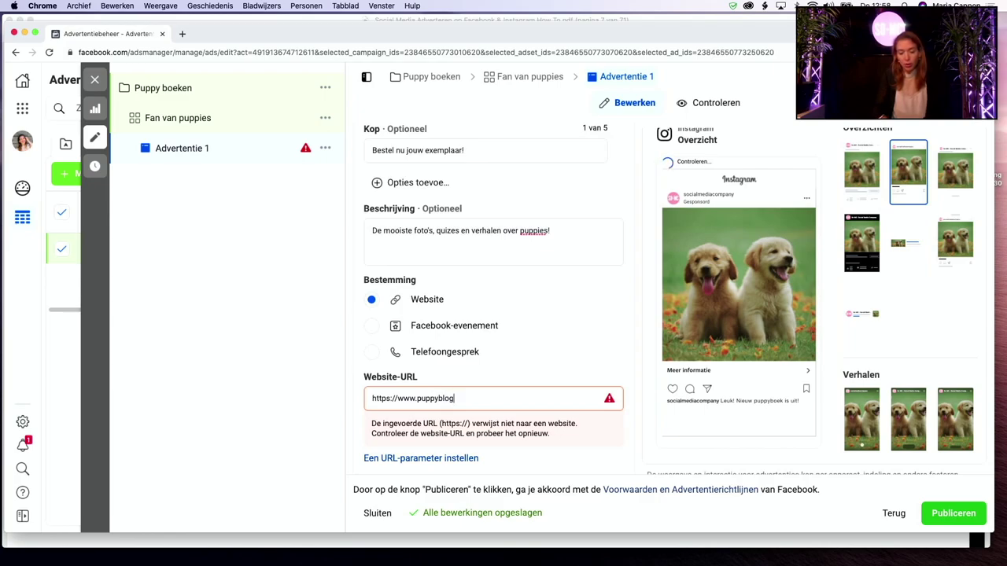
type(".nl/boek")
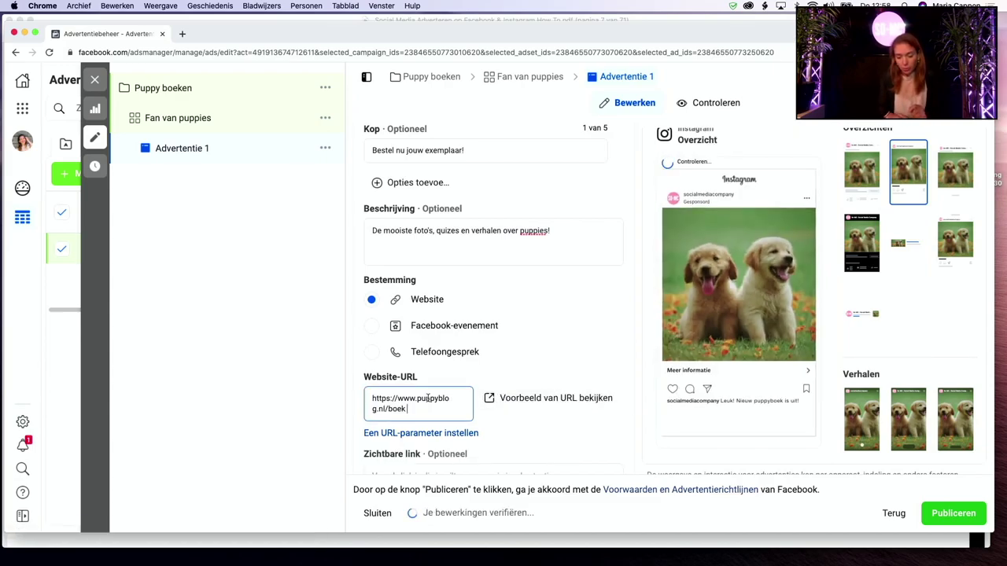
scroll(427, 428, "down", 2)
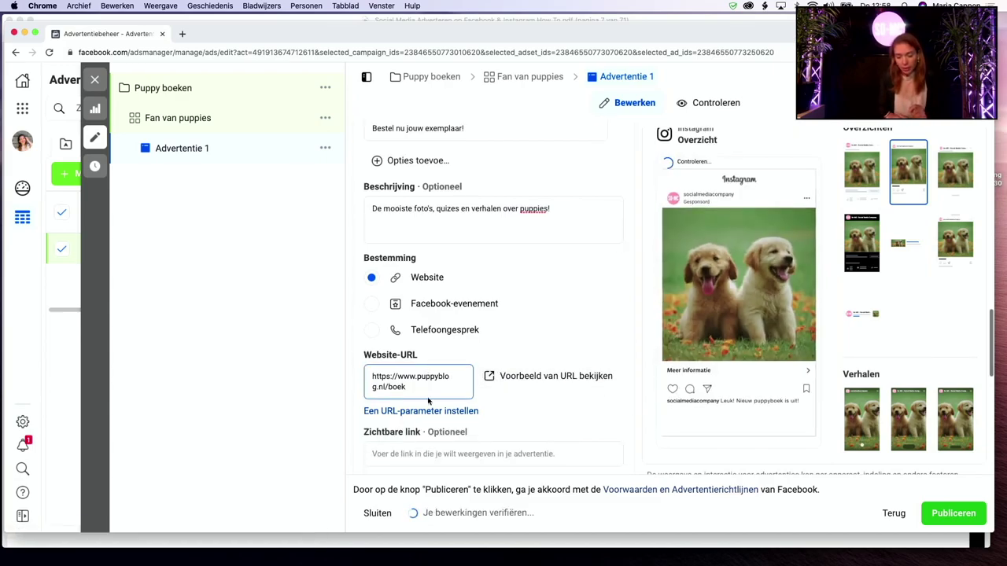
left_click(432, 445)
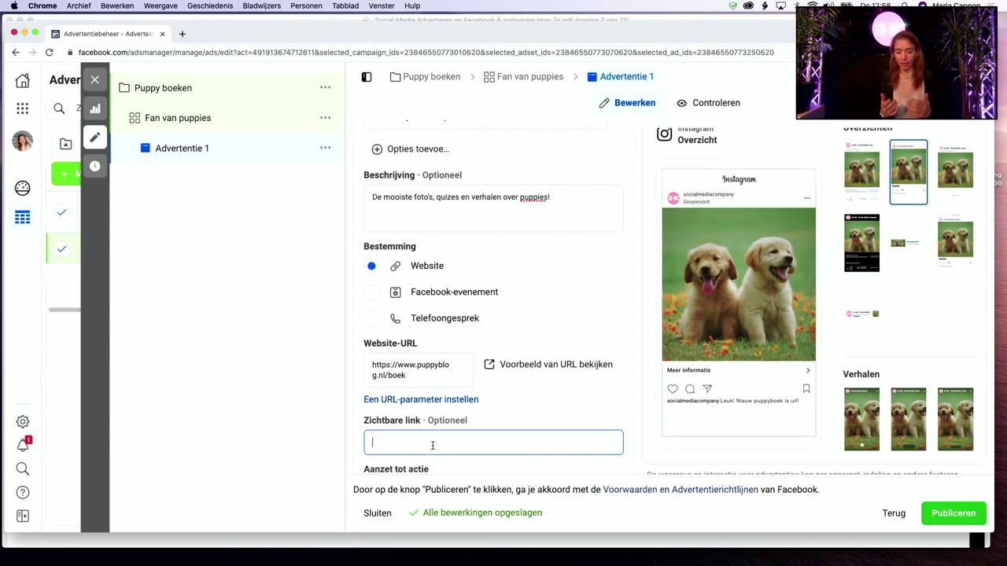
scroll(516, 428, "down", 5)
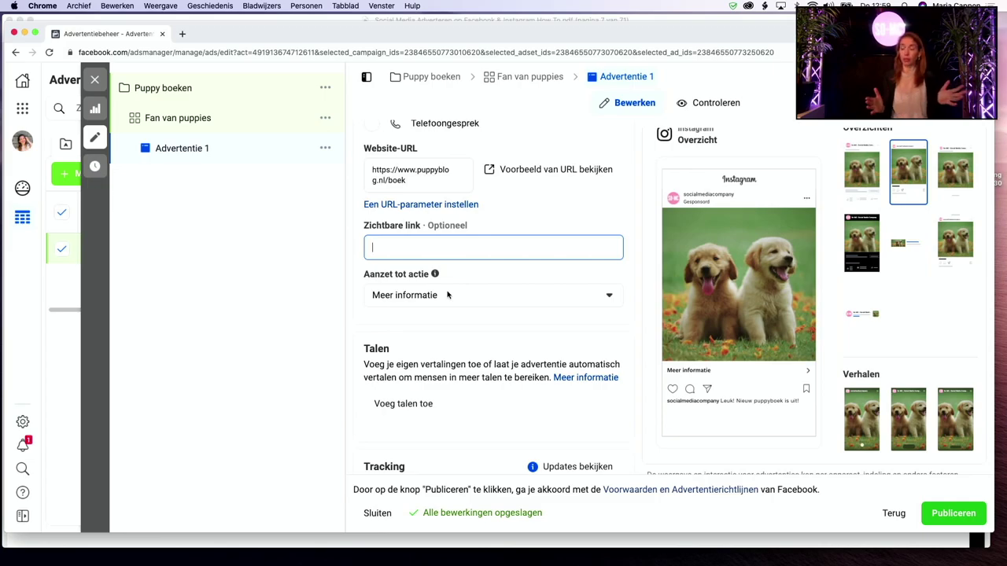
Step: Try Nu aanvragen as the ad's call to action, review the other options, and set it back to Meer informatie
left_click(458, 297)
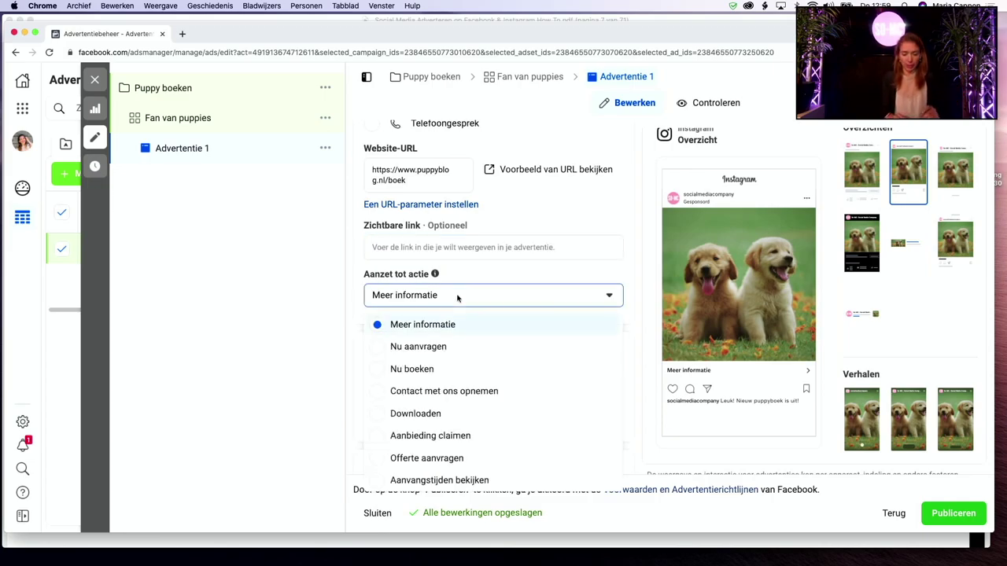
left_click(443, 354)
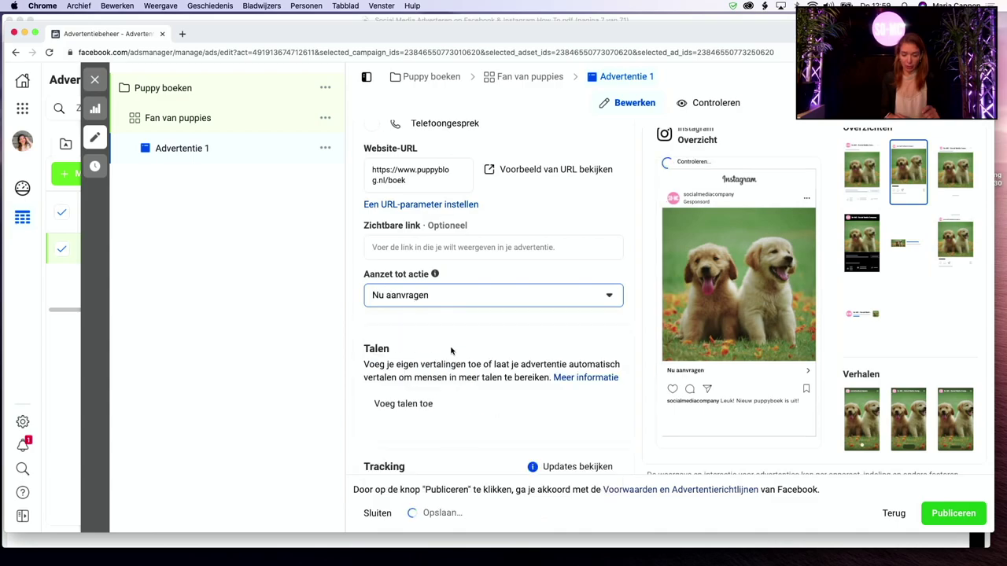
left_click(491, 299)
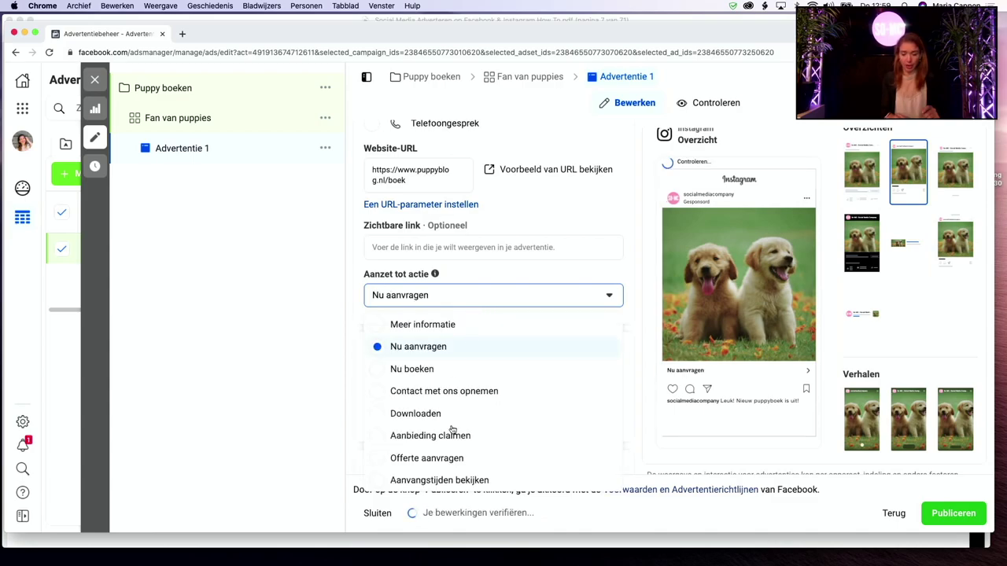
scroll(452, 419, "down", 1)
scroll(454, 429, "down", 1)
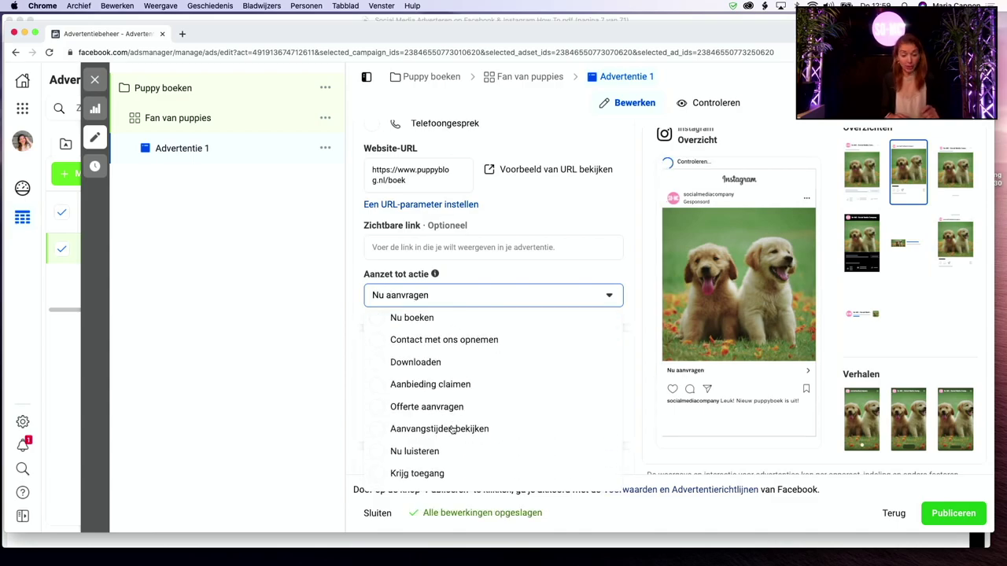
scroll(452, 429, "down", 3)
scroll(452, 429, "down", 4)
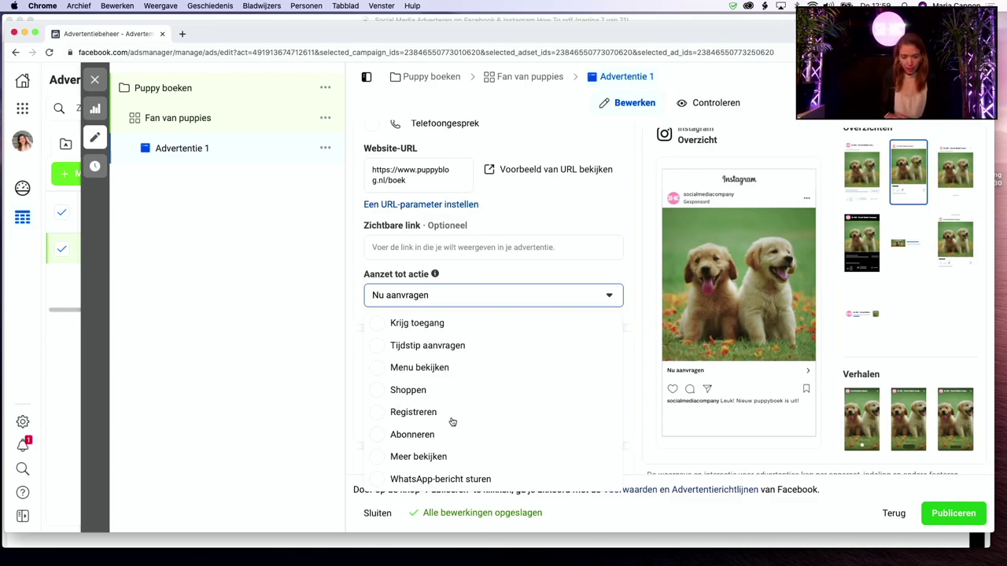
scroll(450, 420, "up", 5)
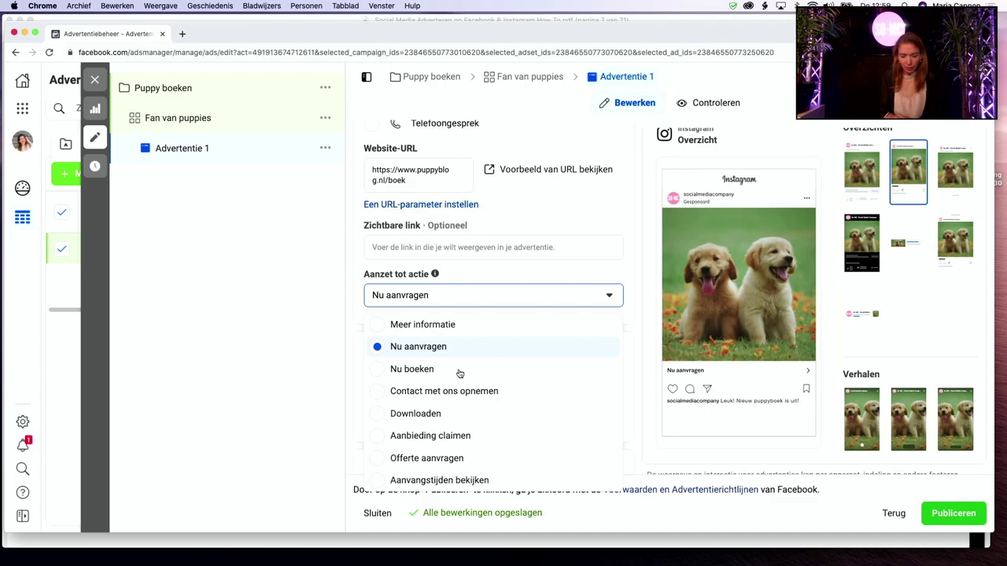
left_click(479, 324)
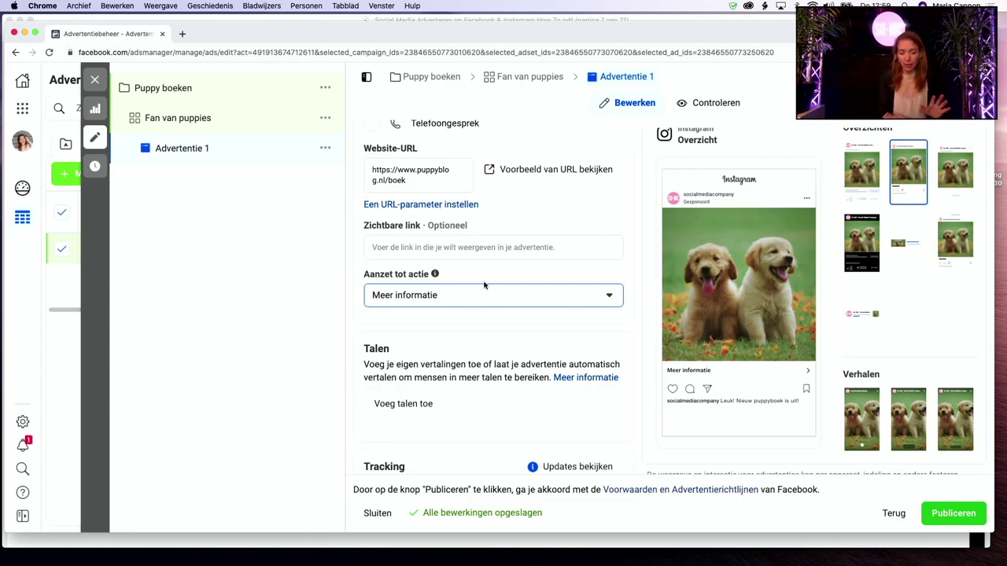
scroll(480, 293, "down", 2)
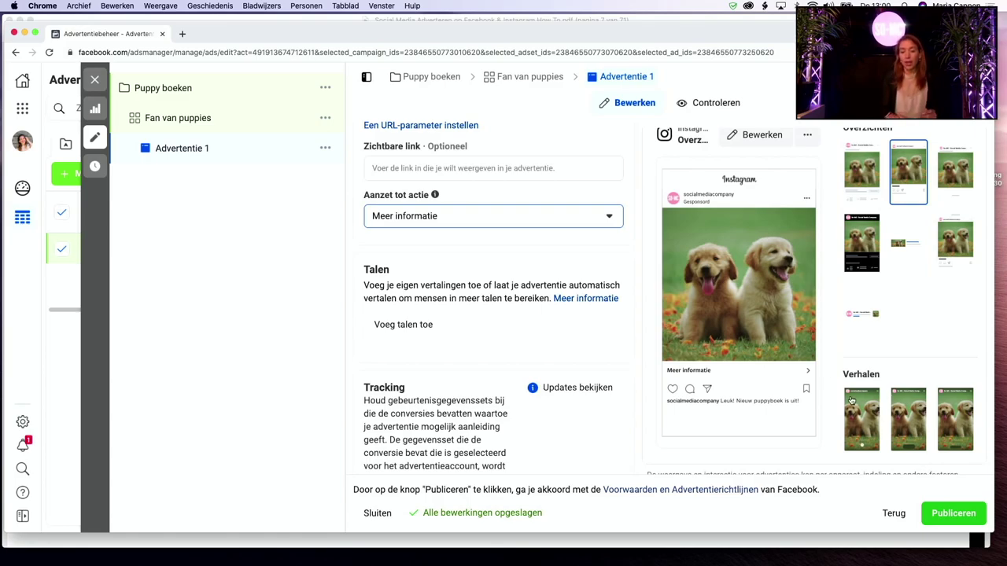
scroll(767, 337, "up", 5)
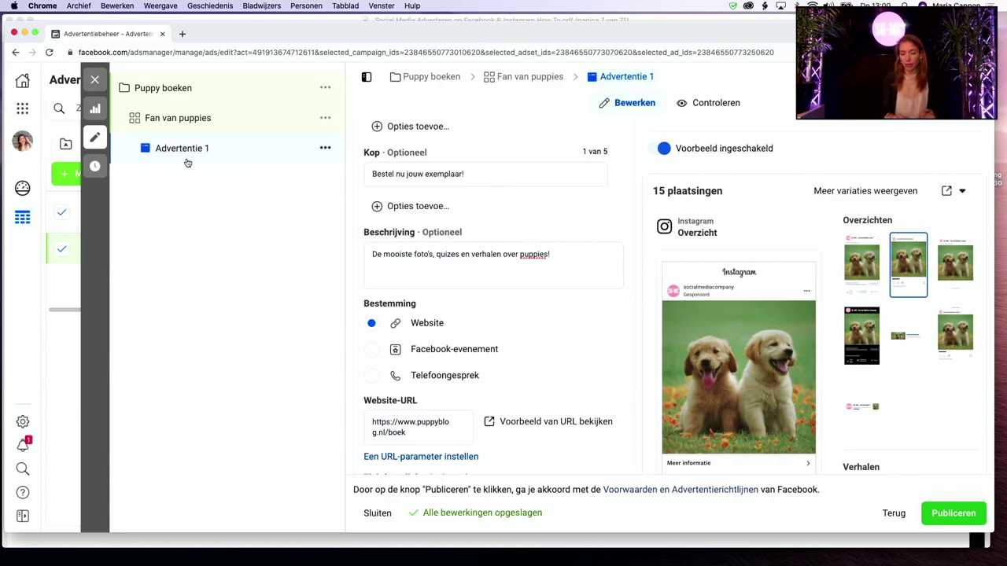
left_click(324, 149)
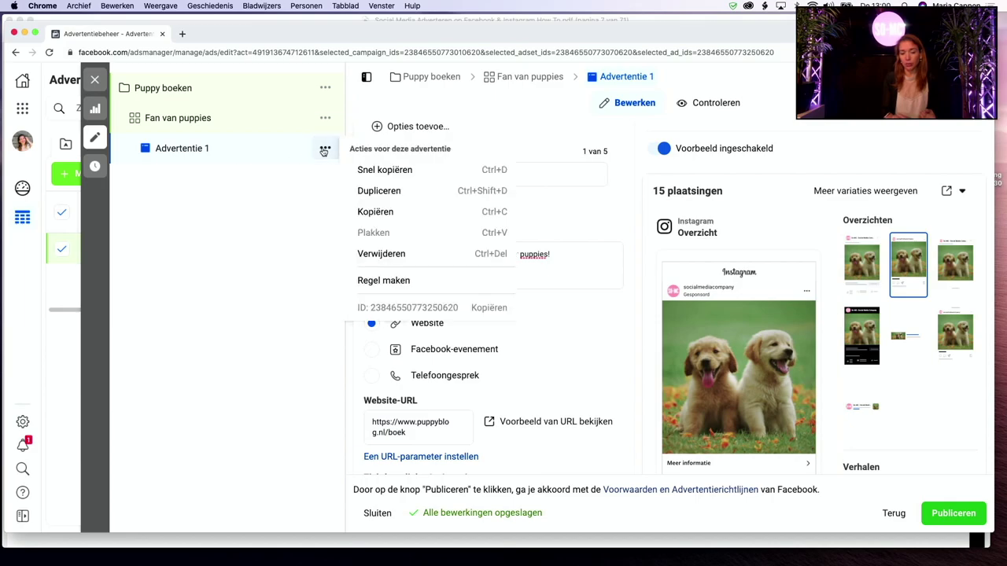
left_click(282, 177)
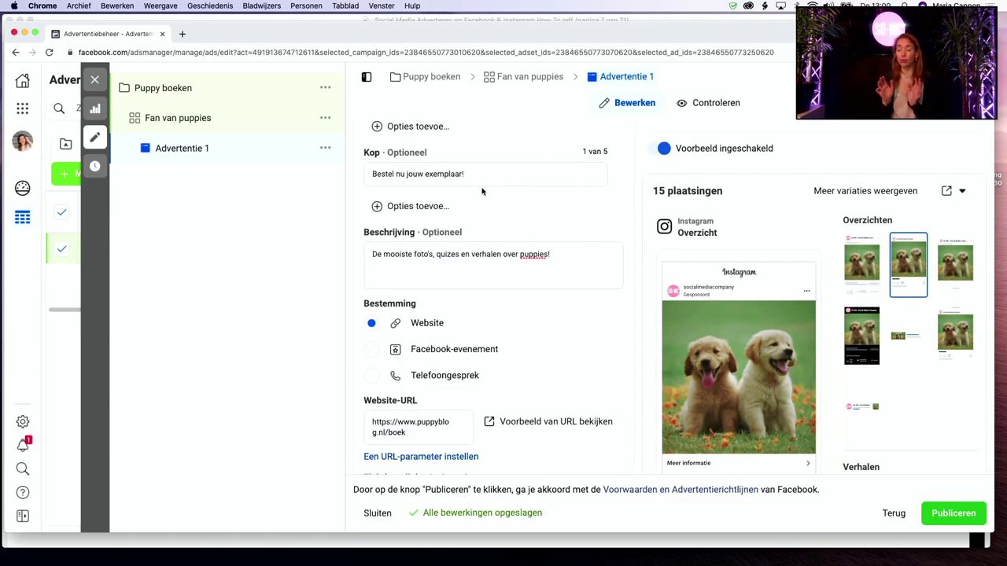
Step: Remove all media from the creative of Advertentie 1
scroll(483, 192, "up", 5)
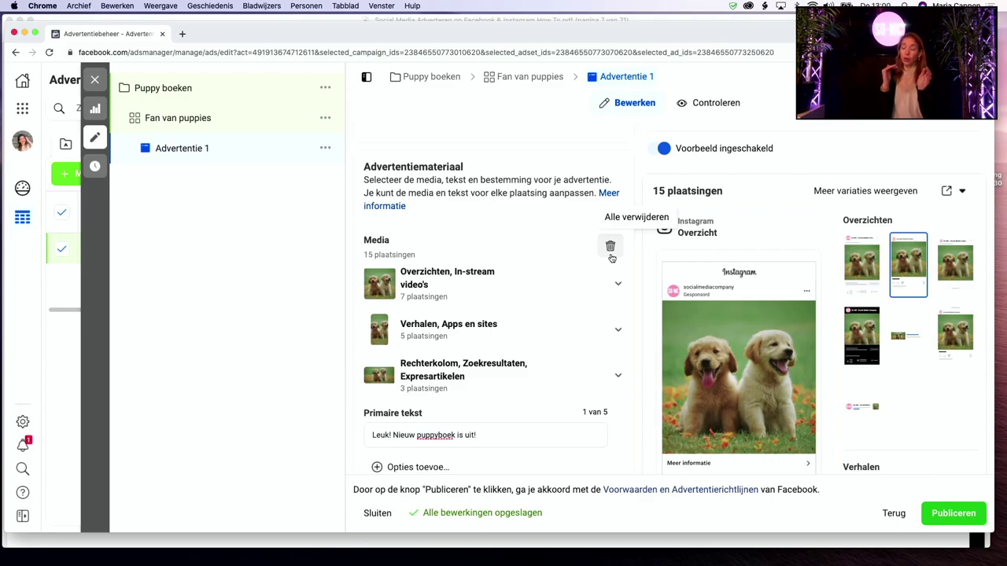
scroll(612, 259, "down", 5)
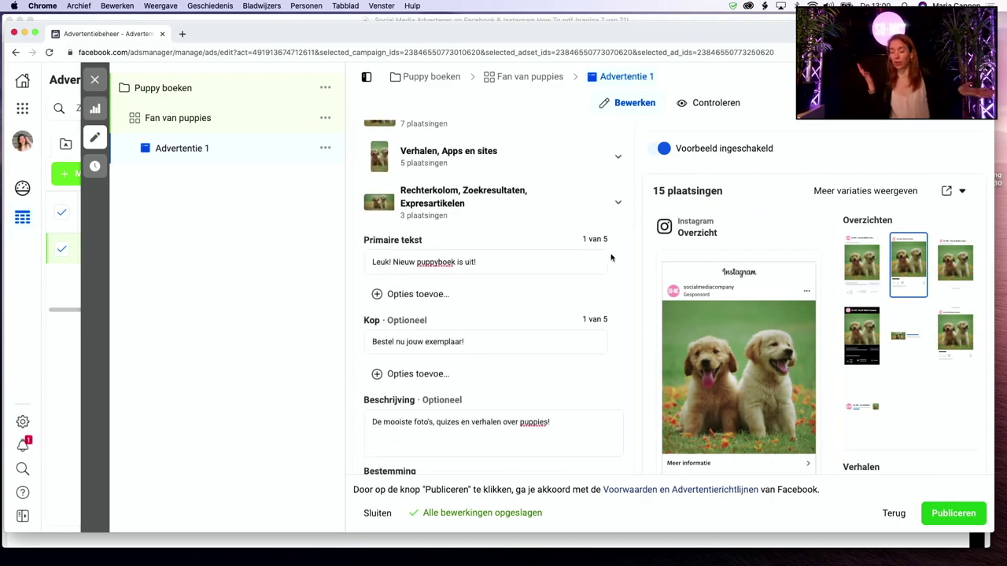
scroll(612, 258, "up", 4)
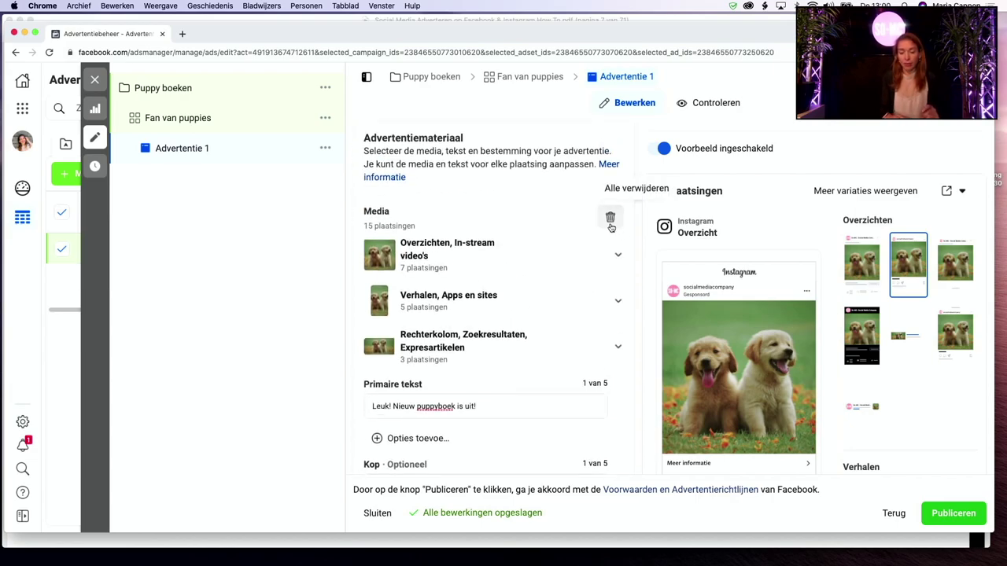
left_click(611, 220)
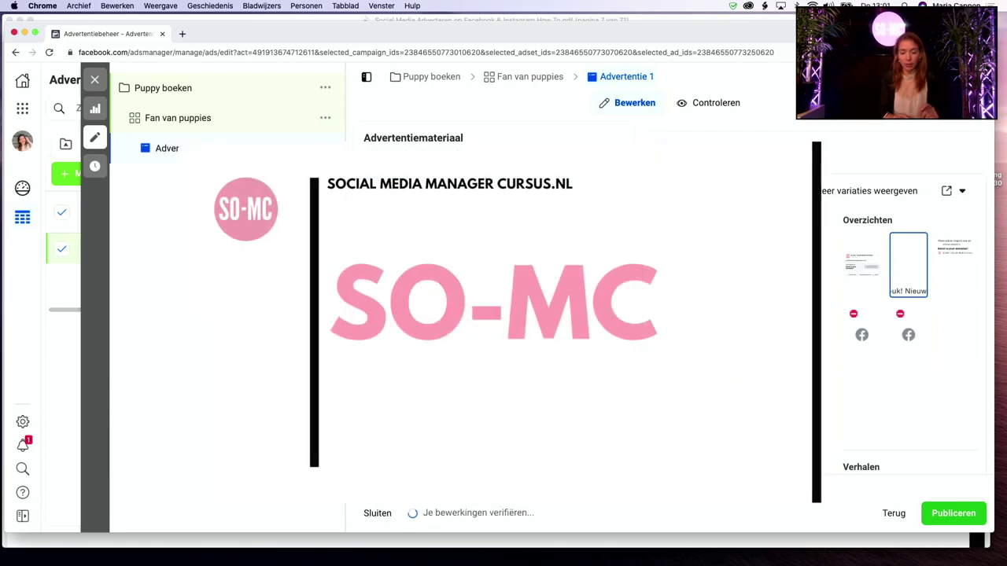
Step: Upload the black pug photo pexels-charle...1851164.jpg from the Downloads folder as the ad's image
left_click(417, 205)
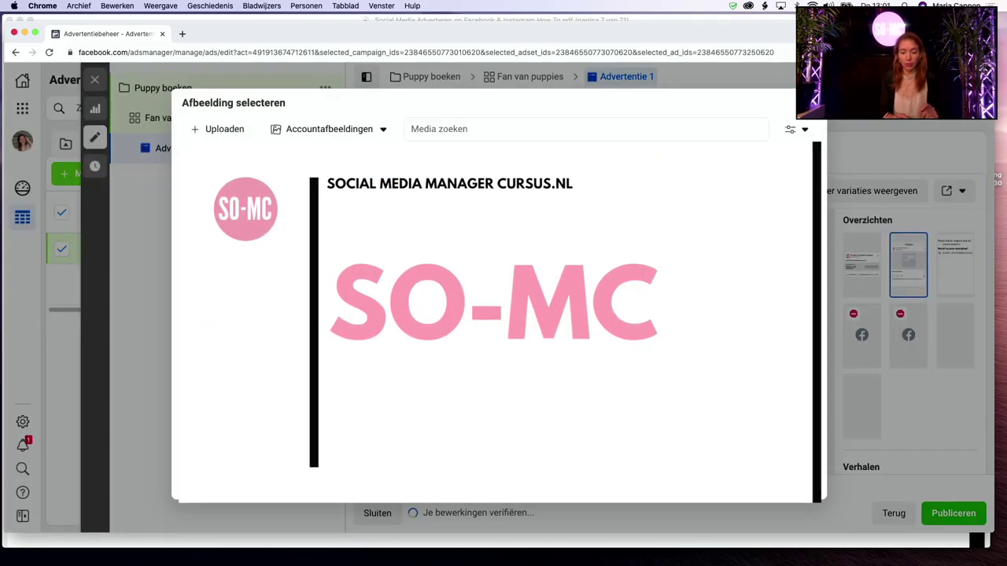
left_click(228, 129)
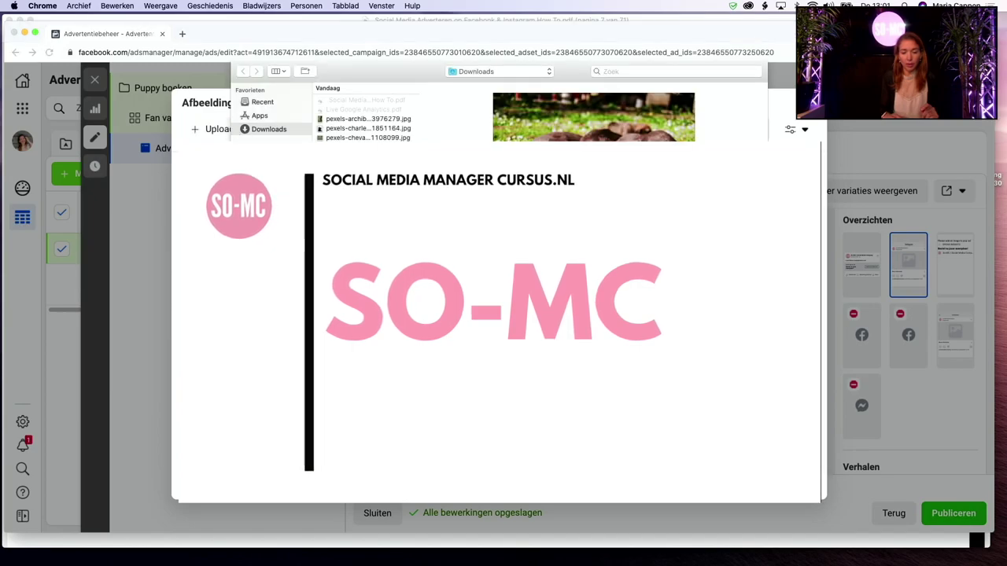
left_click(367, 137)
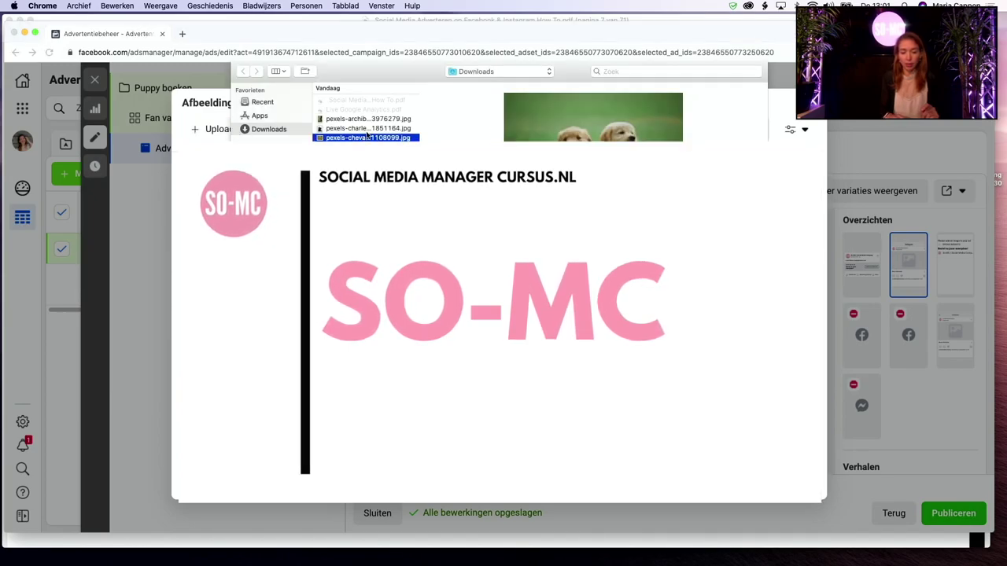
key("Up")
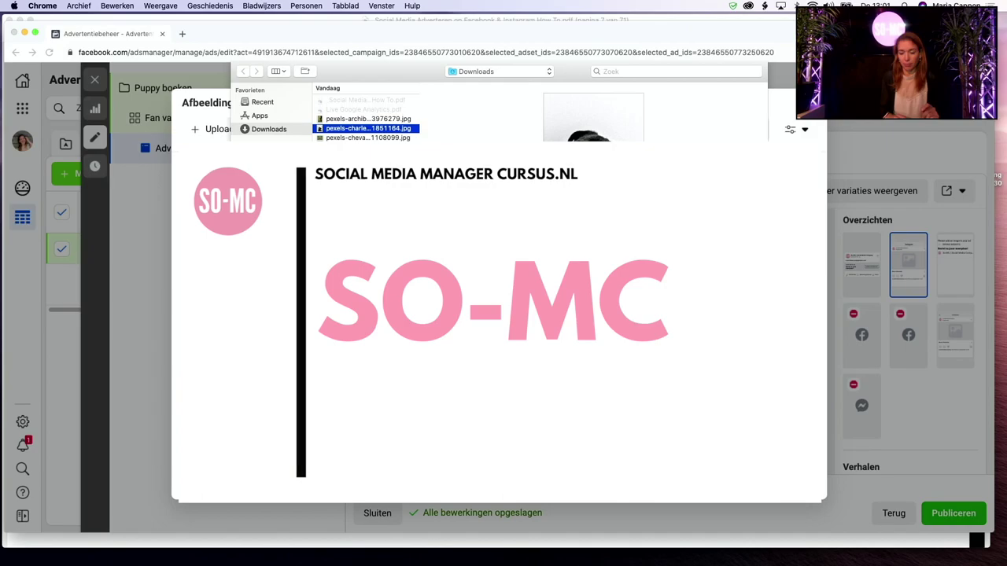
key("Return")
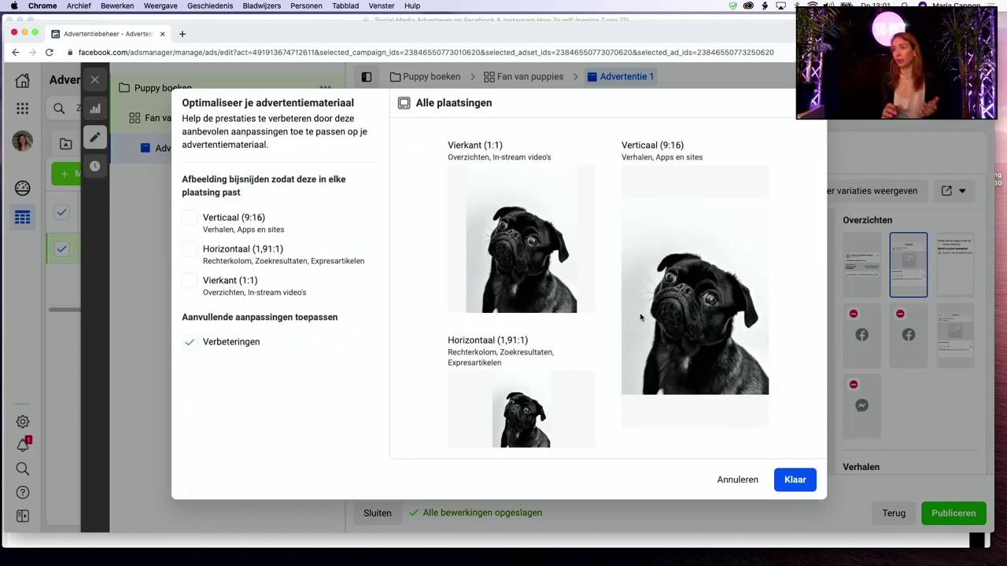
Step: Crop the image for Overzichten and In-stream video's to Vierkant 1:1, framing the pug's head and chest
mouse_move(528, 208)
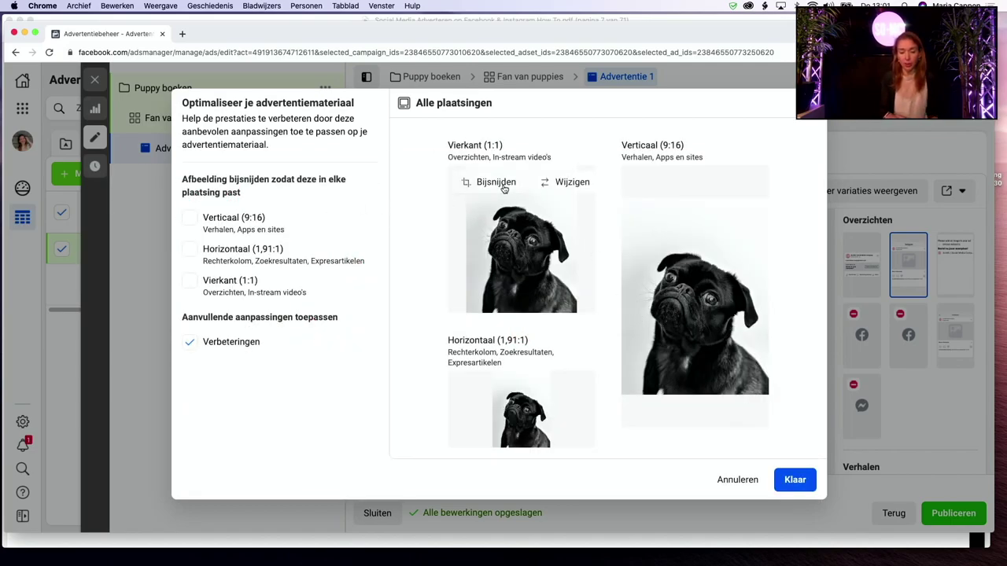
left_click(505, 186)
left_click(314, 161)
left_click_drag(566, 220, 566, 245)
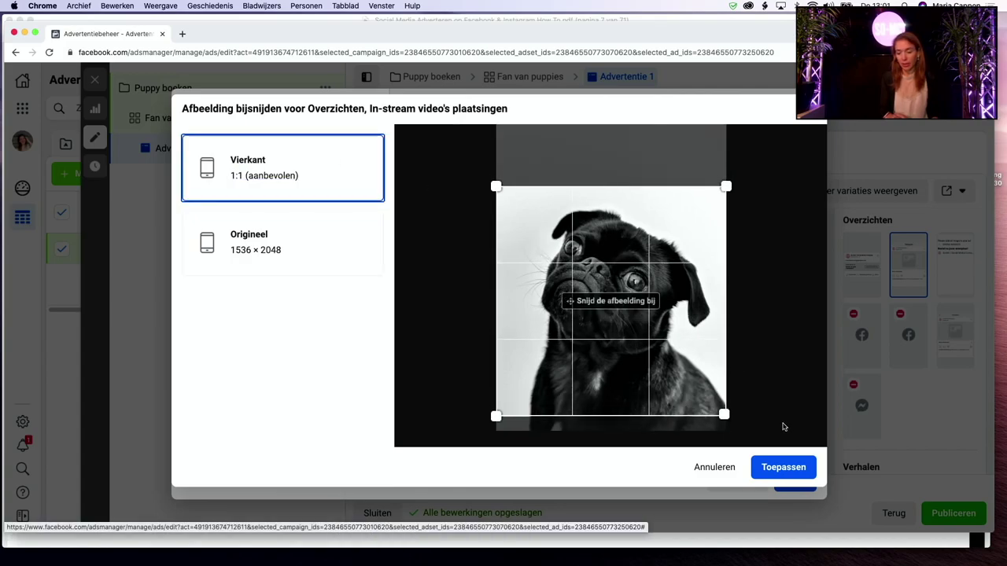
left_click(784, 467)
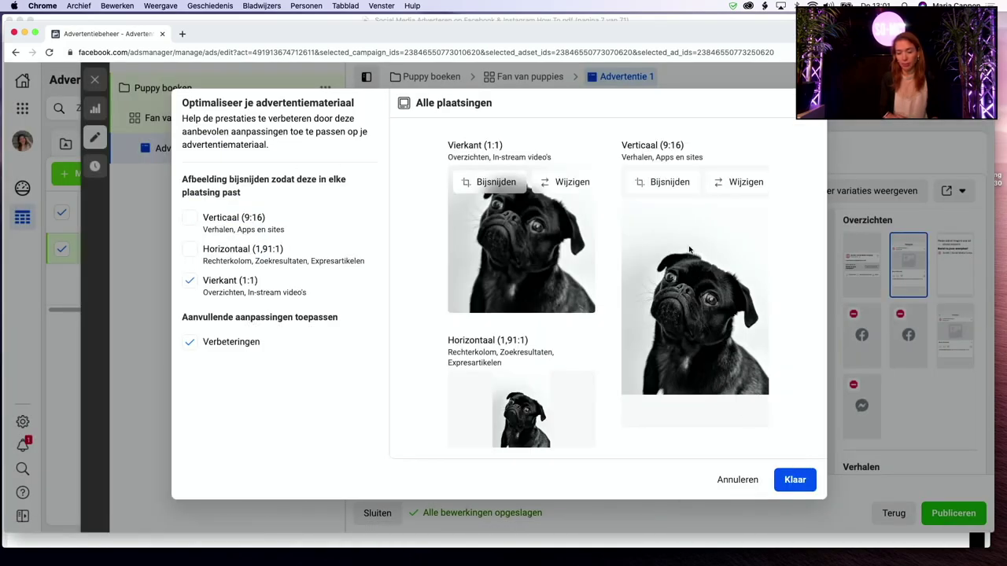
Step: Crop the image for Verhalen, Apps en sites to Volledig scherm verticaal 9:16
left_click(670, 183)
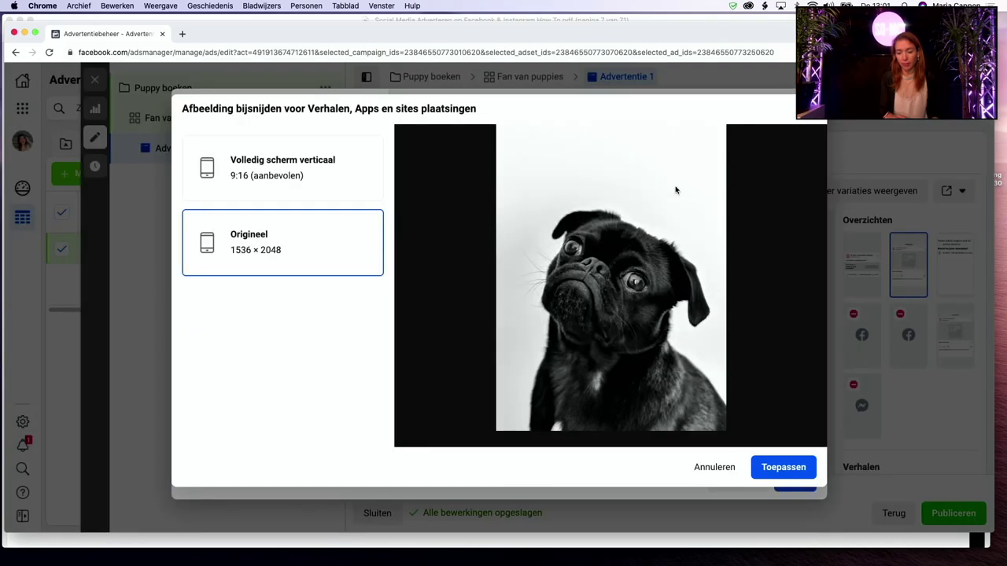
left_click(299, 165)
left_click(765, 465)
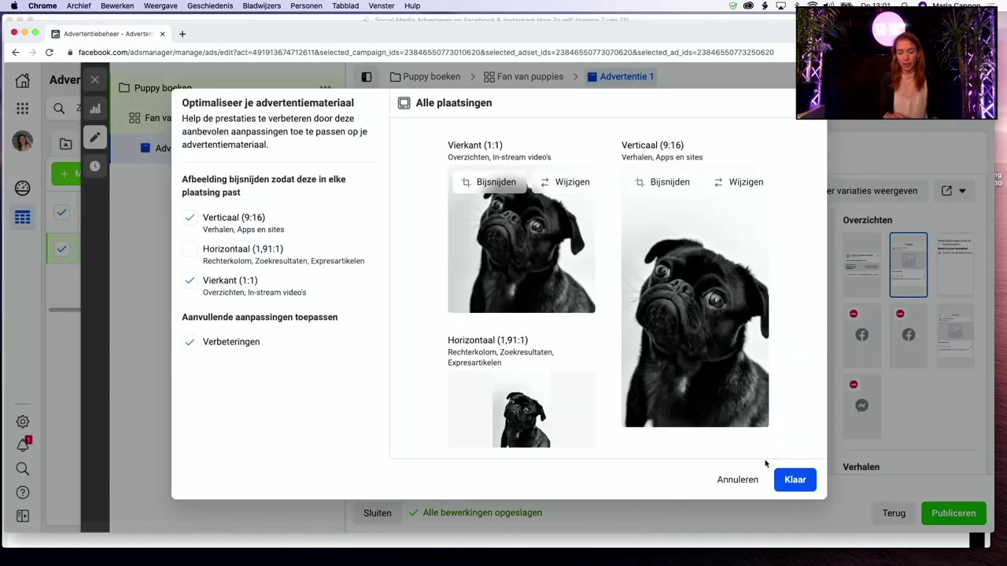
Step: Crop the image for Rechterkolom, Zoekresultaten and Expresartikelen to Horizontaal 1,91:1 around the pug's head, and save the image for all placements
left_click(480, 388)
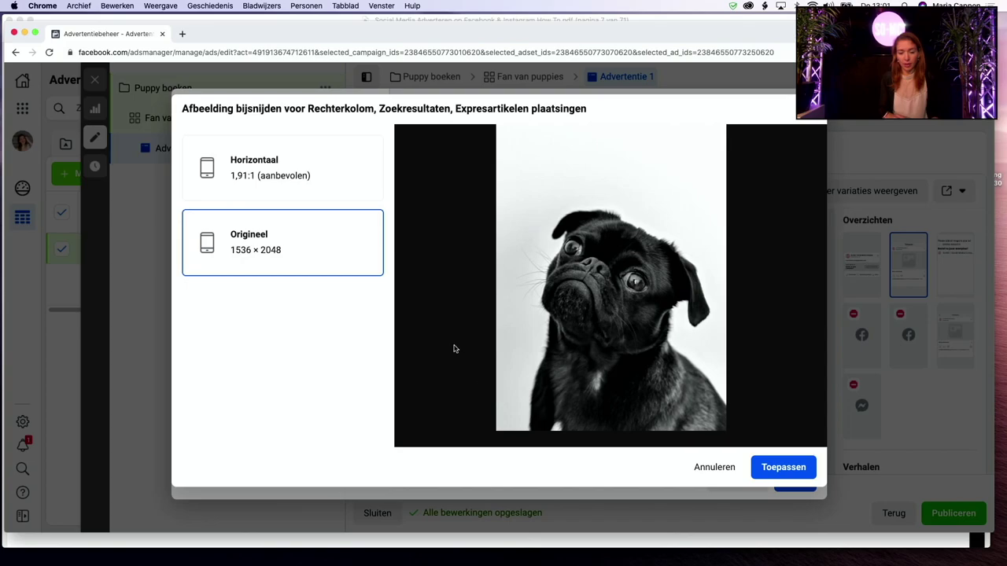
left_click(281, 175)
left_click_drag(573, 291, 572, 277)
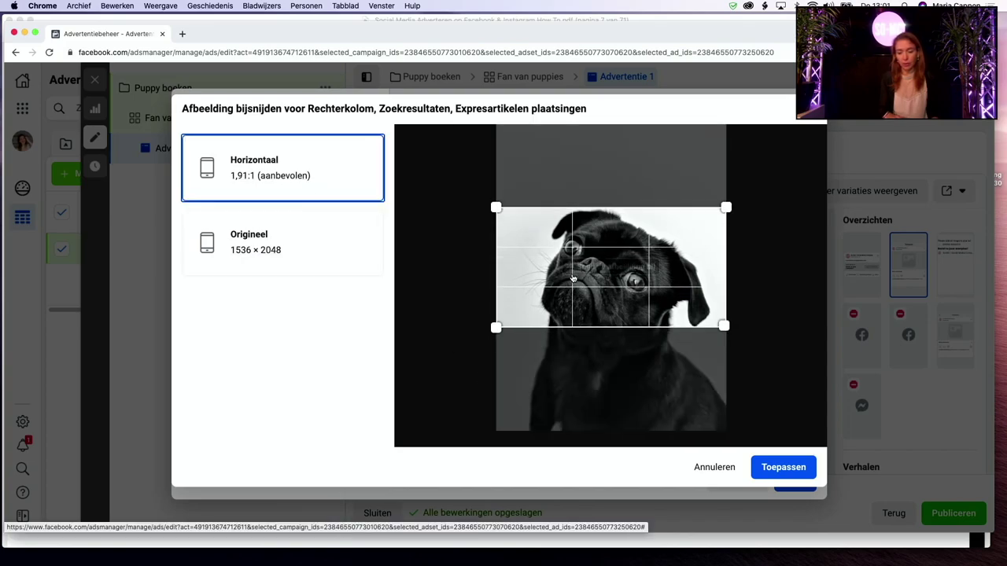
left_click(779, 467)
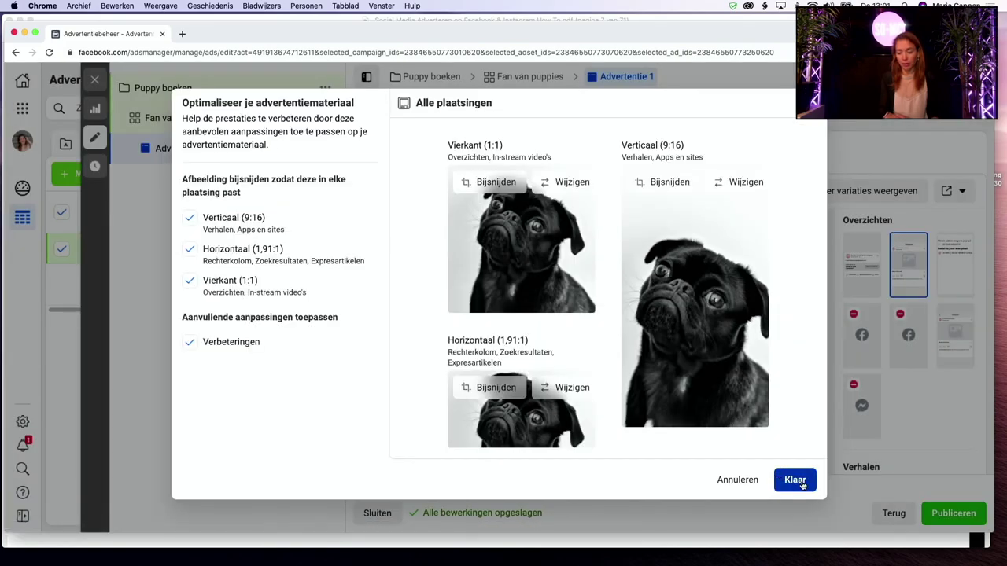
left_click(795, 480)
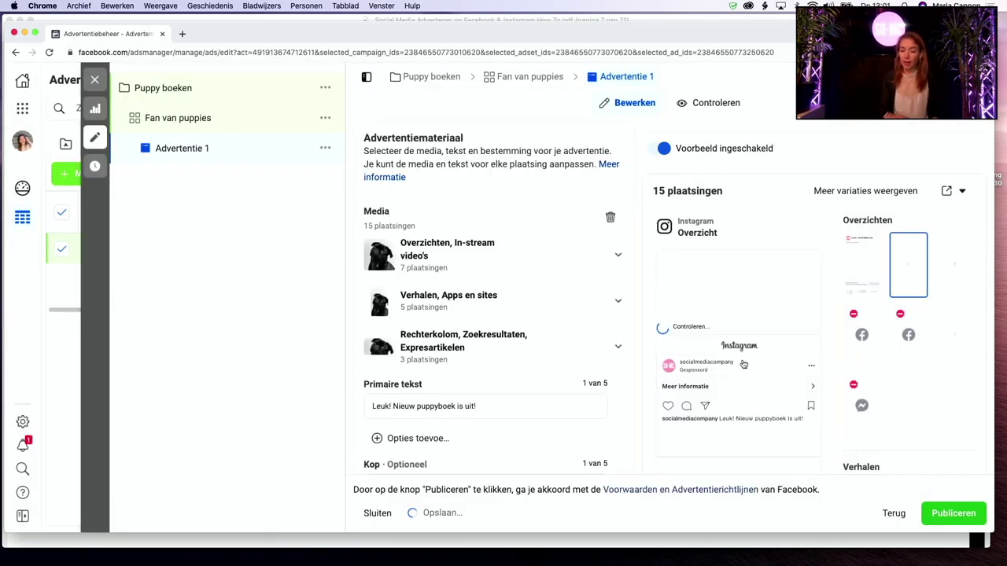